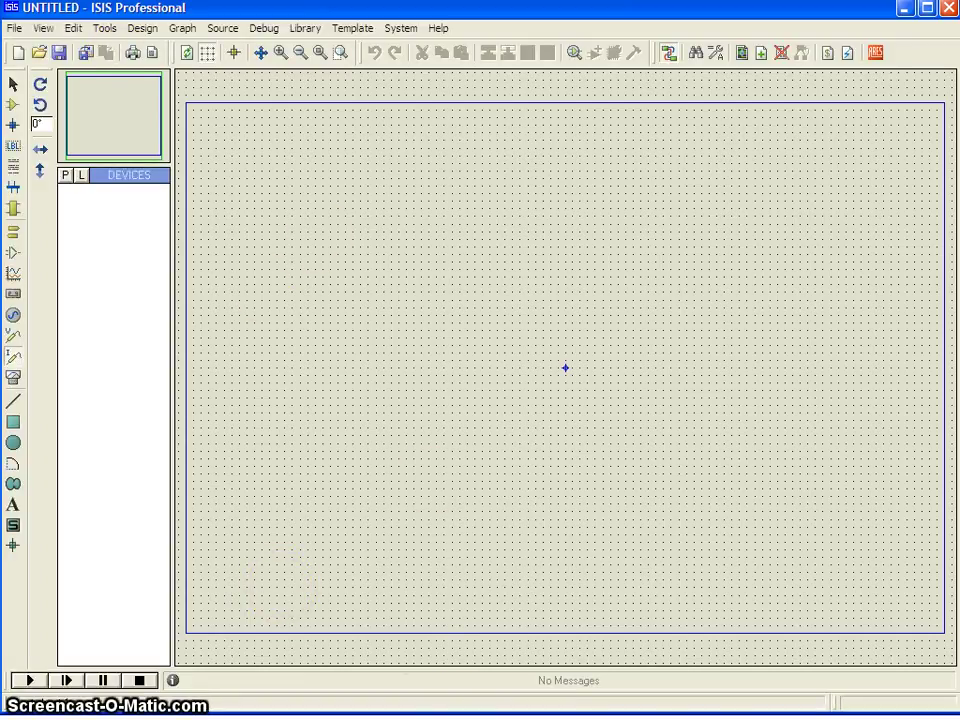
Switch to the 555 Astable Circuit Calculator showing 47 µF and two 10 kΩ resistors.
key(alt+Tab)
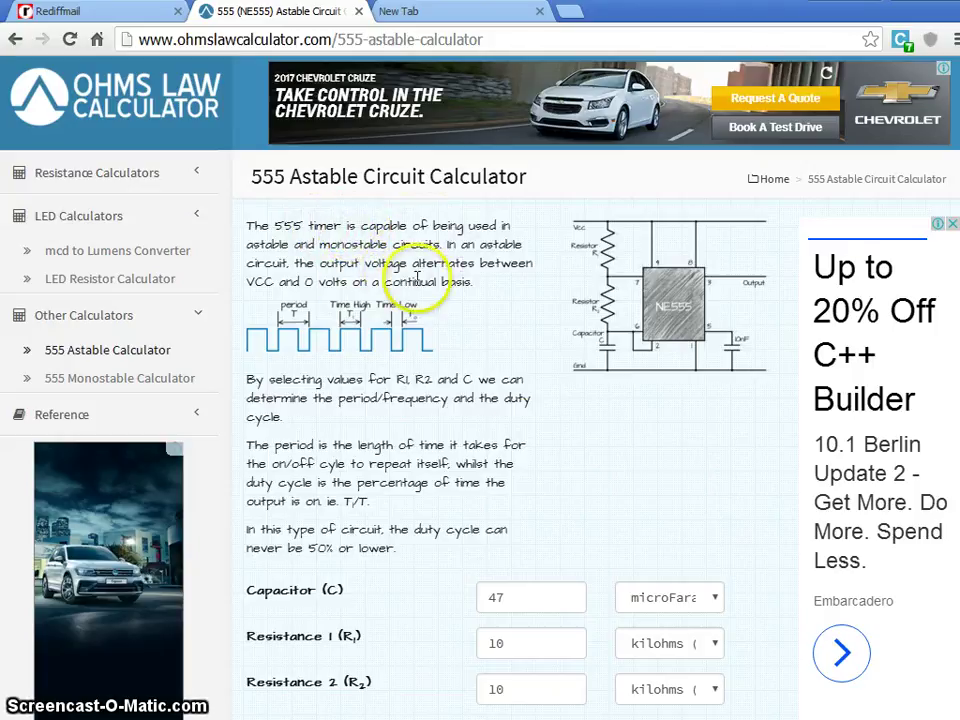
scroll(537, 440, down, 1)
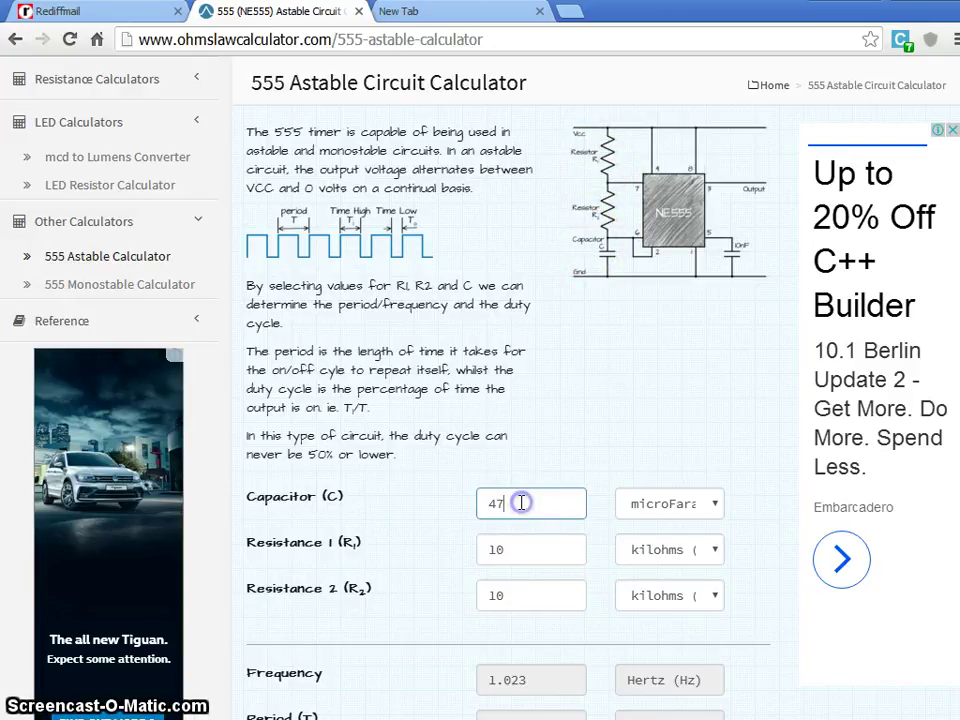
scroll(521, 502, down, 1)
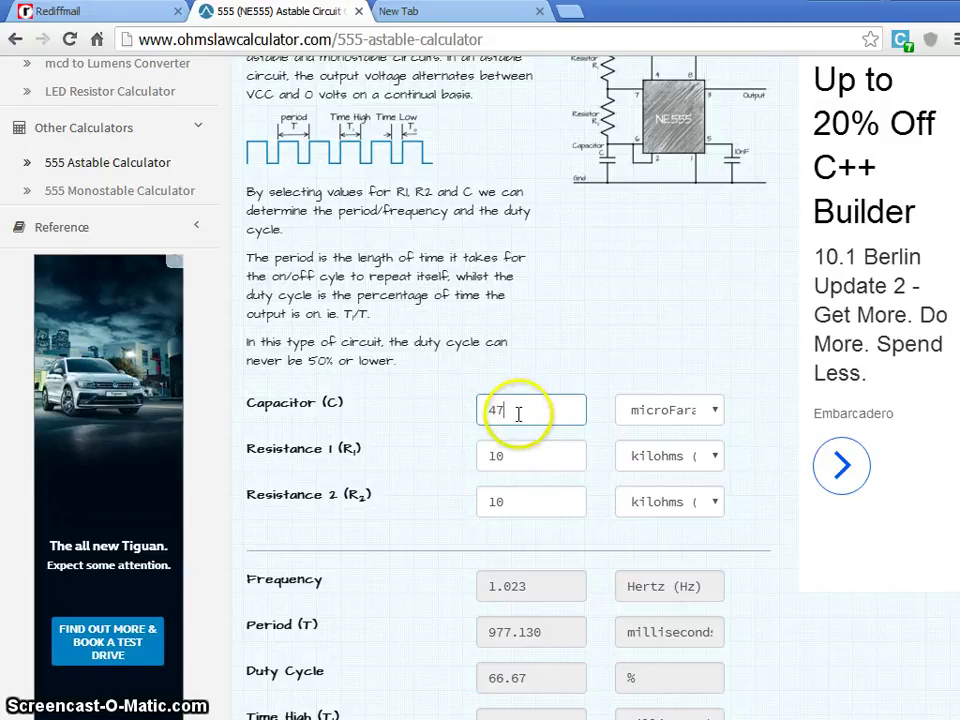
click(521, 456)
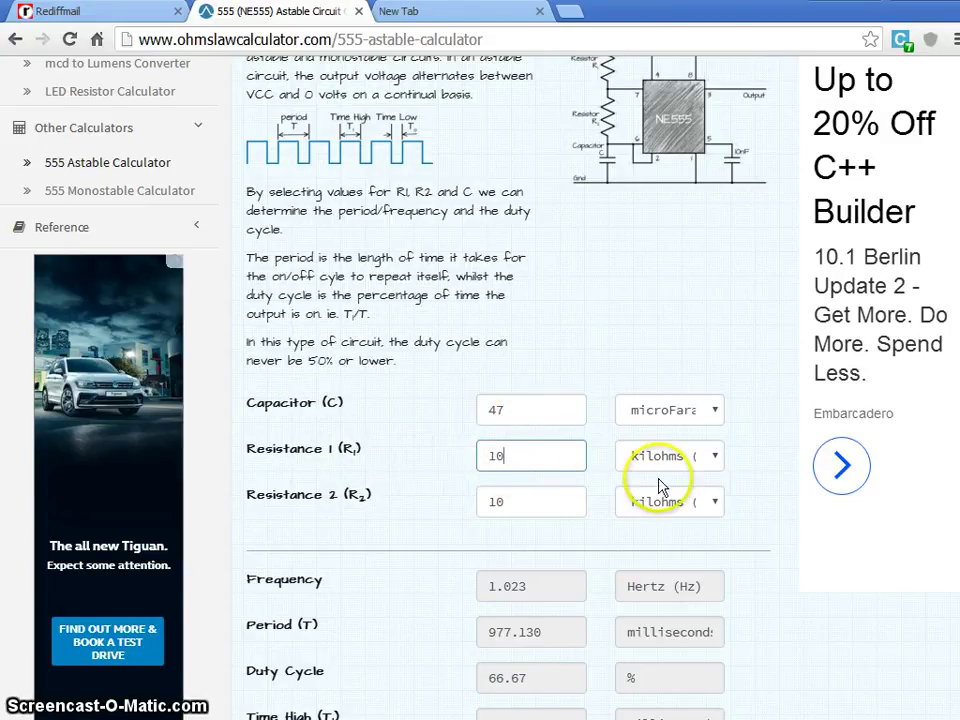
click(716, 456)
click(718, 460)
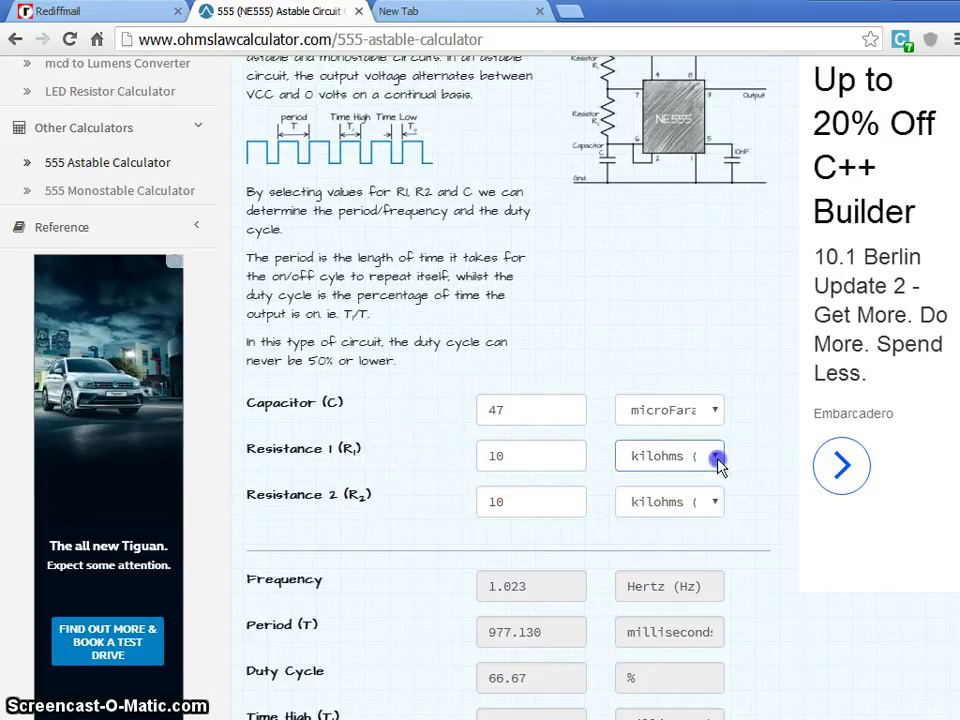
click(524, 509)
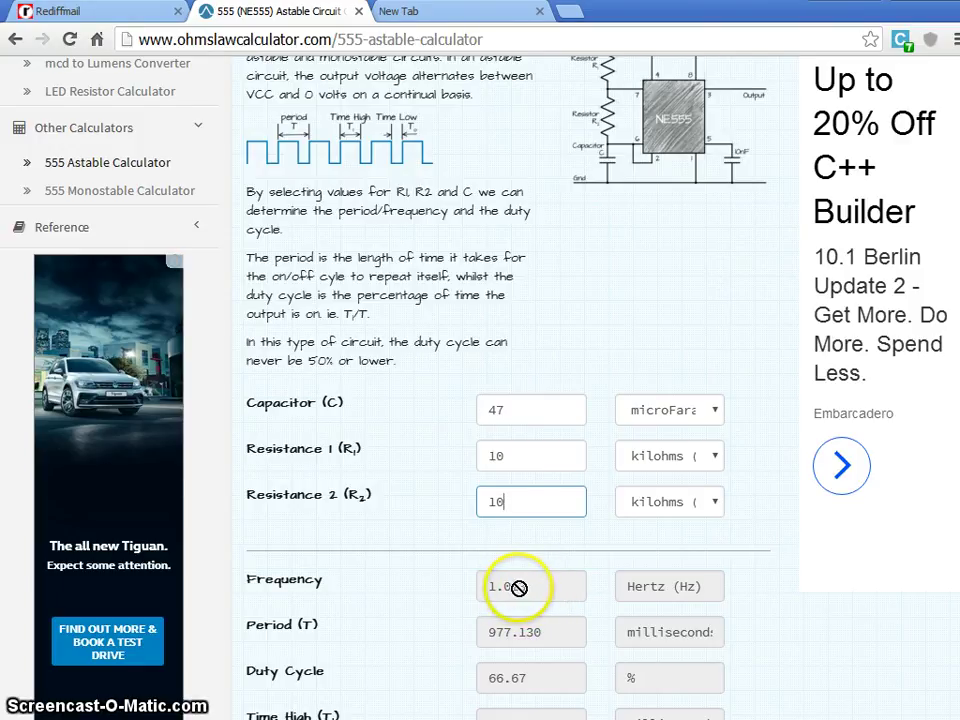
scroll(466, 590, down, 1)
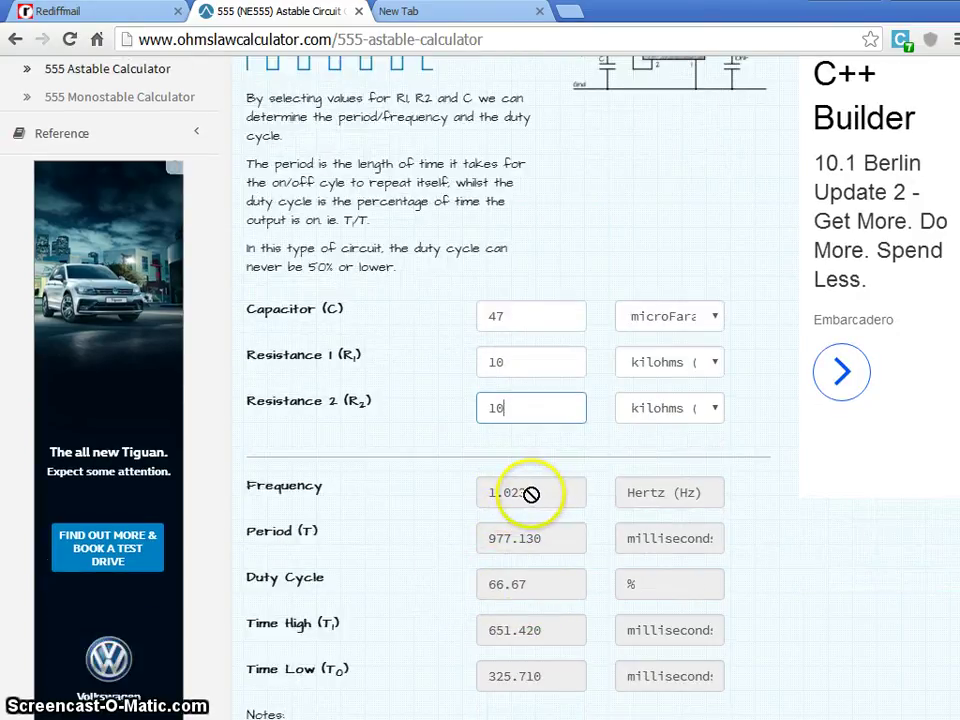
Change the calculator's capacitor from 47 to 1 µF and review the frequency, period and high/low times.
click(508, 316)
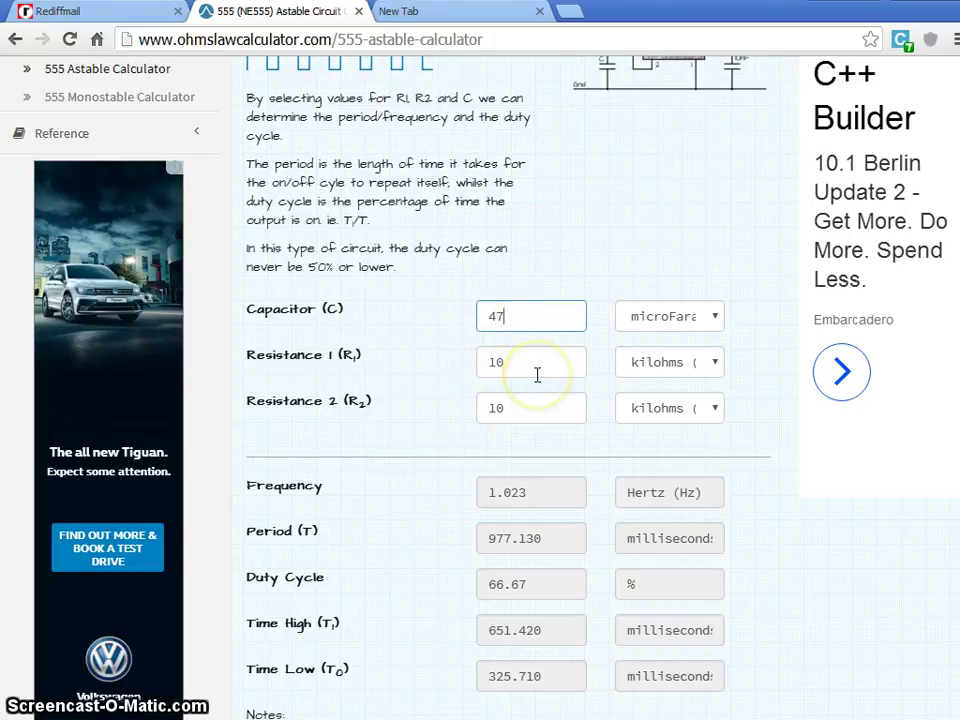
key(BackSpace)
key(BackSpace)
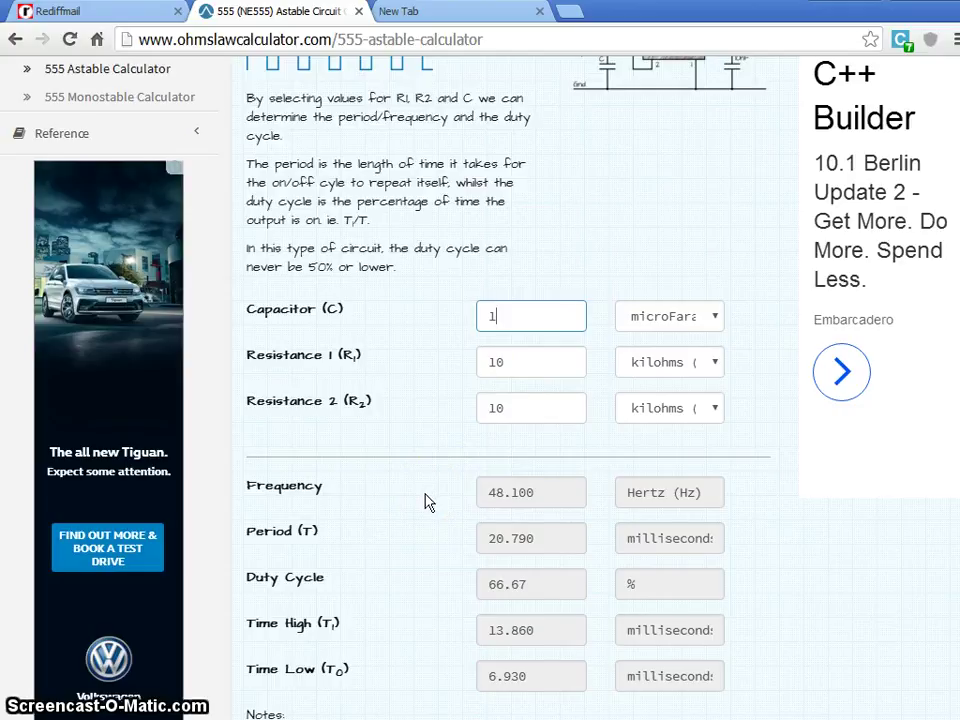
scroll(425, 501, down, 1)
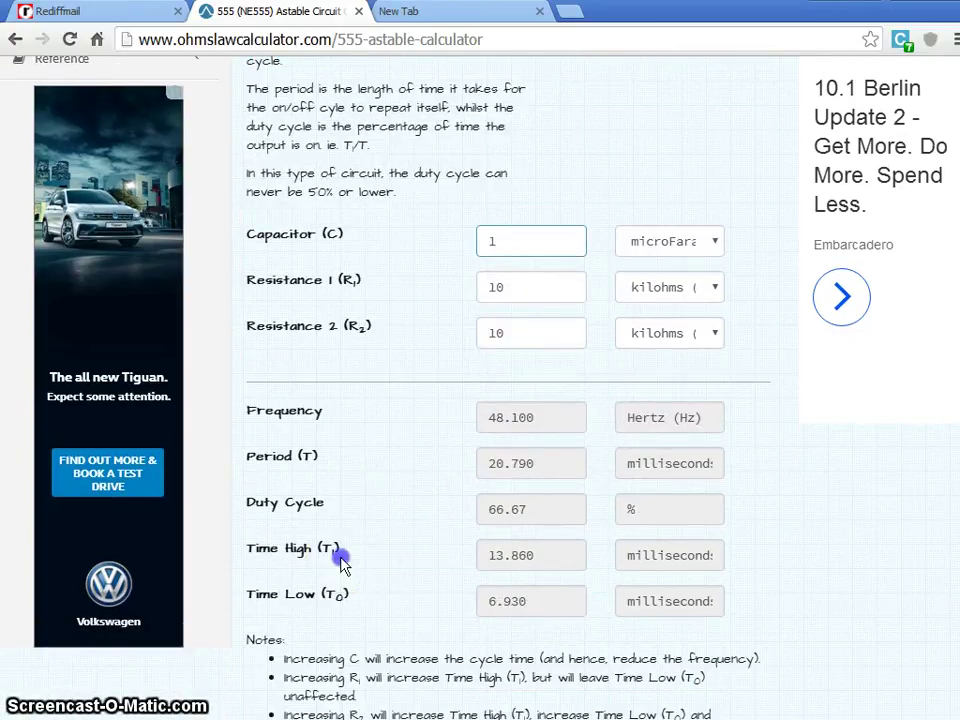
scroll(388, 500, up, 2)
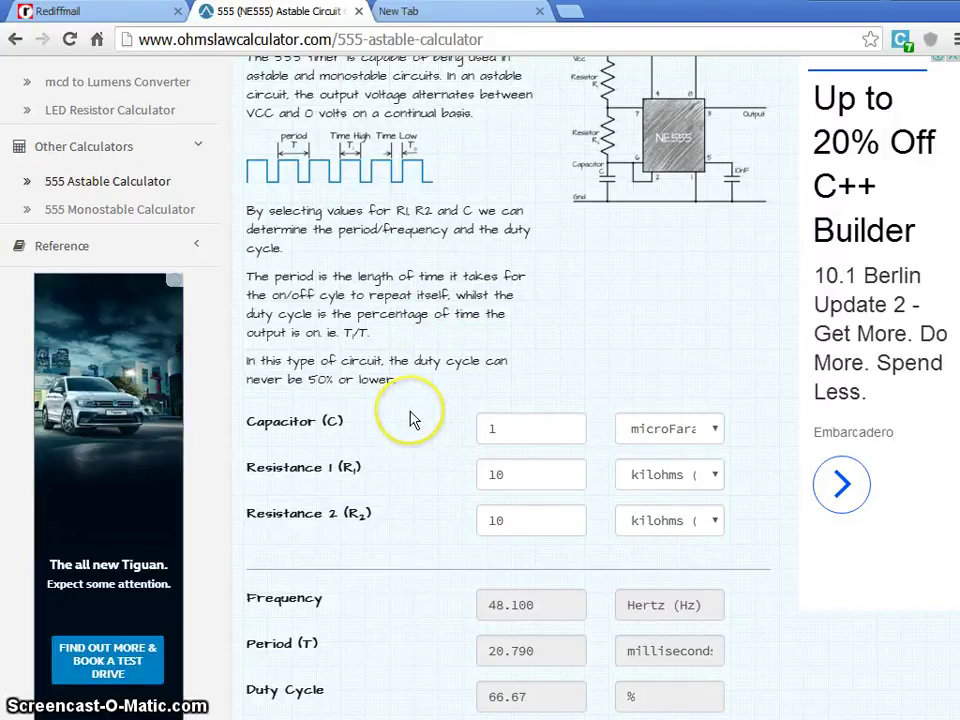
scroll(354, 450, down, 1)
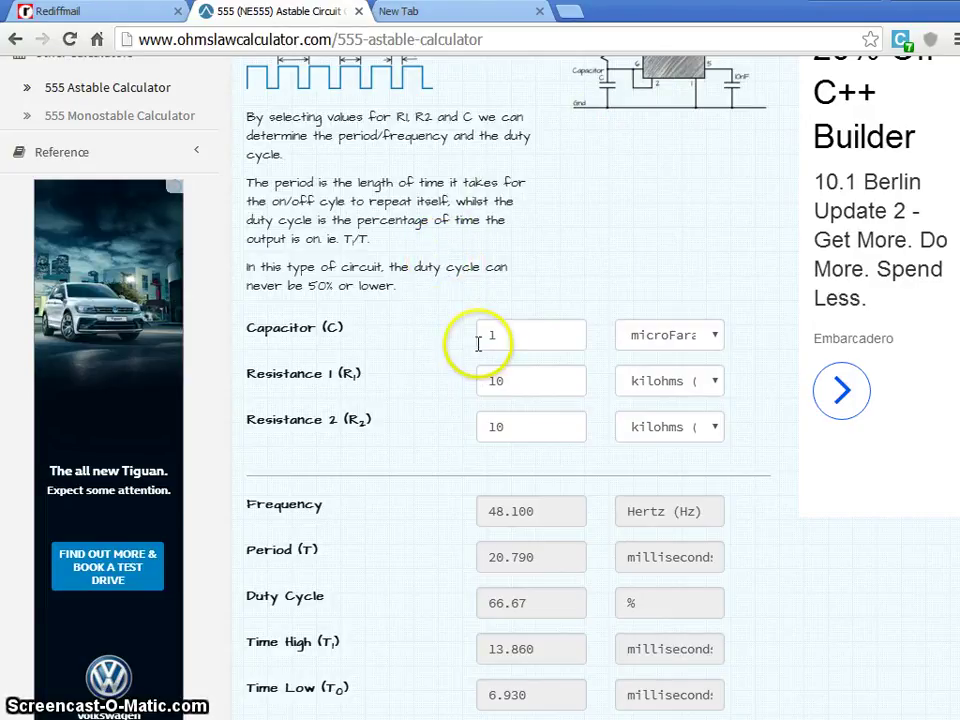
scroll(476, 343, up, 1)
click(522, 432)
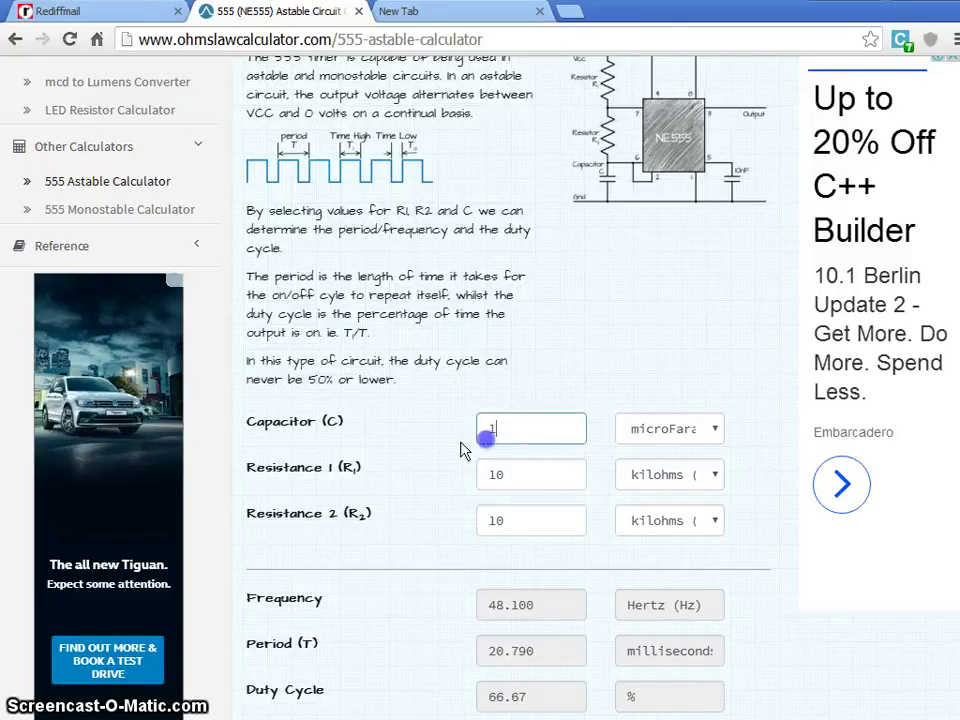
click(508, 522)
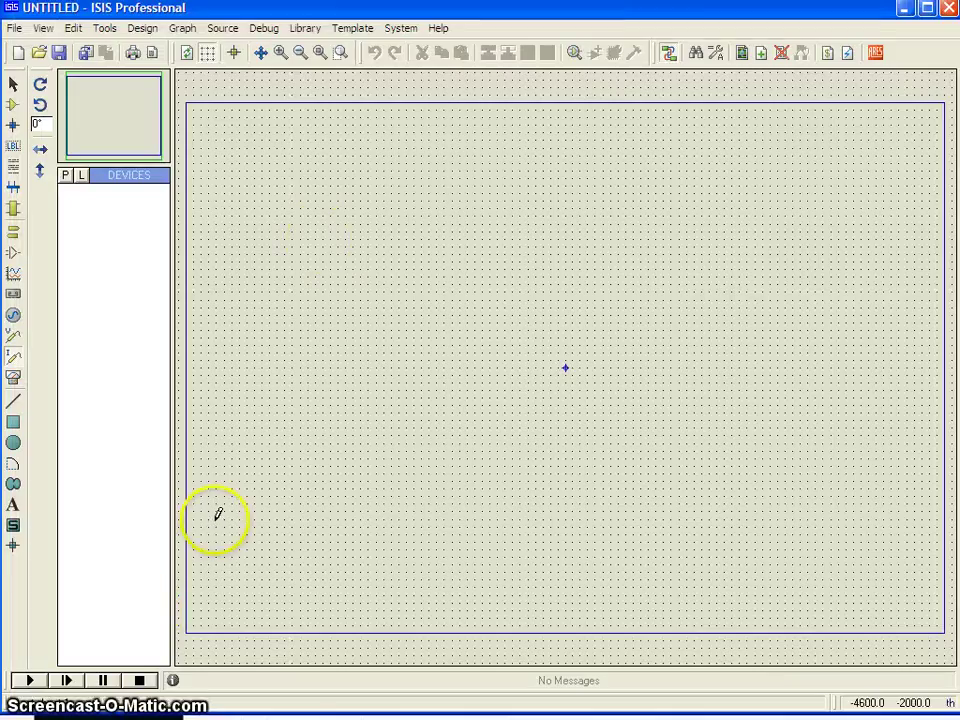
Search the device library and add NE555 and RES to the devices list.
click(64, 176)
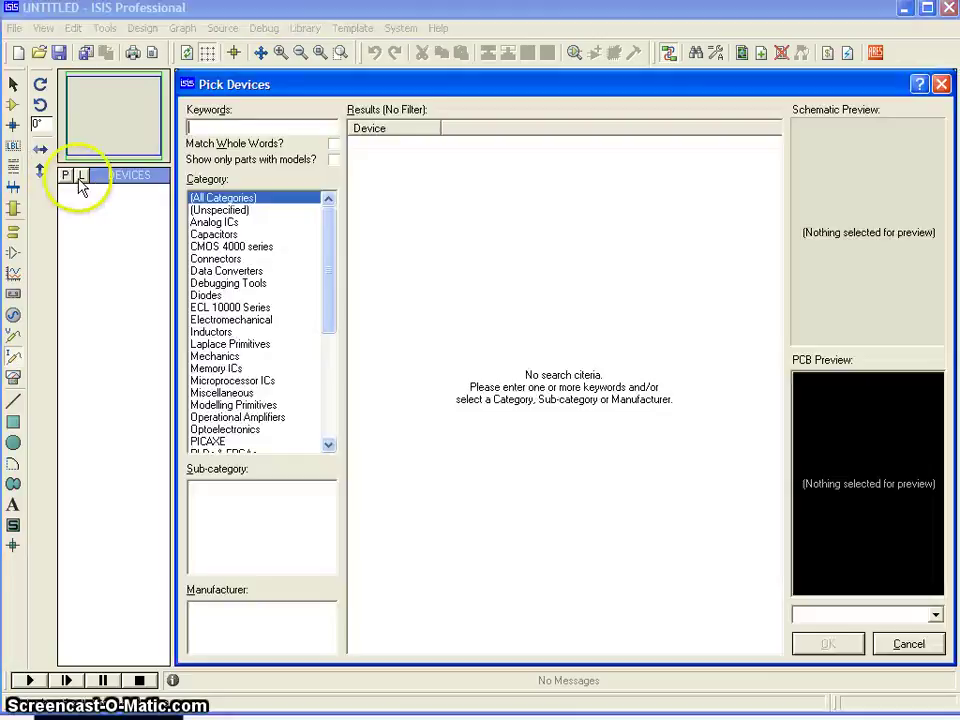
click(231, 120)
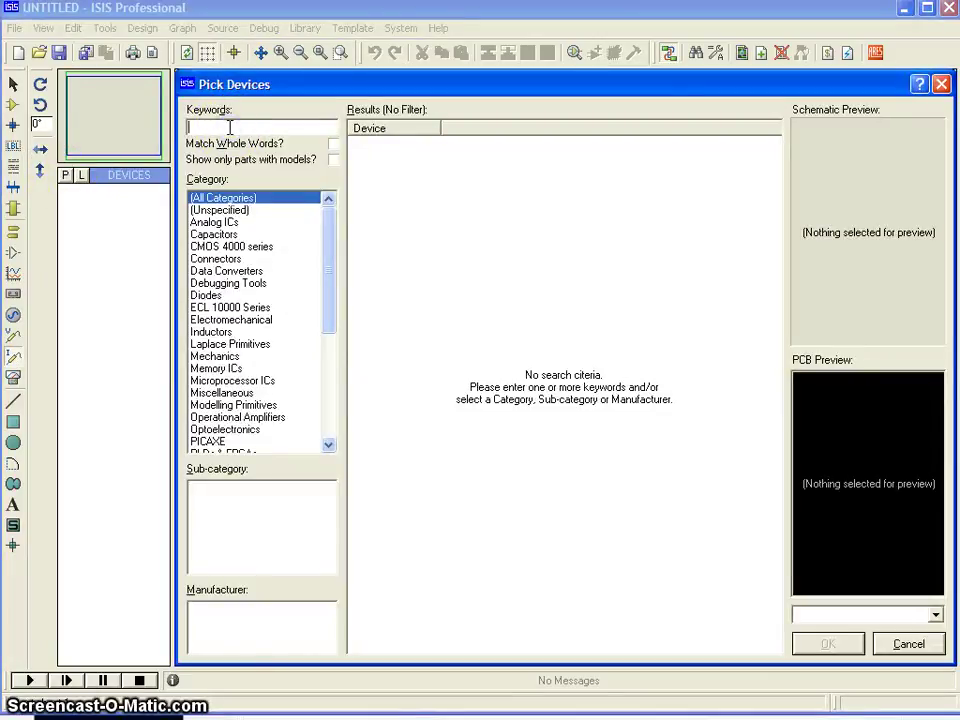
text(ne555)
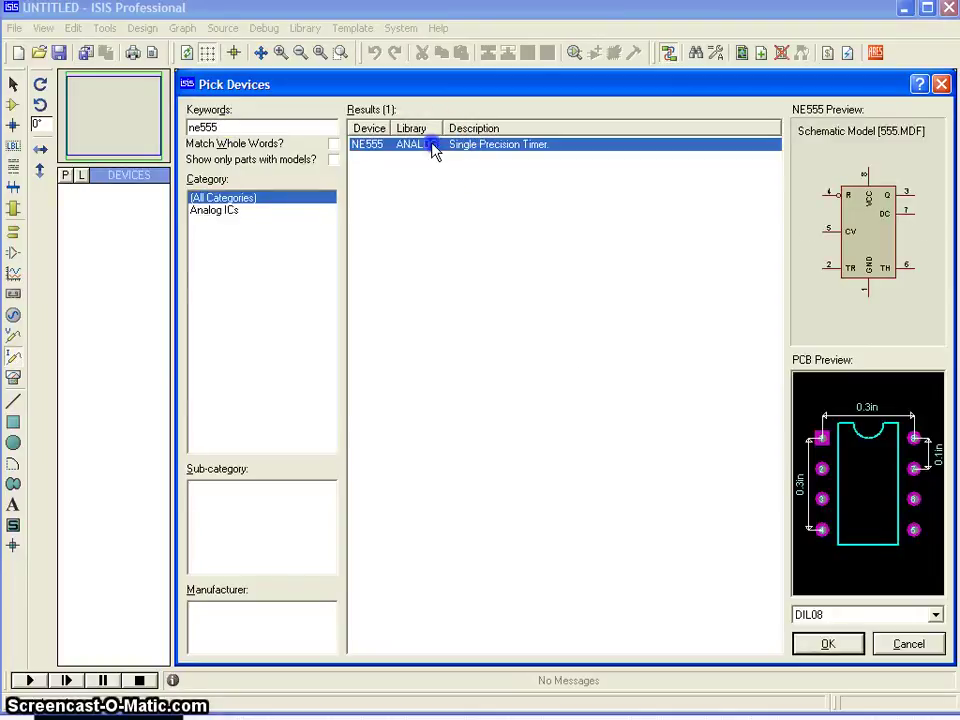
double_click(433, 150)
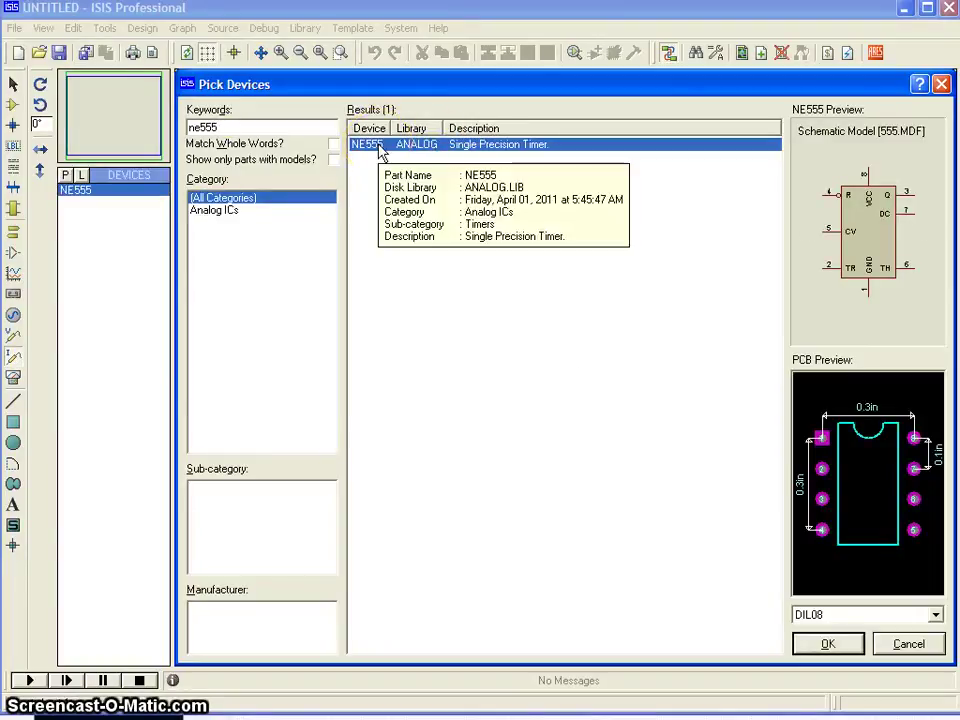
double_click(244, 126)
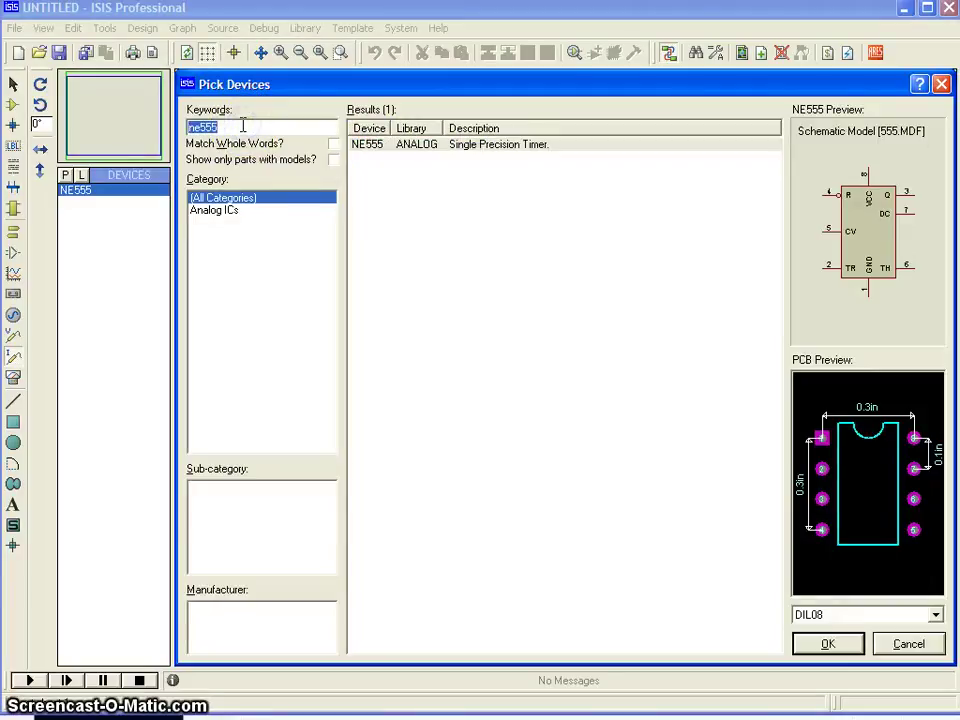
text(res)
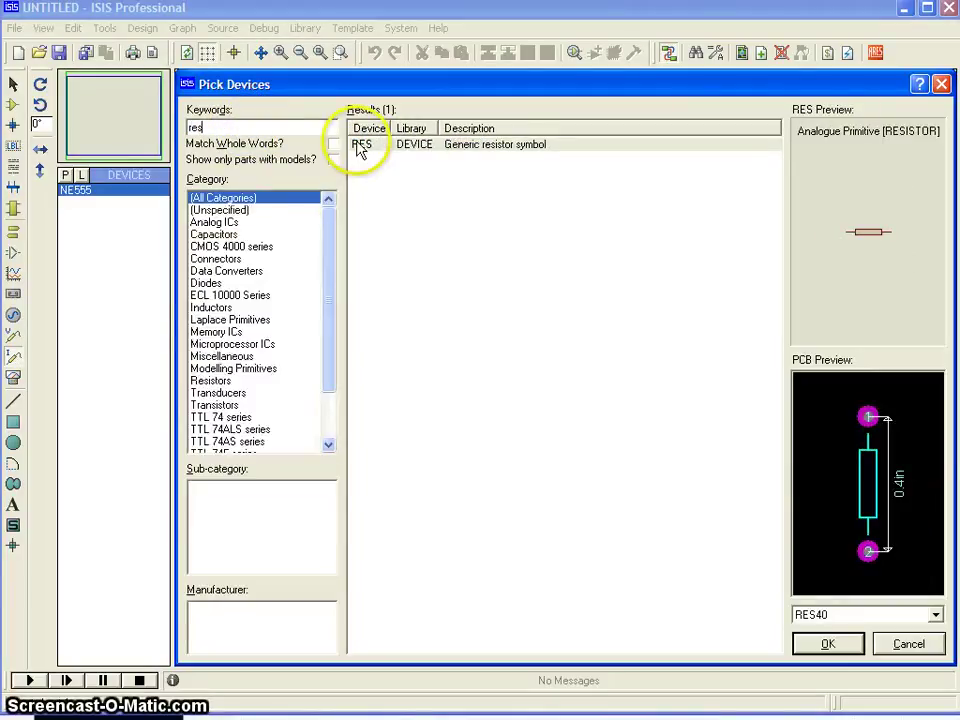
double_click(359, 148)
Search for capacitors, compare CAP and CAP-ELEC, and add CAP-ELEC to the devices list.
double_click(252, 126)
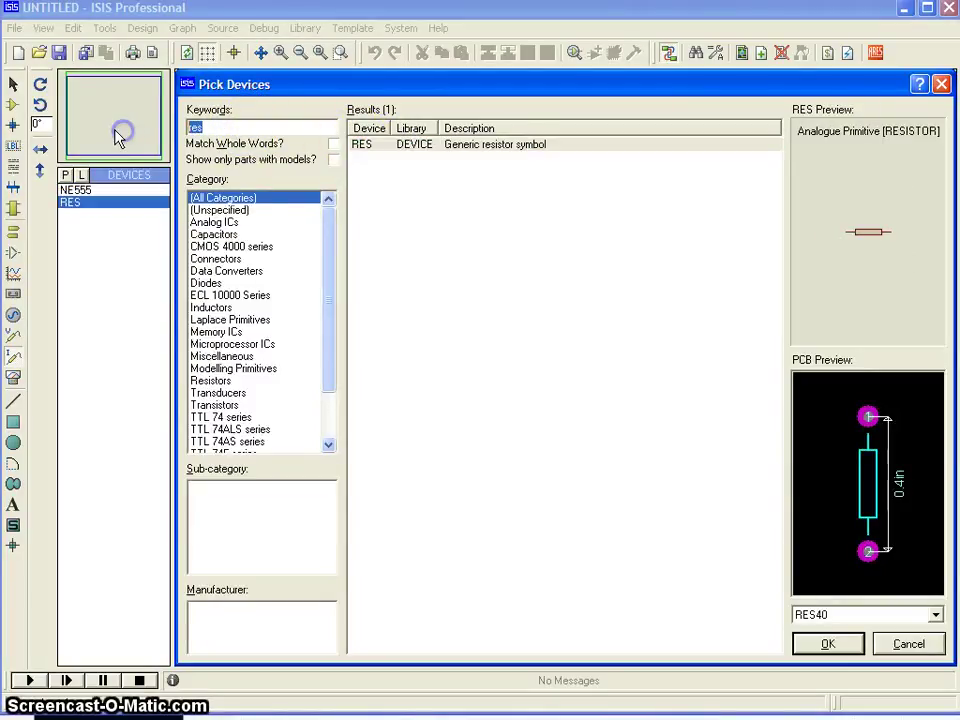
text(ca)
key(BackSpace)
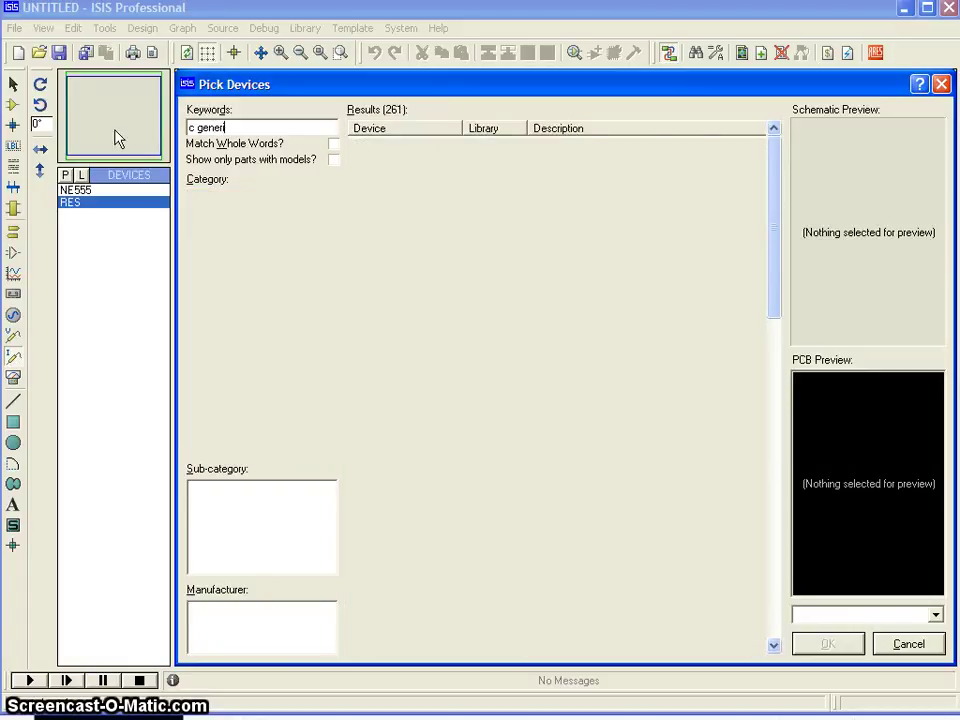
text(itor)
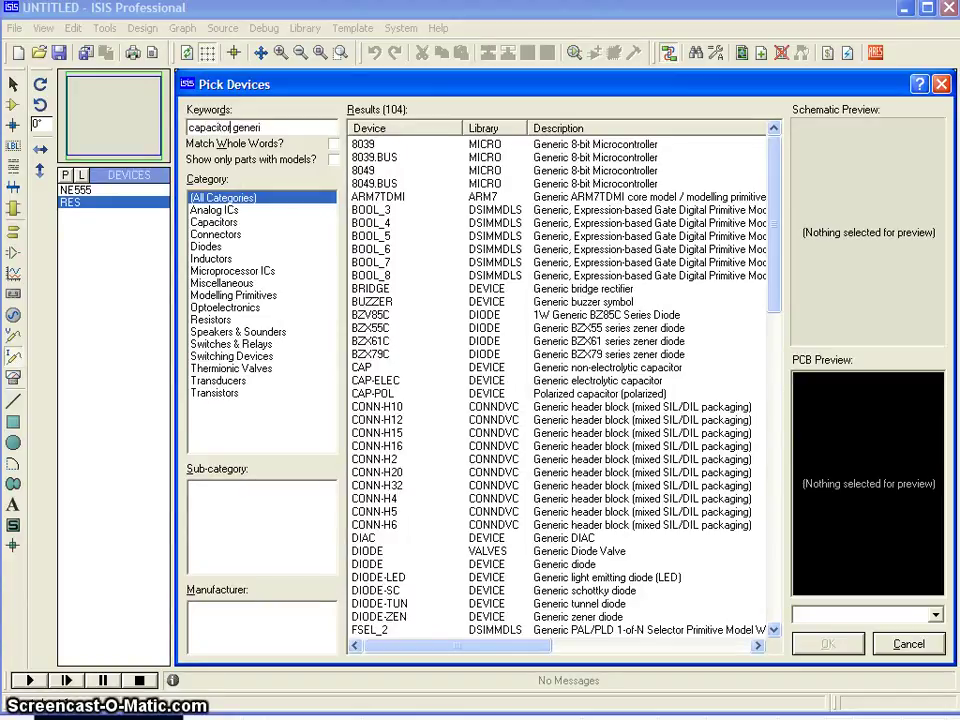
click(438, 146)
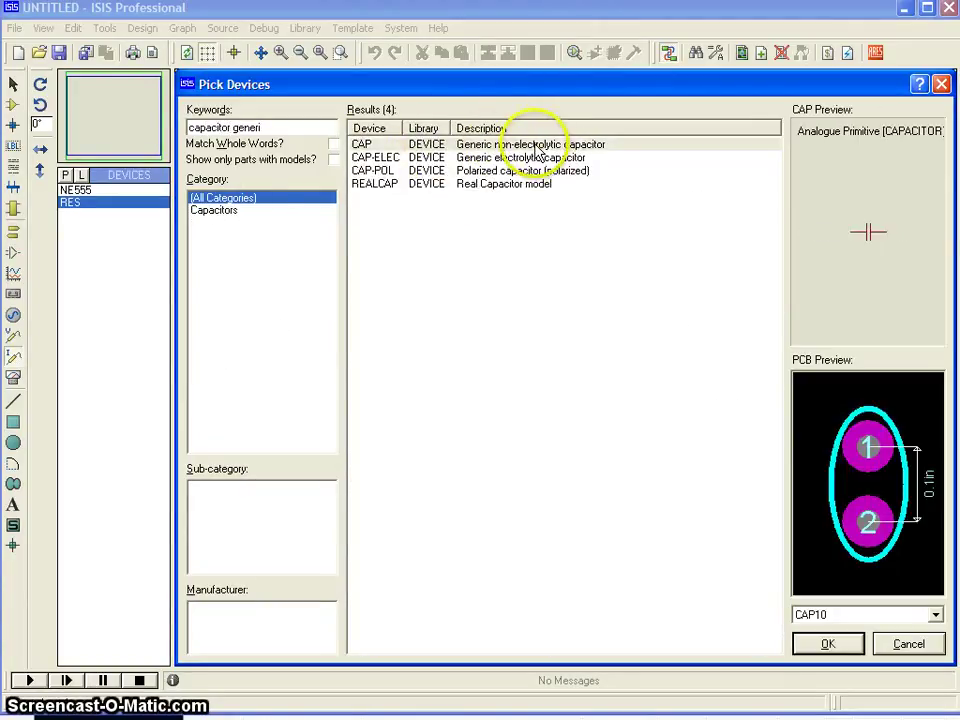
click(387, 158)
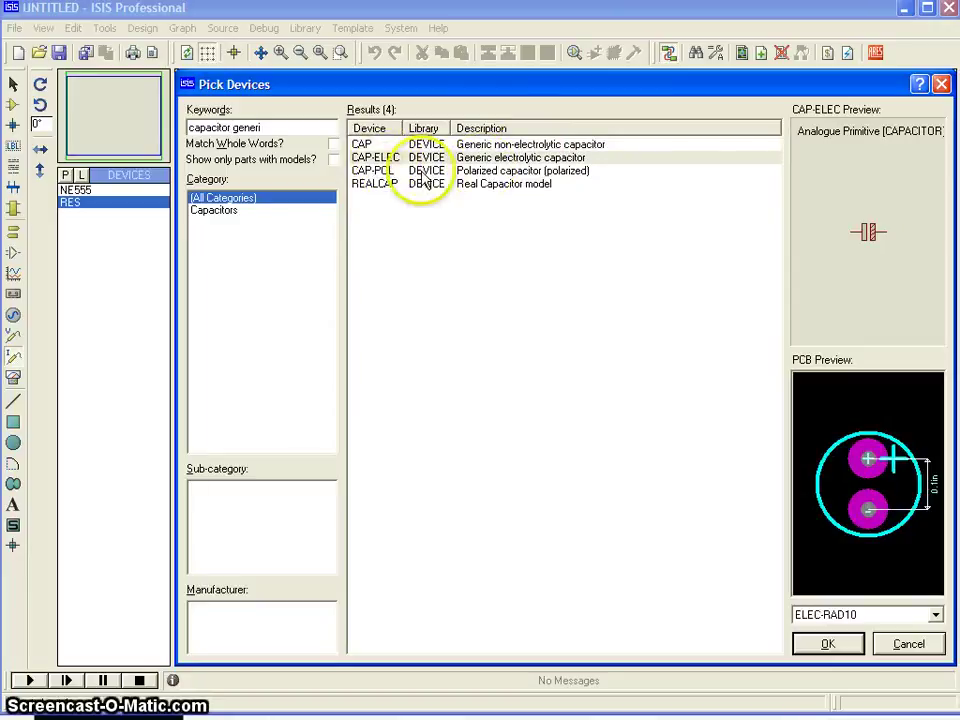
double_click(385, 161)
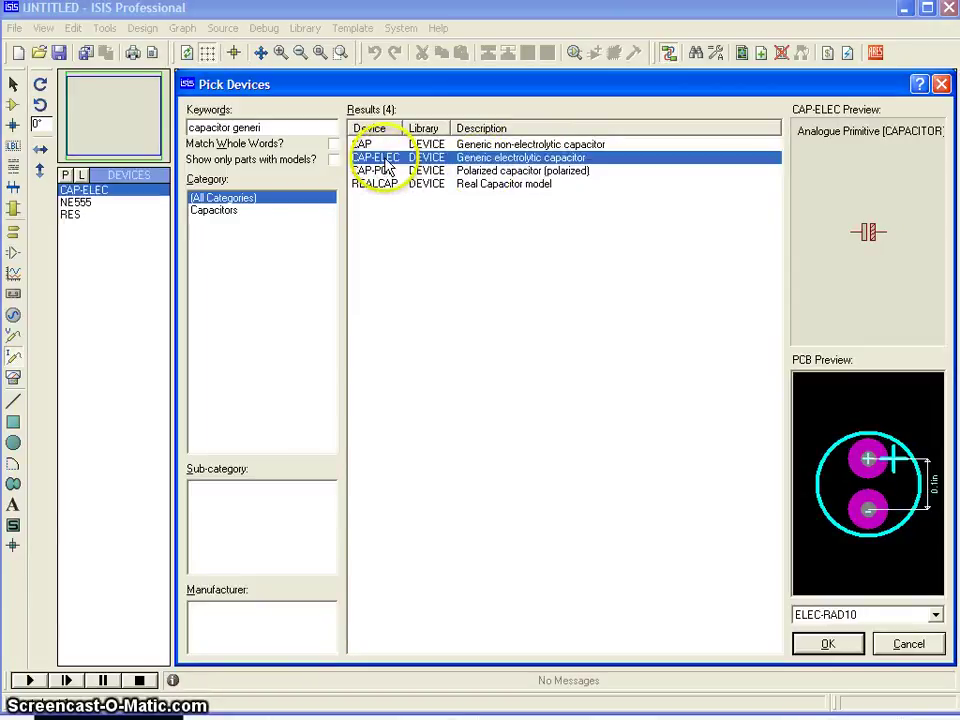
Add LED-RED to the devices list and close the part picker.
click(198, 128)
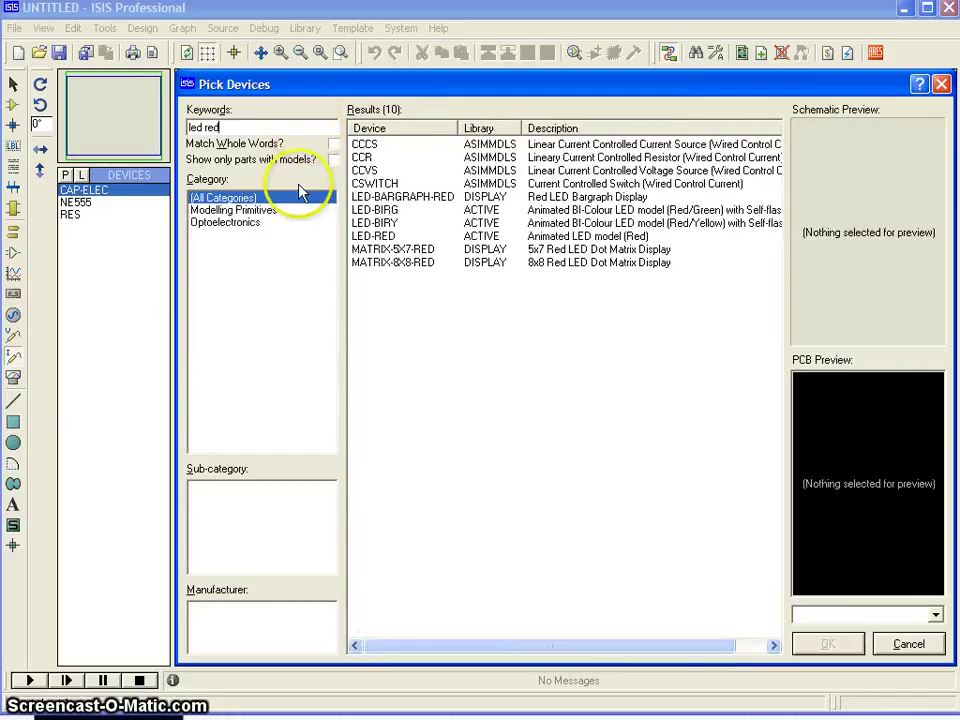
double_click(390, 238)
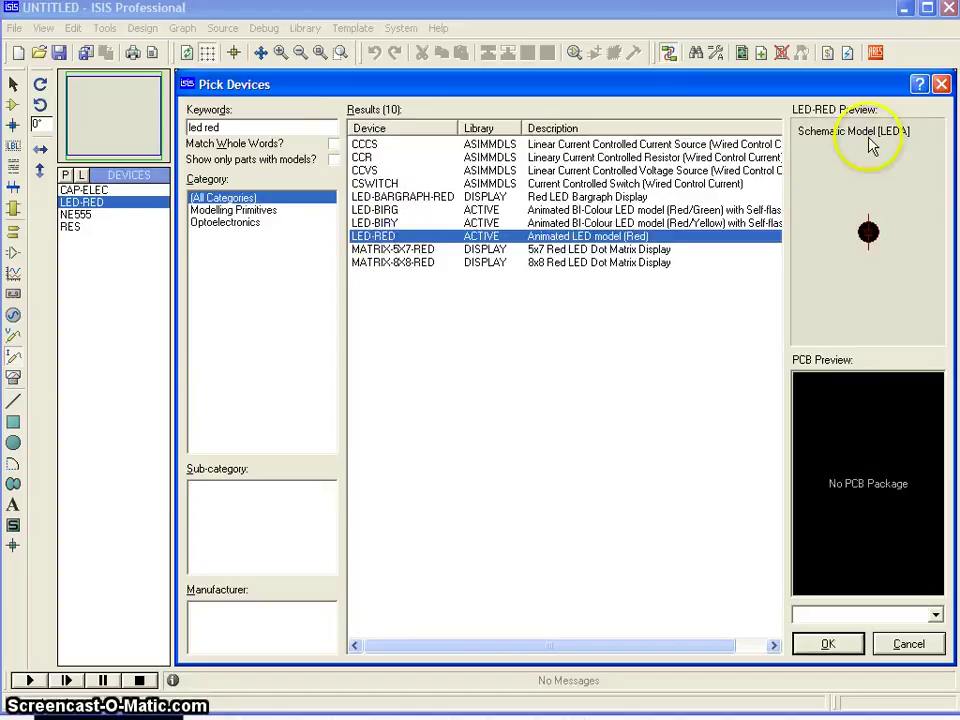
click(941, 84)
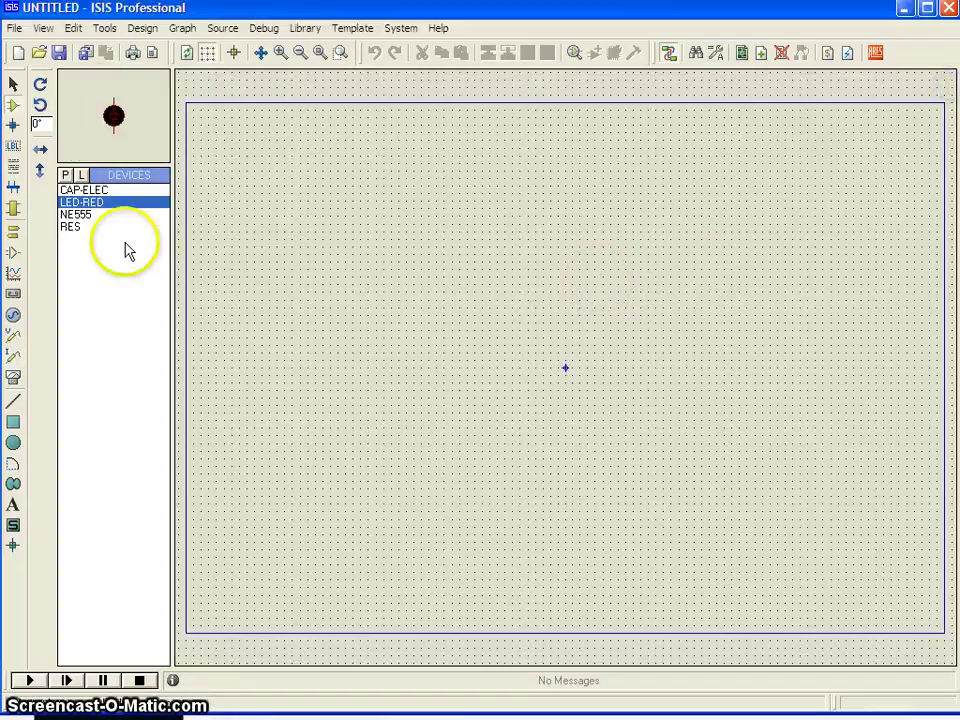
Place an NE555 timer (U1) on the schematic sheet.
click(100, 215)
click(311, 280)
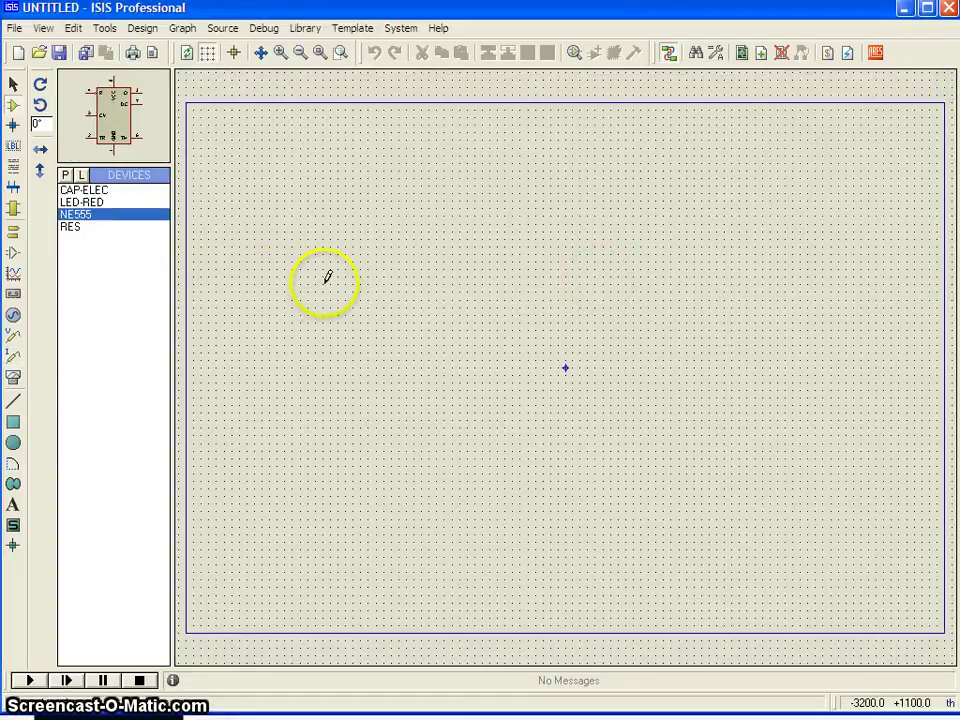
click(428, 365)
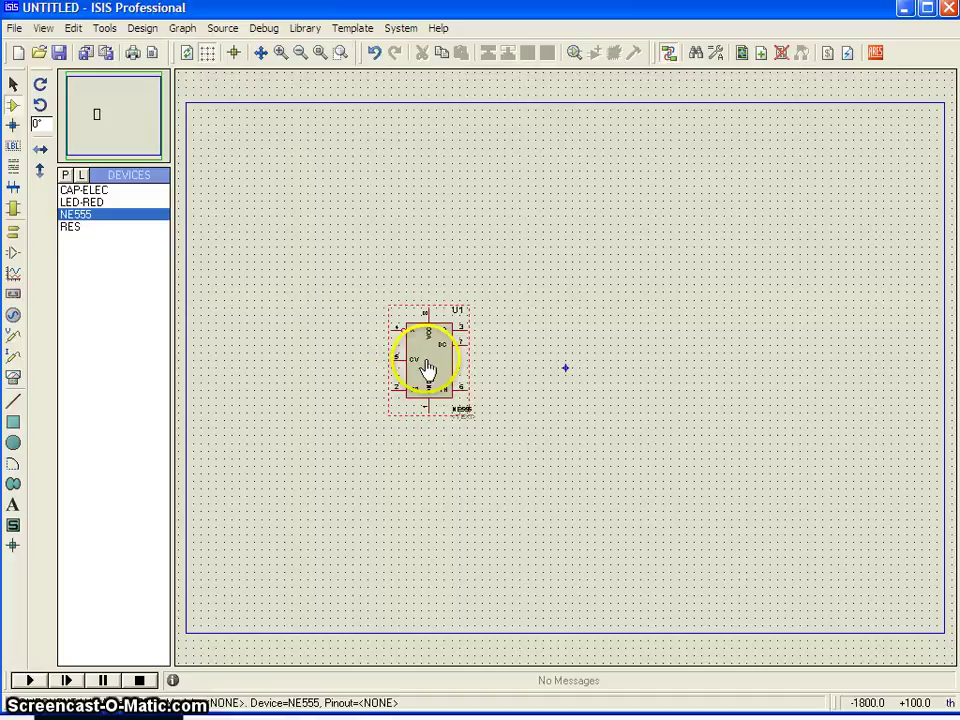
scroll(414, 343, up, 2)
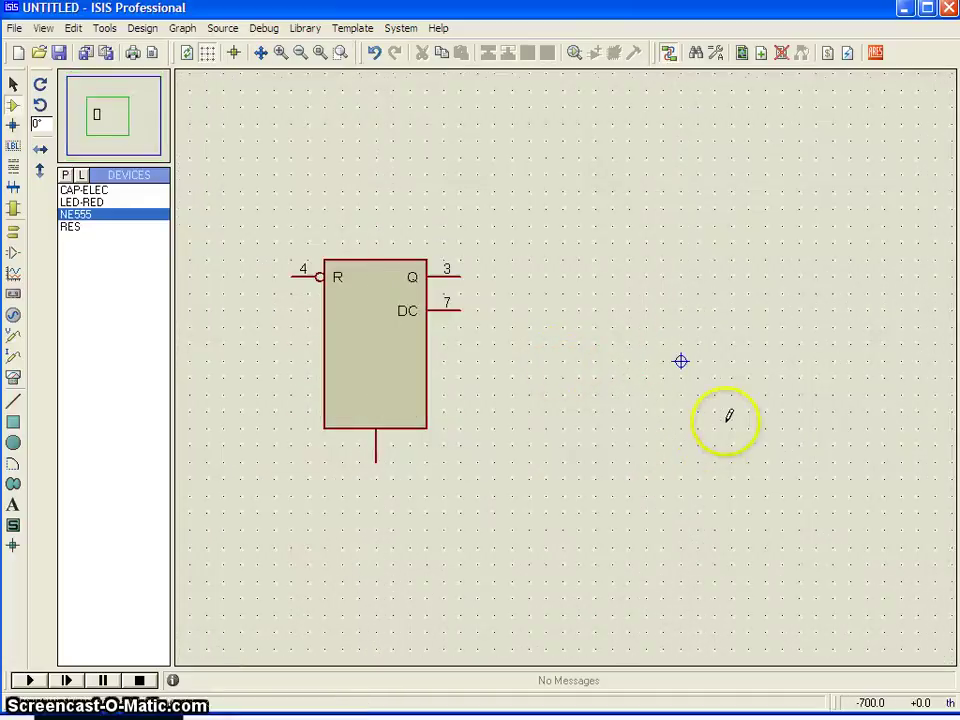
scroll(499, 343, down, 2)
scroll(516, 343, down, 2)
scroll(525, 349, up, 2)
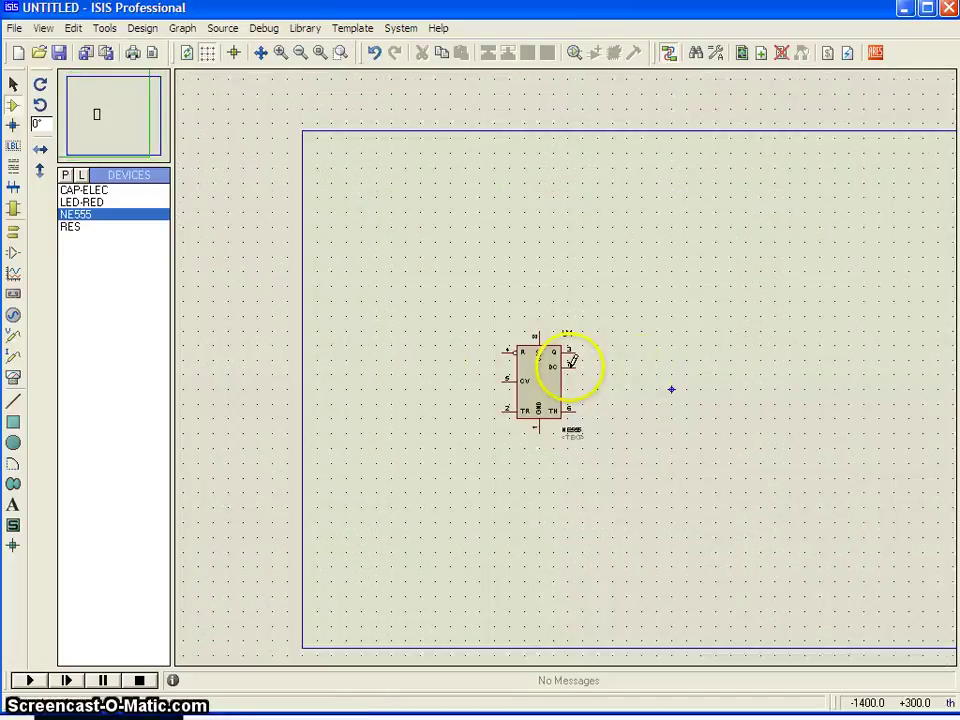
Zoom in around the NE555 and move it up and to the left.
click(340, 52)
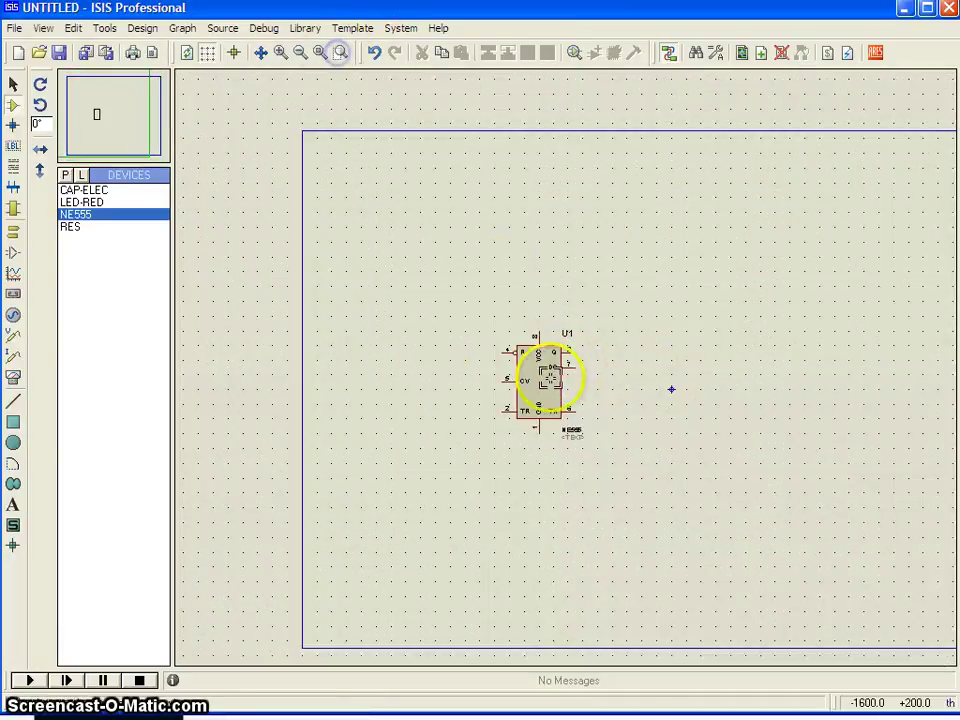
drag(391, 362, 690, 643)
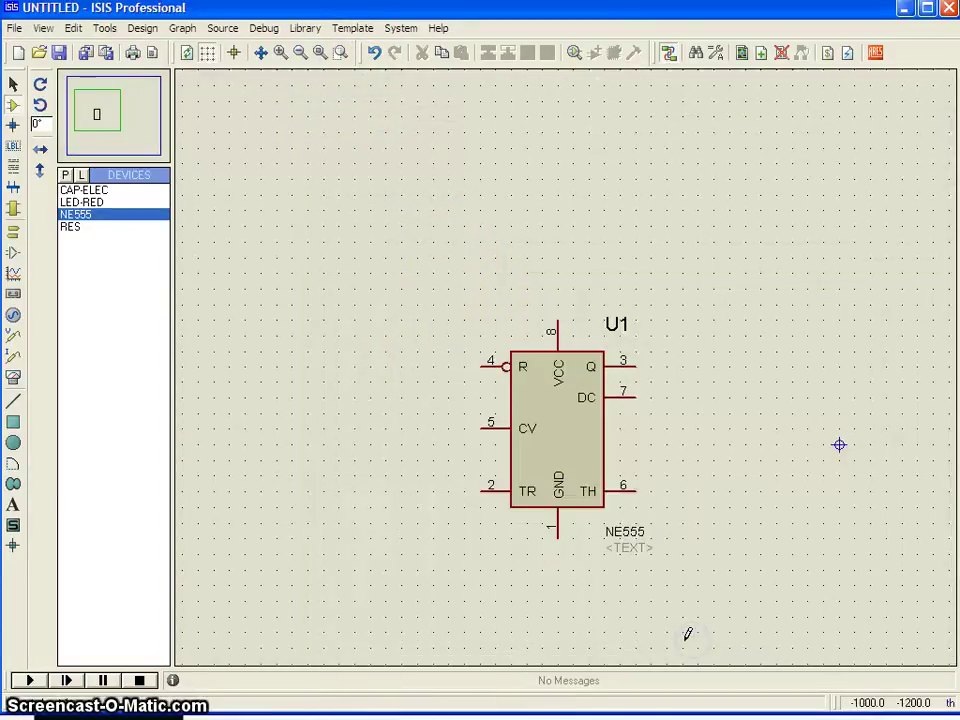
click(574, 453)
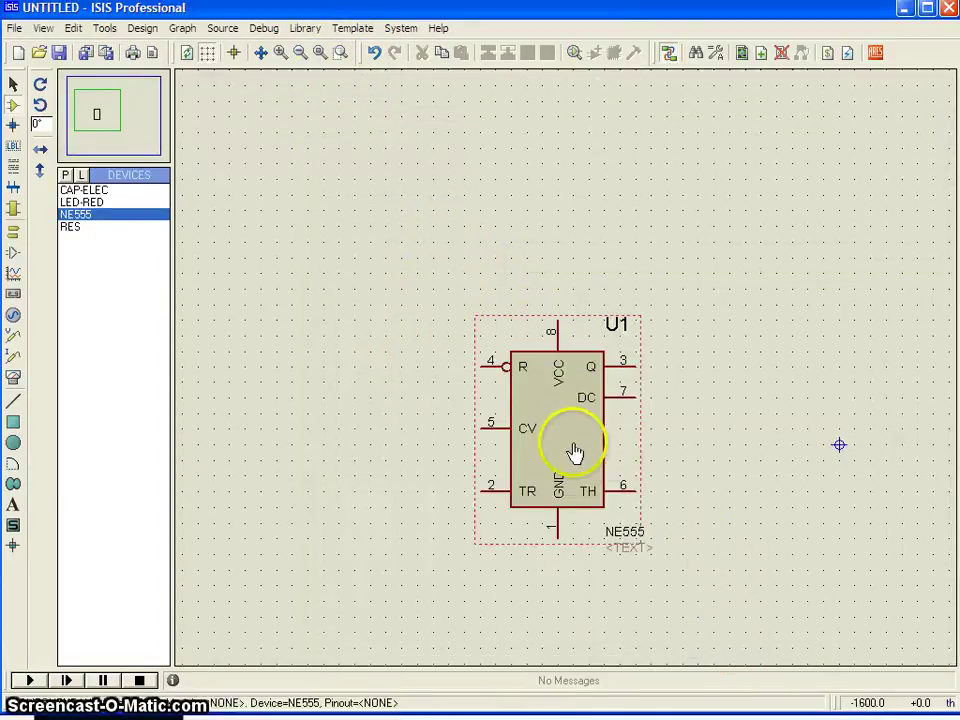
click(535, 420)
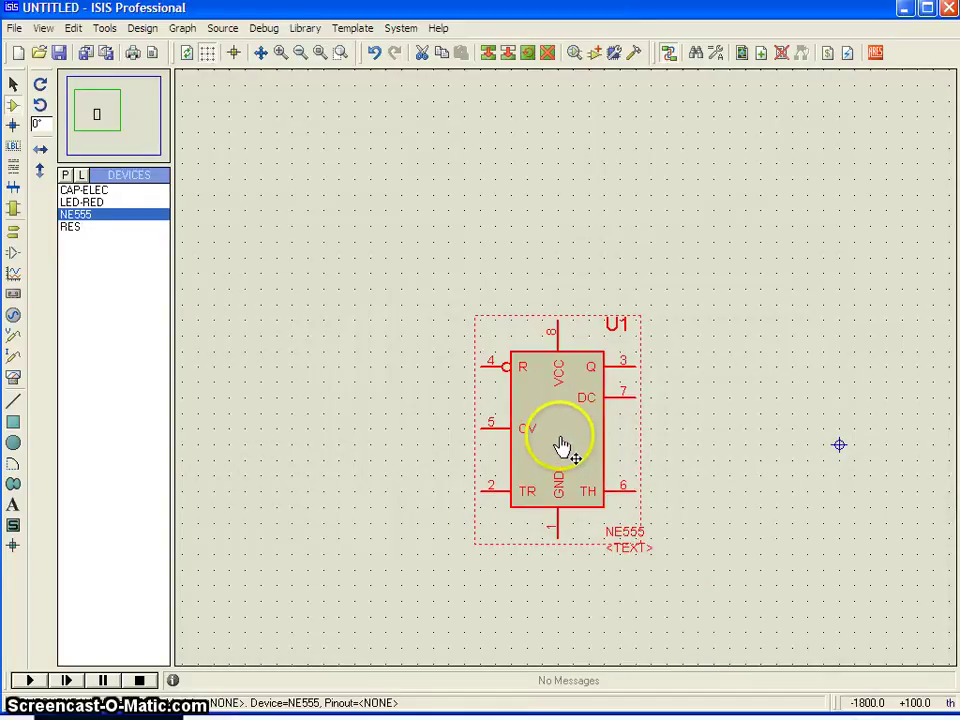
click(724, 445)
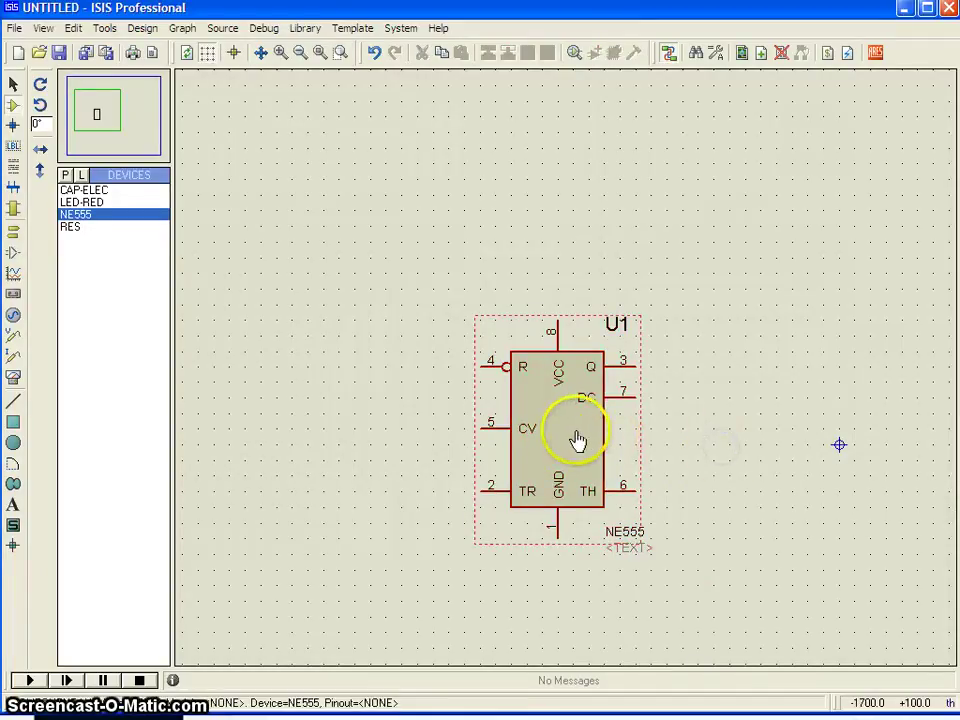
click(578, 440)
drag(570, 445, 530, 372)
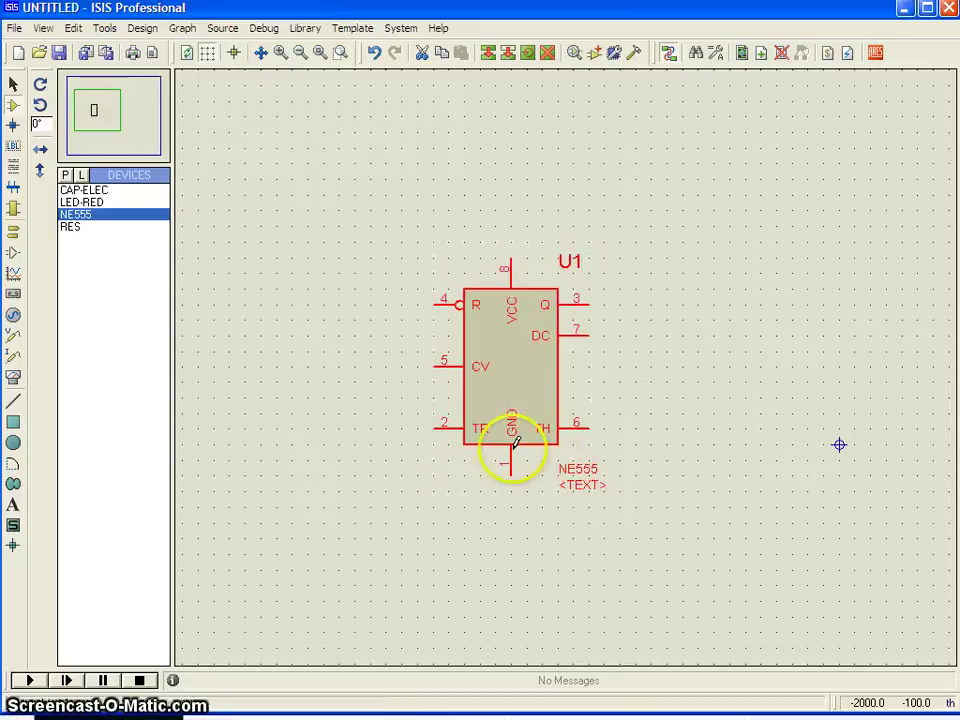
click(597, 476)
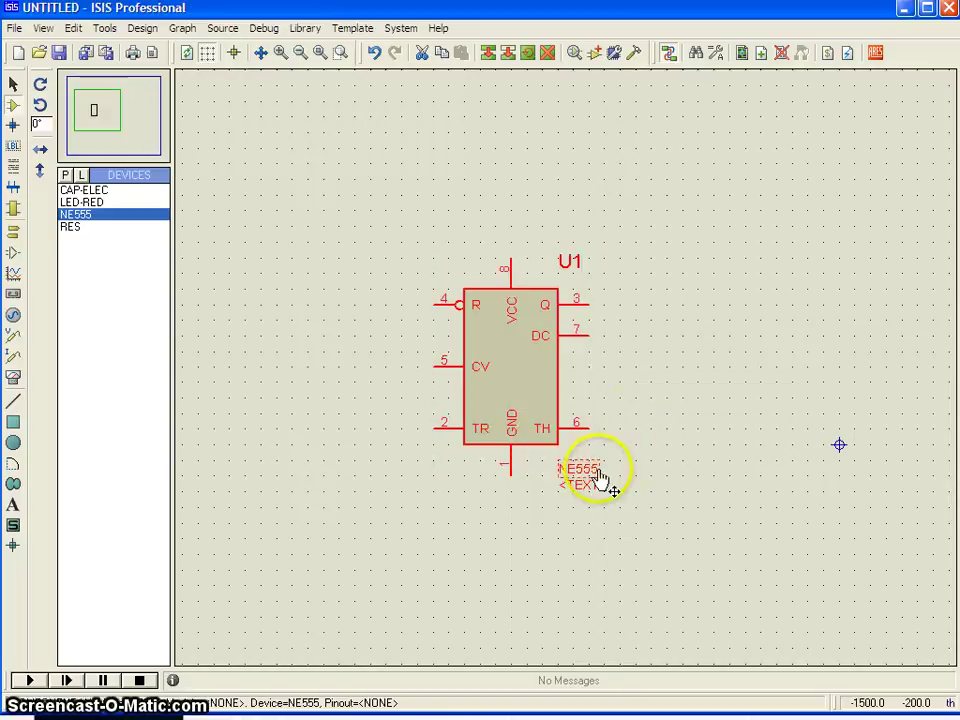
click(665, 415)
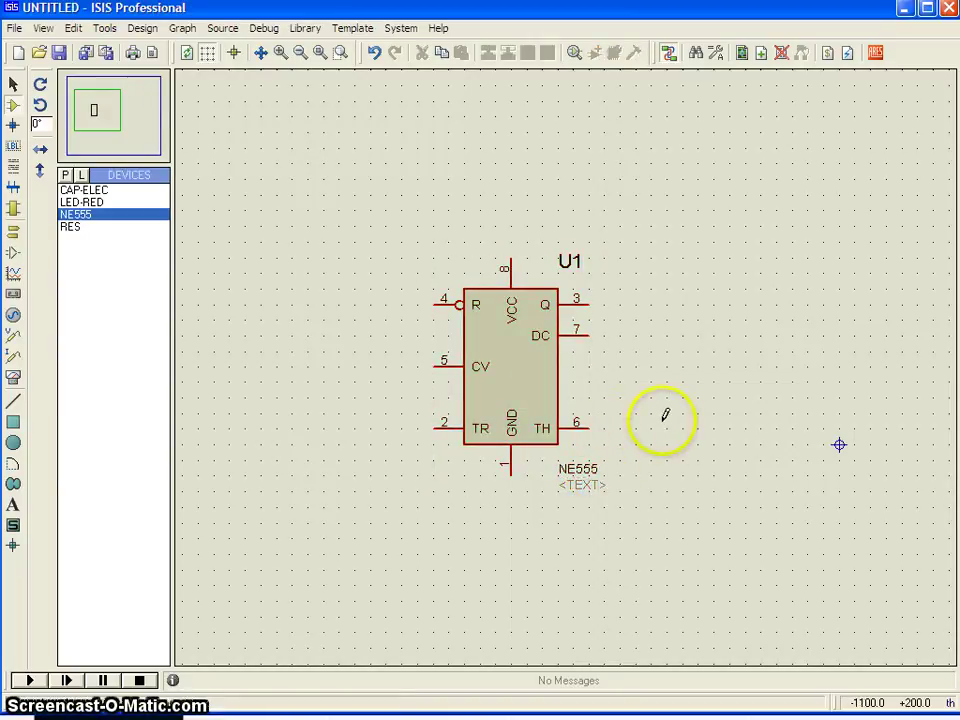
Wire NE555 pin 4 to pin 8 and pin 2 to pin 6.
click(432, 300)
click(510, 254)
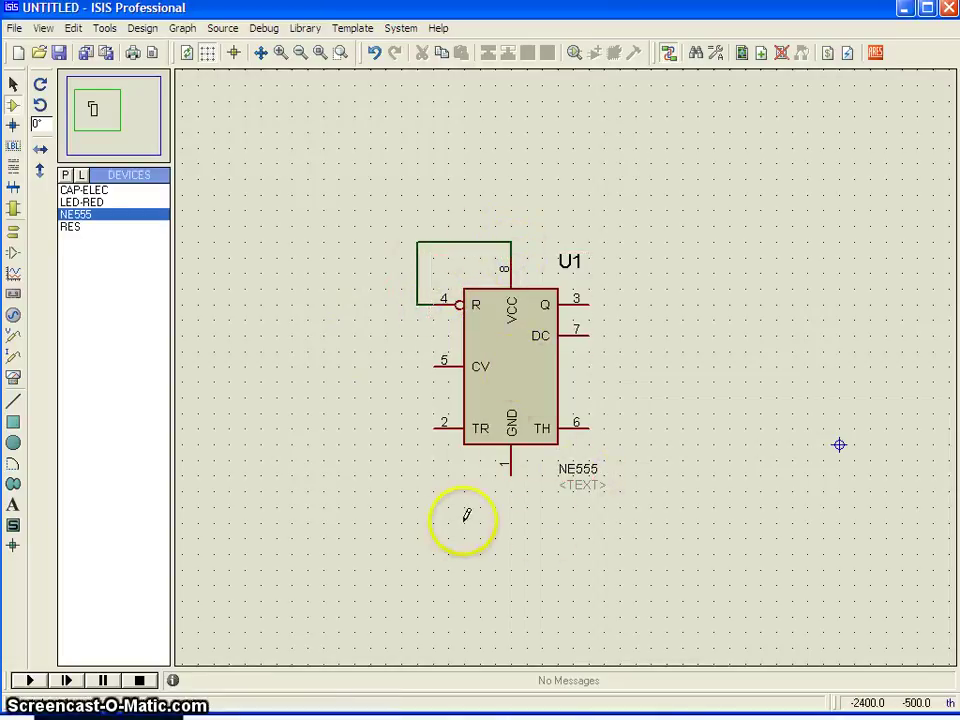
click(433, 428)
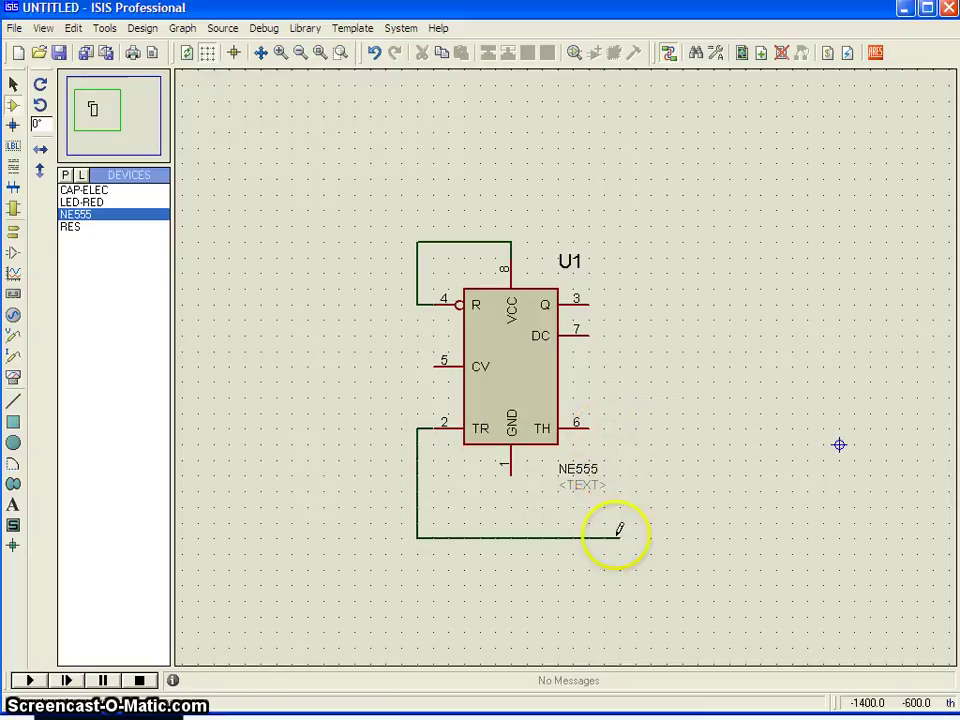
click(592, 428)
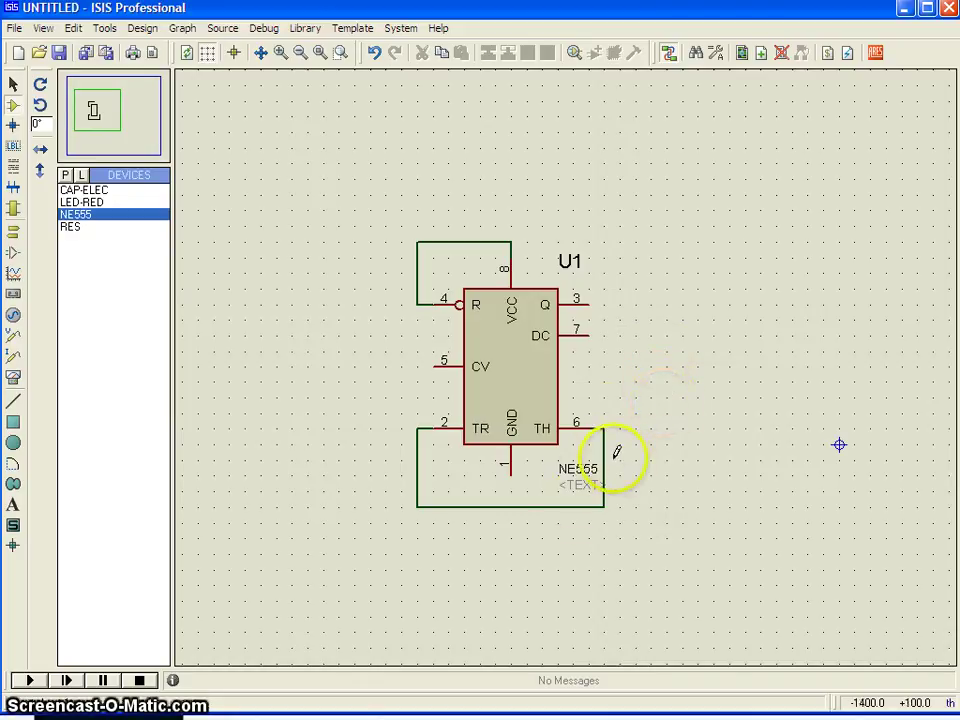
click(68, 227)
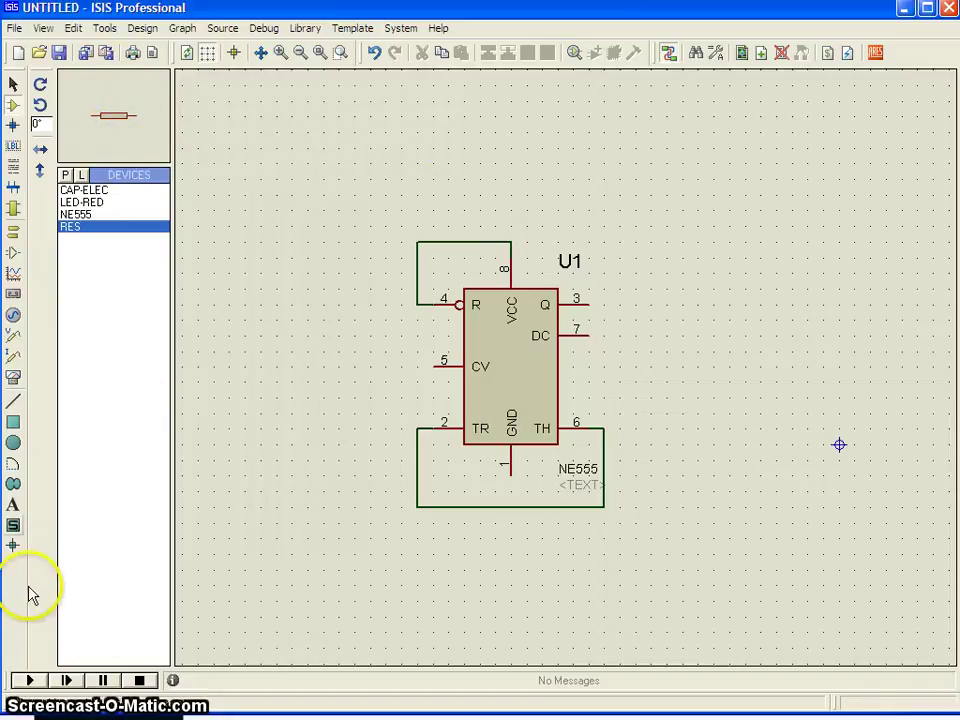
Place vertical resistor R1 right of U1, wiring it between pin 7 and the pin 8 supply.
click(40, 100)
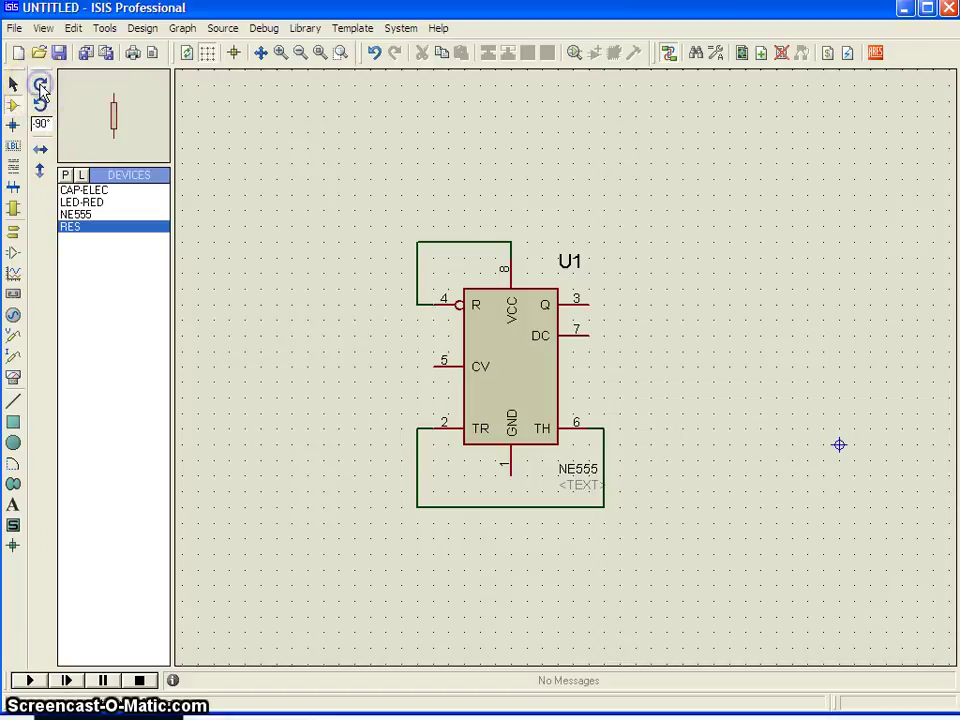
click(46, 86)
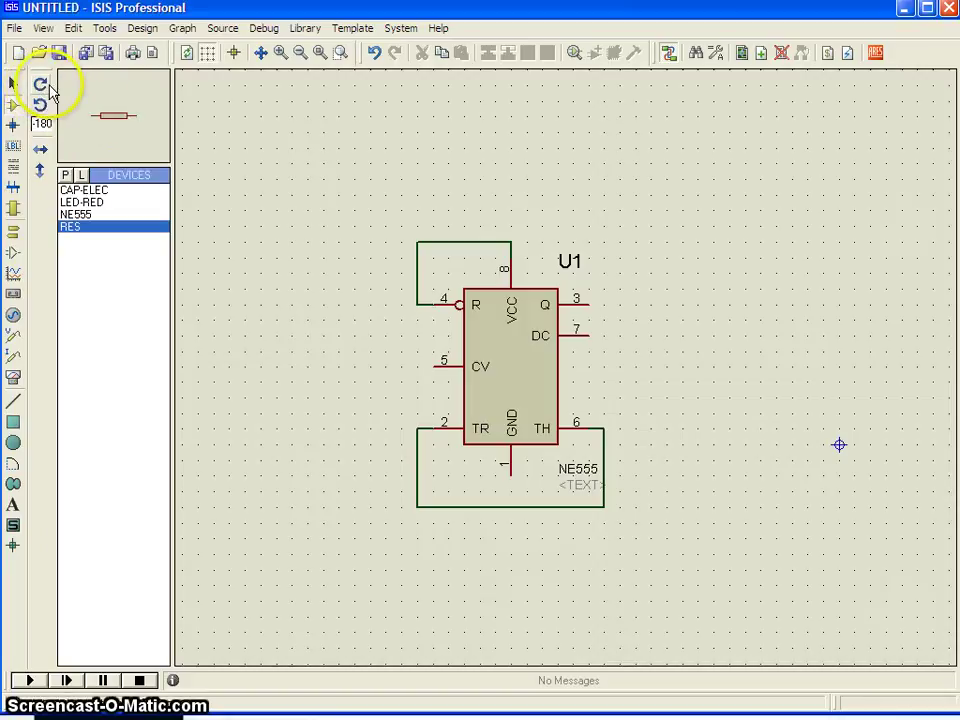
click(44, 86)
click(46, 86)
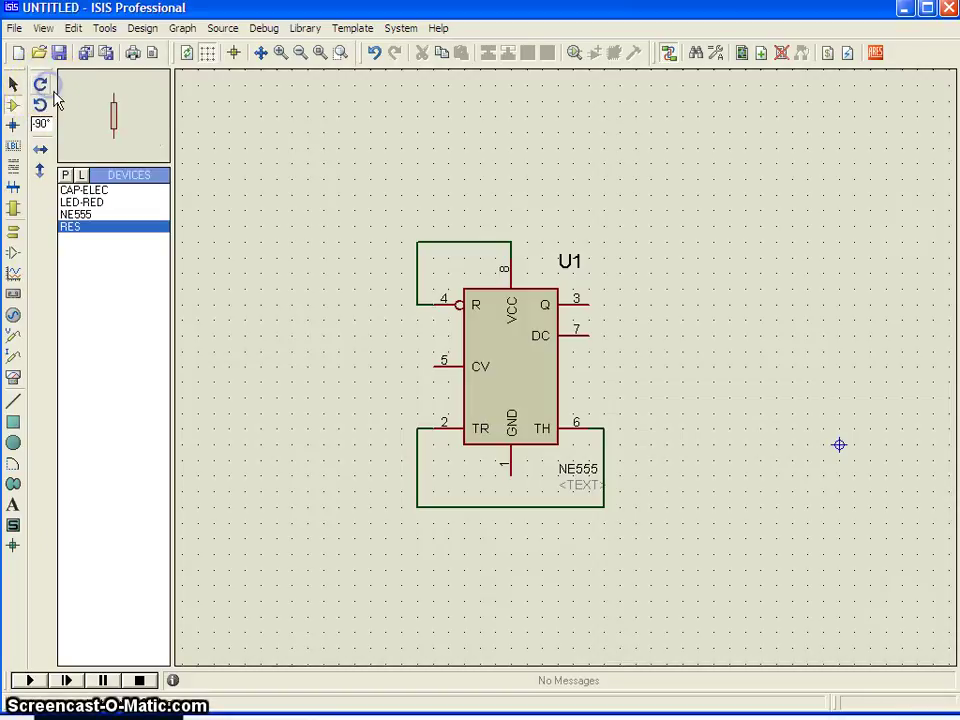
click(688, 298)
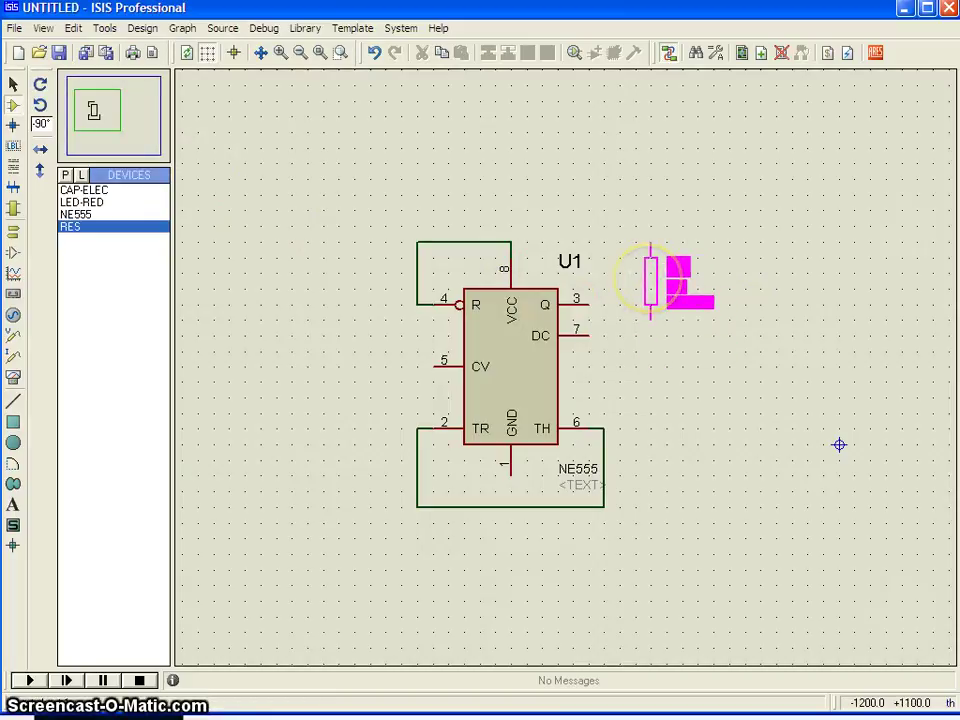
click(650, 285)
click(590, 334)
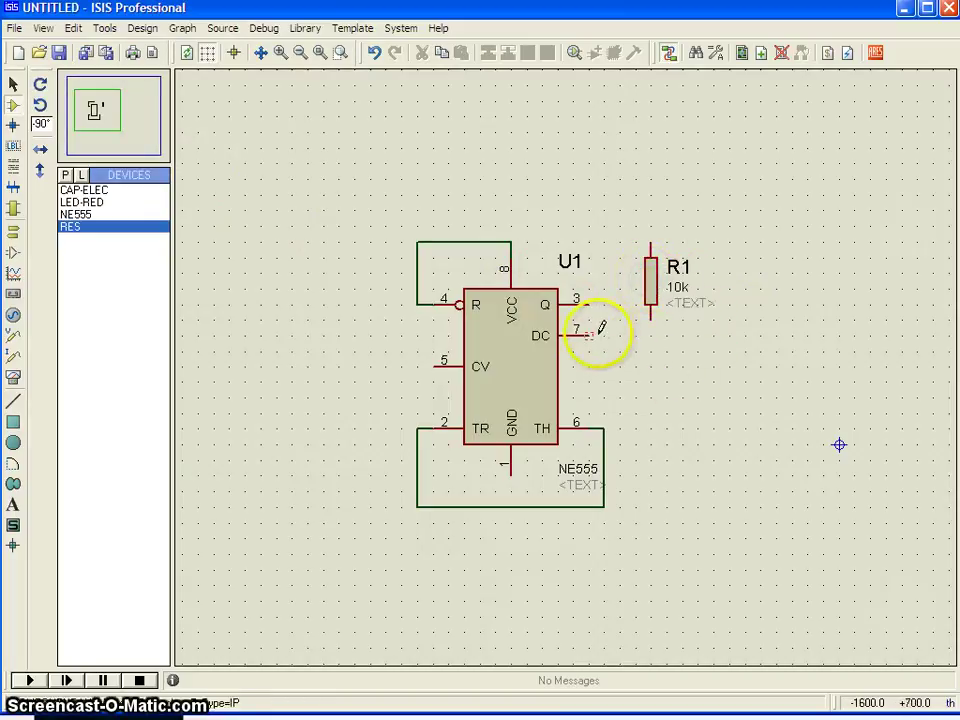
click(651, 321)
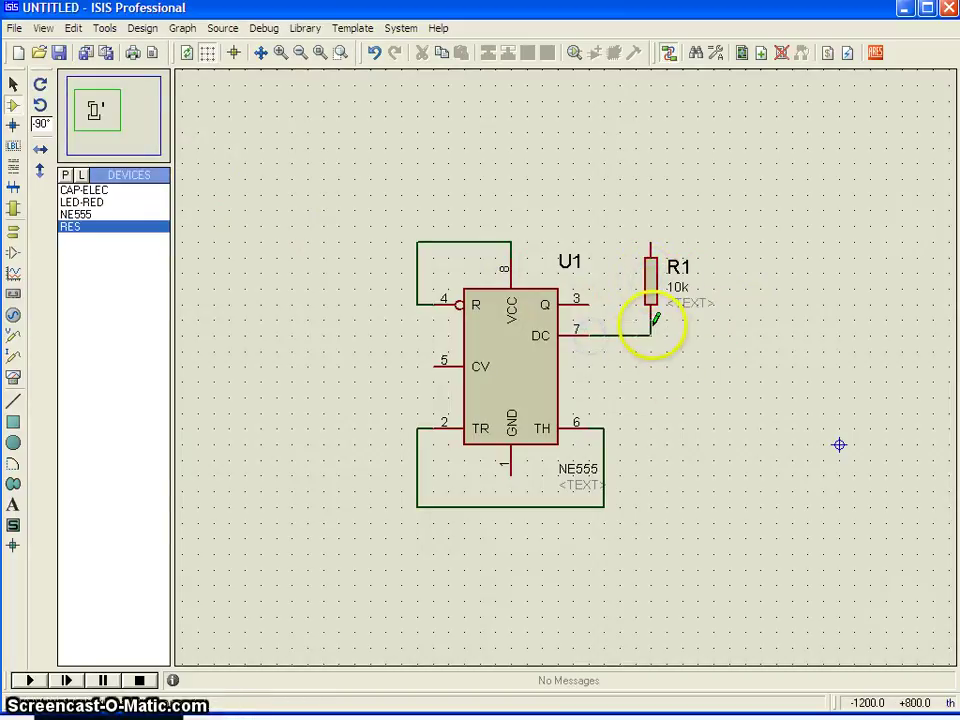
click(651, 238)
click(515, 236)
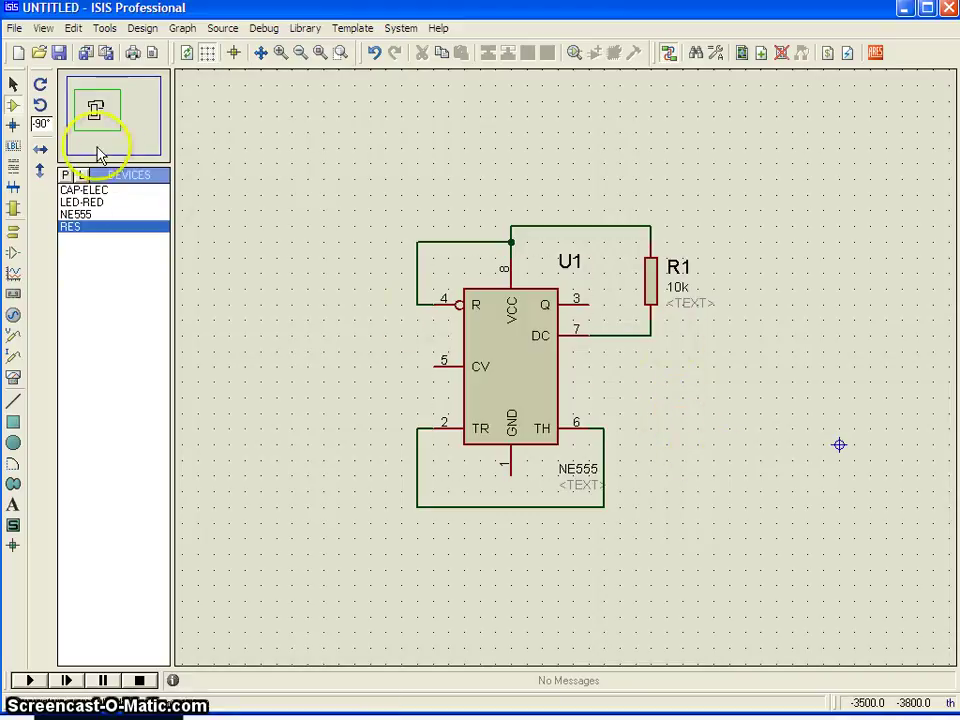
Place resistor R2 below R1 and join its top pin to the R1–pin 7 wire.
click(77, 226)
click(600, 425)
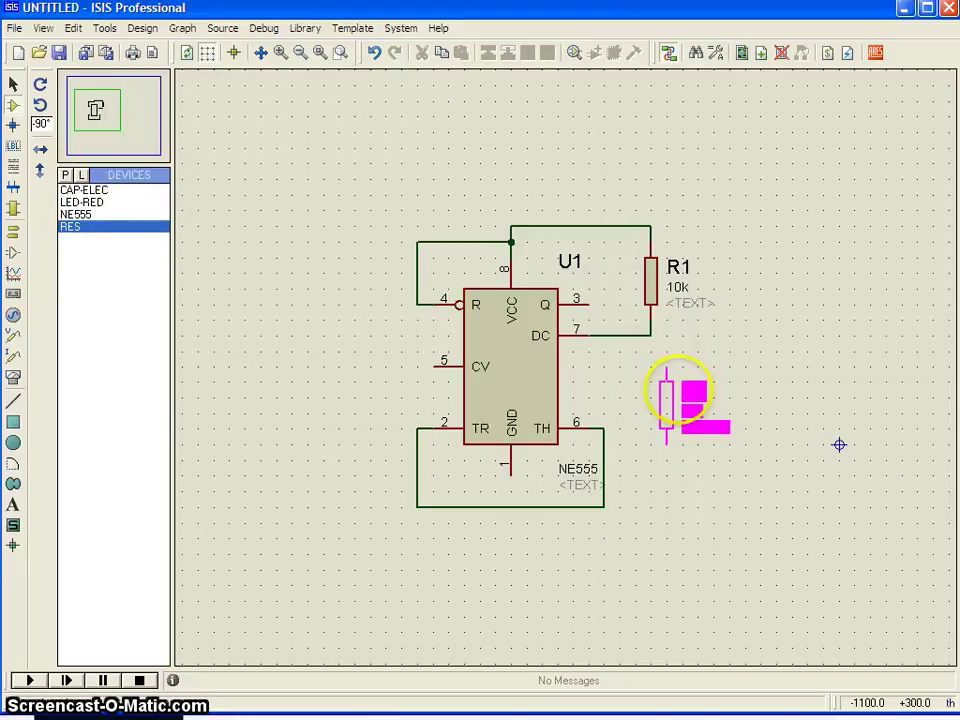
click(650, 400)
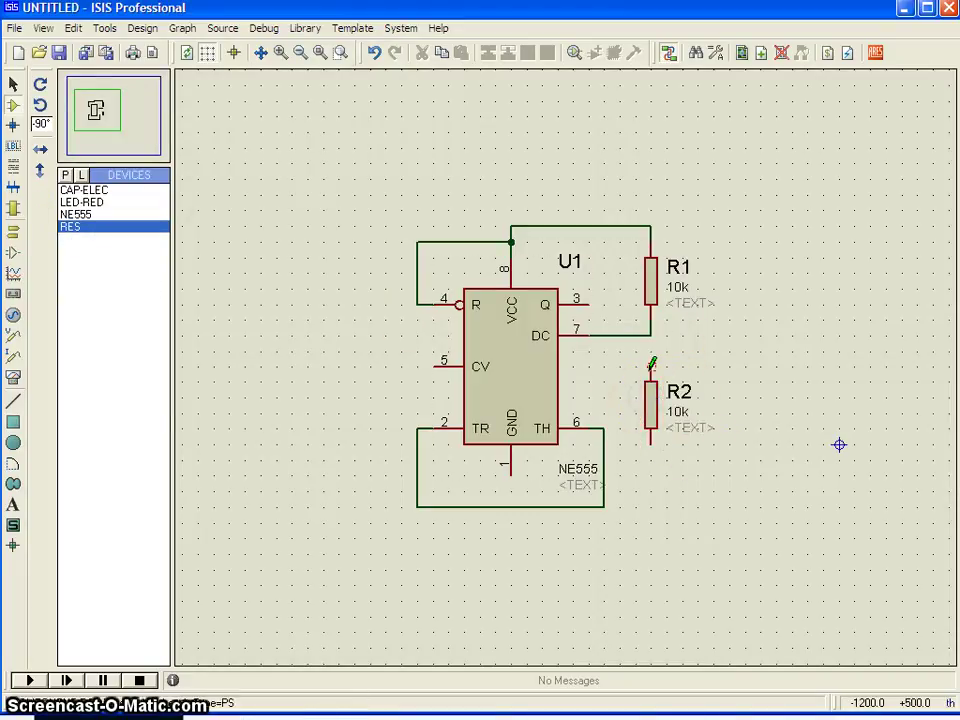
click(650, 358)
click(651, 336)
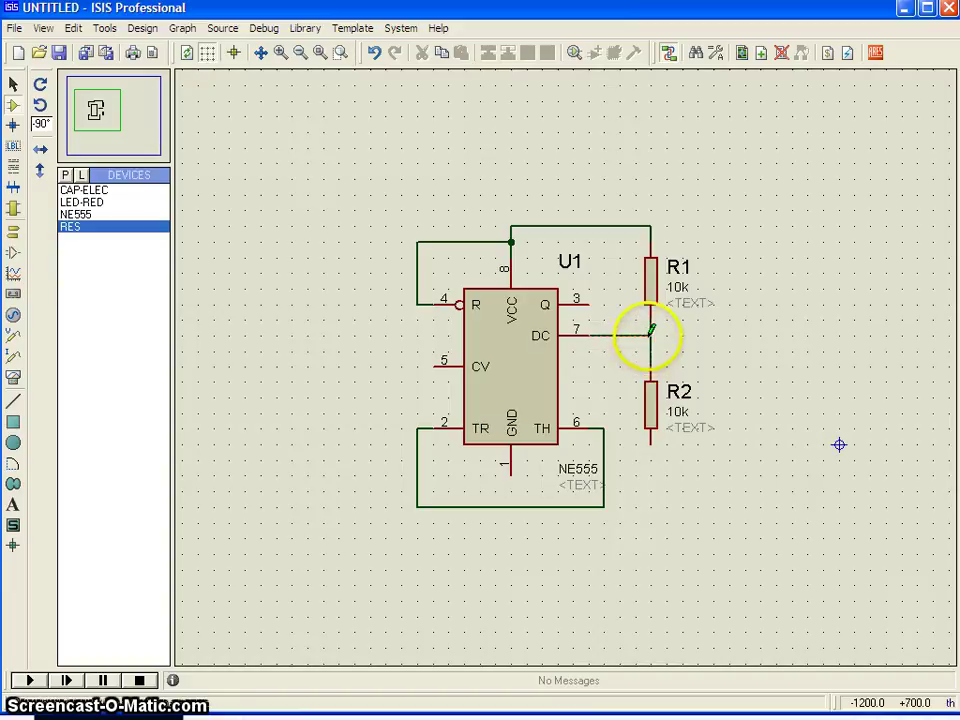
click(651, 444)
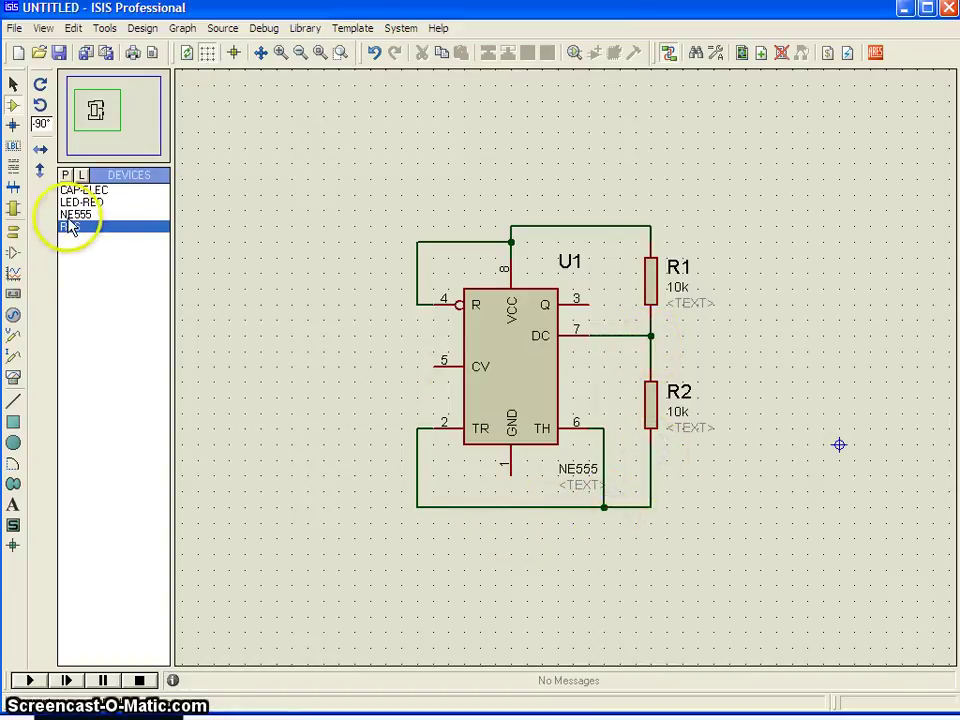
click(80, 190)
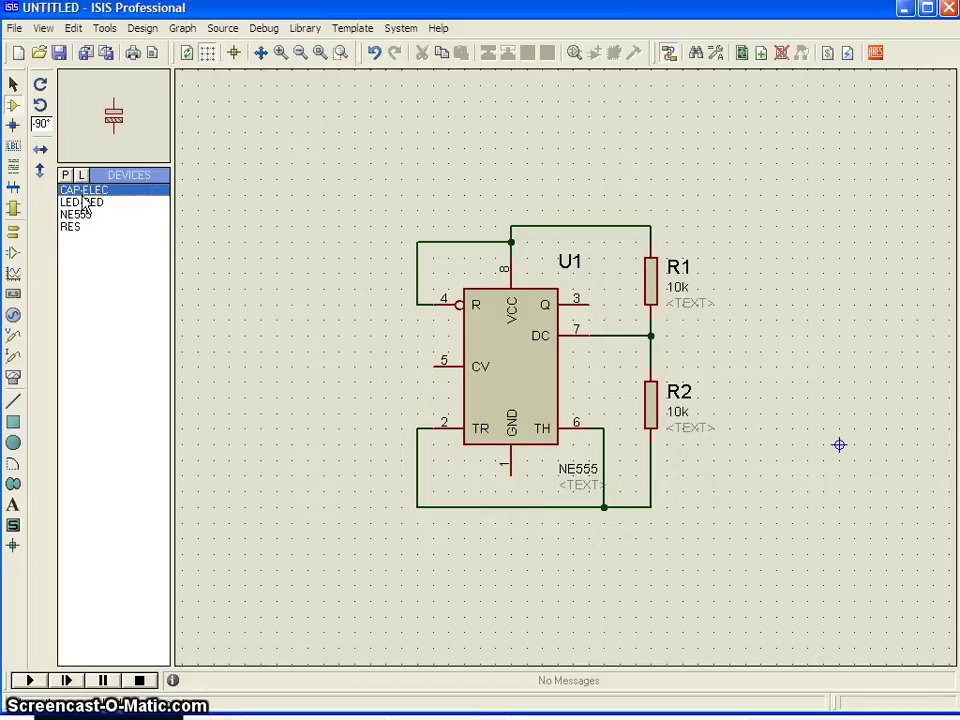
Place the 1uF capacitor C1 below R2 and wire its top pin to the R2/TH junction.
click(639, 561)
click(649, 574)
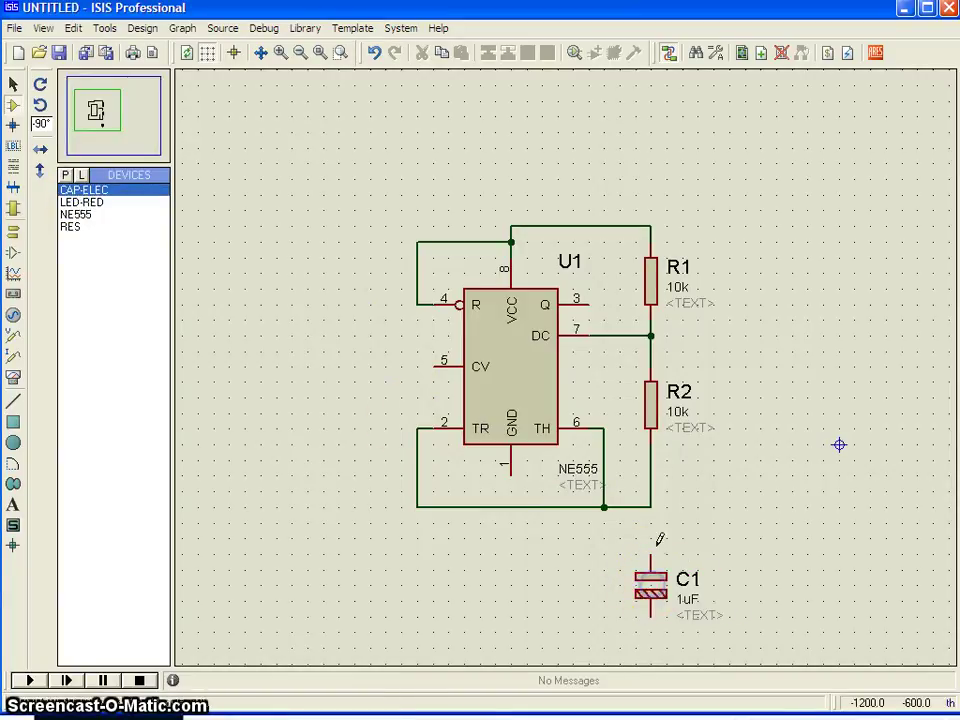
click(651, 507)
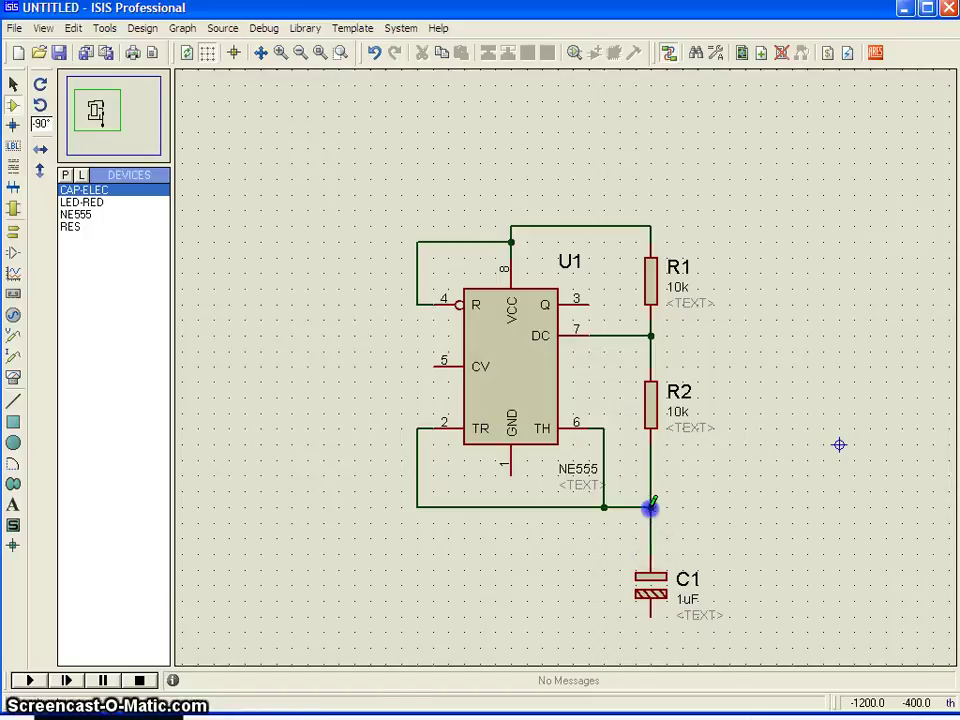
click(651, 550)
scroll(621, 536, down, 1)
scroll(568, 378, up, 1)
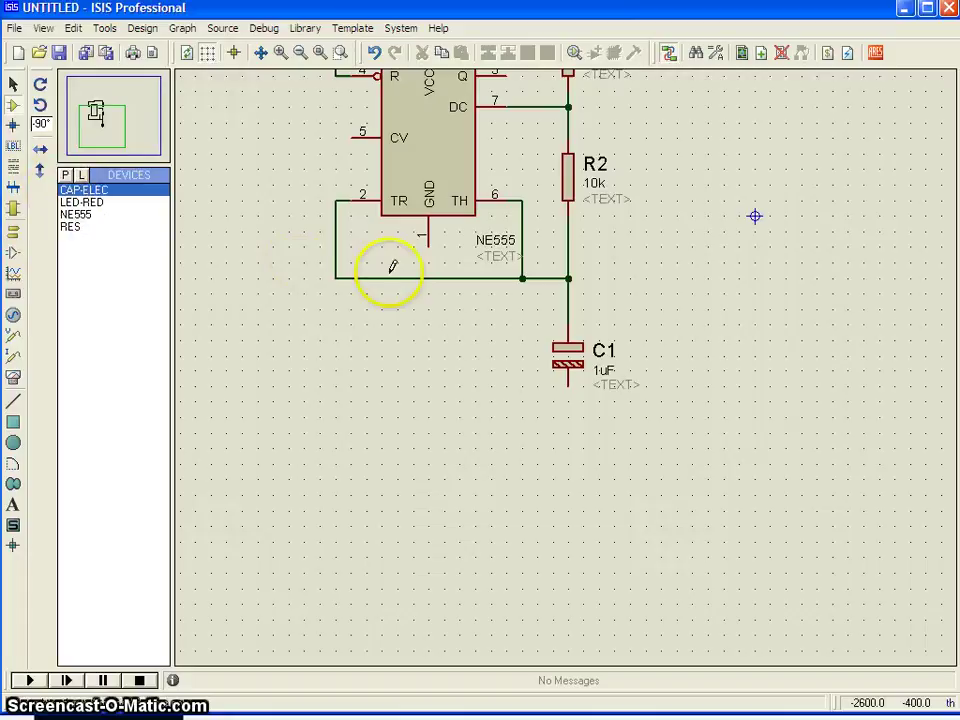
scroll(322, 157, up, 1)
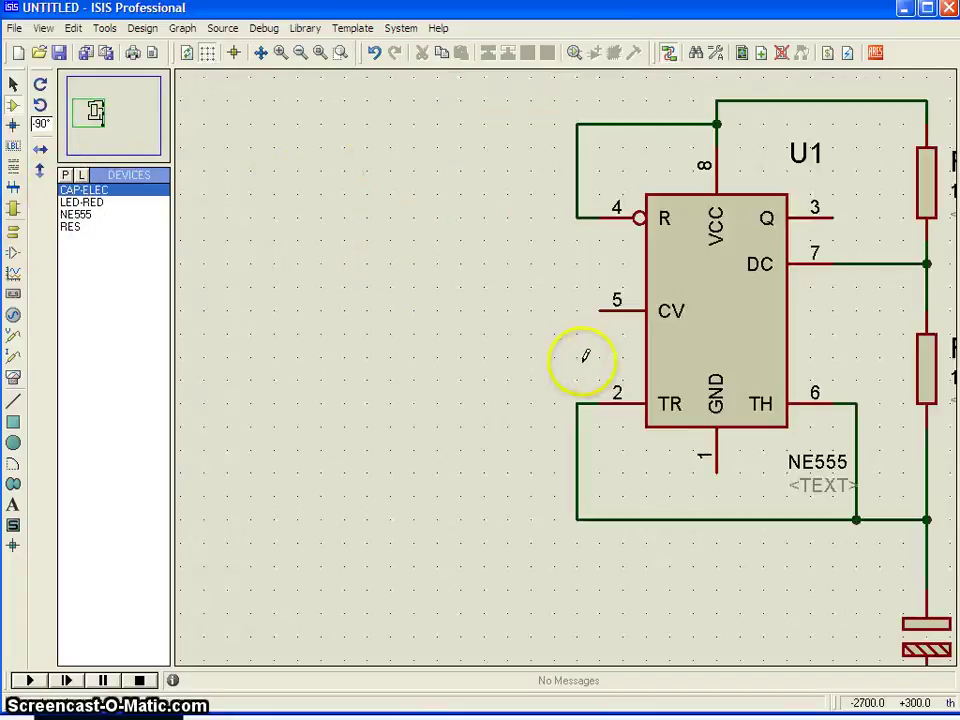
scroll(579, 364, down, 1)
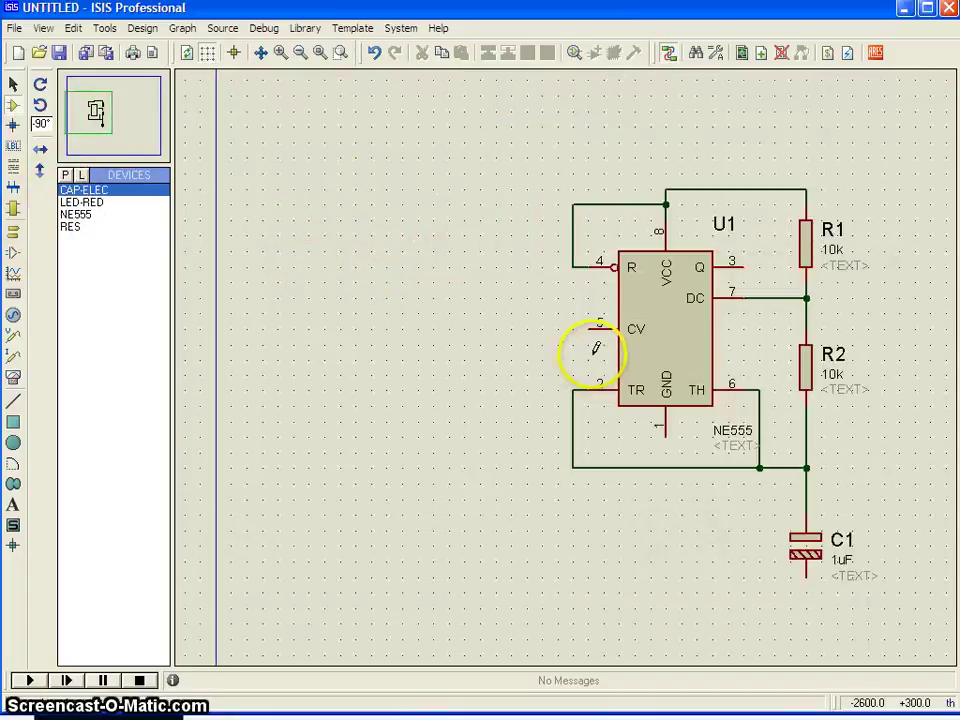
click(64, 175)
click(200, 128)
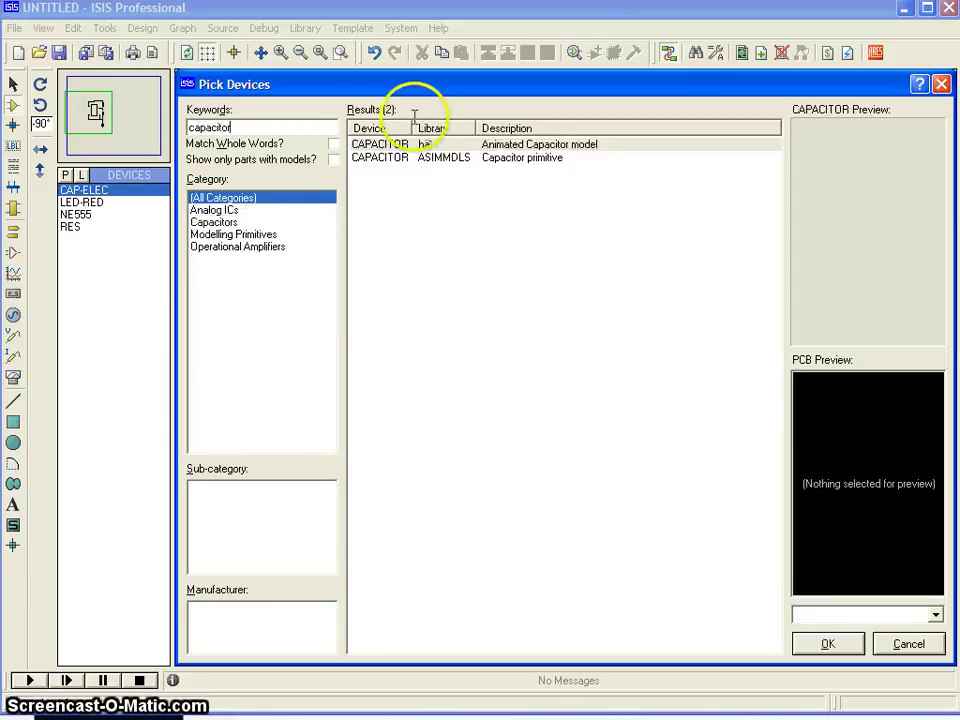
Add the generic non-electrolytic CAP capacitor after dismissing the internal error from the 'capacitor' search.
double_click(380, 156)
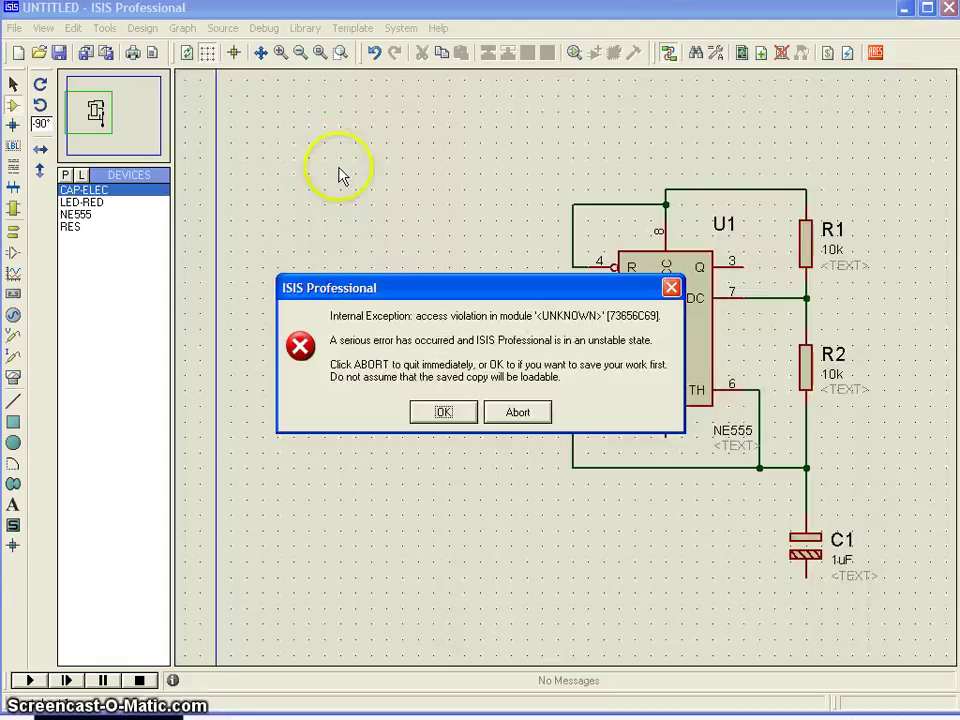
click(446, 414)
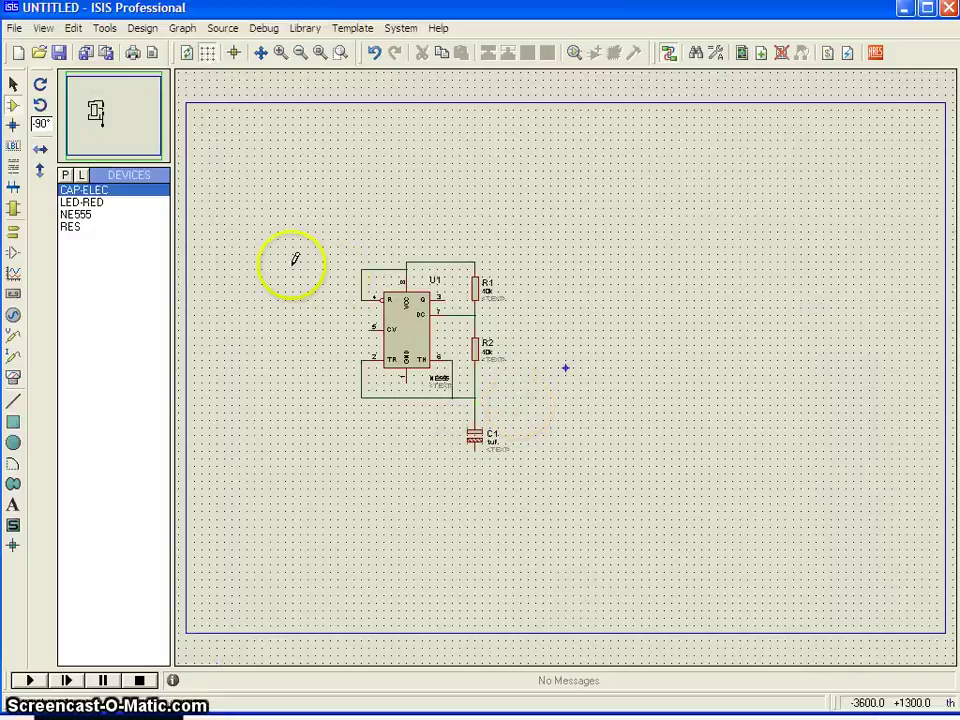
click(65, 175)
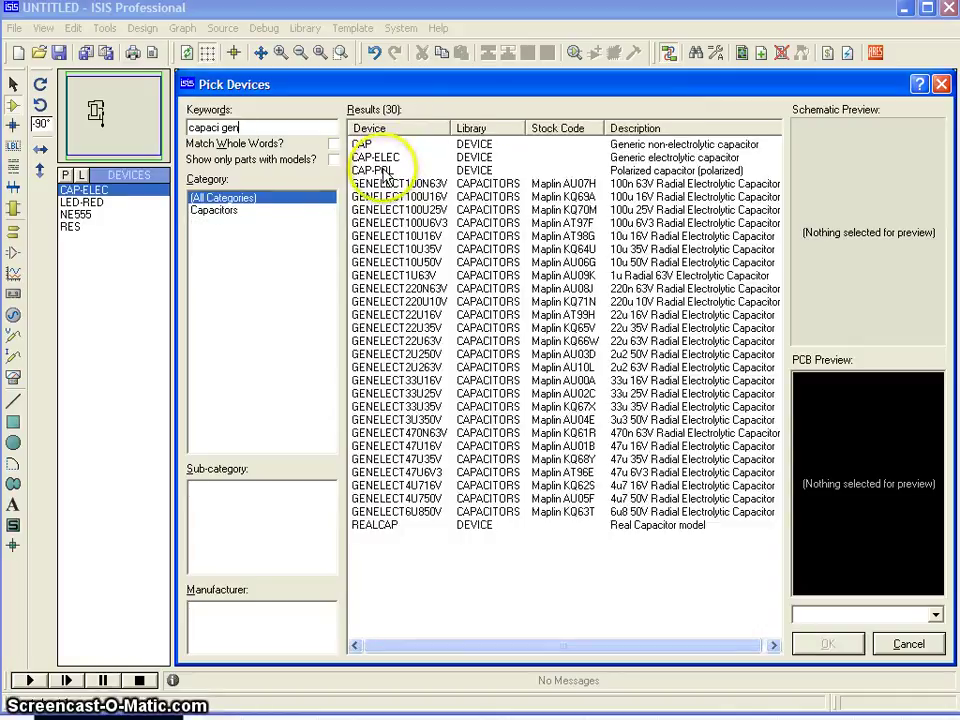
click(370, 146)
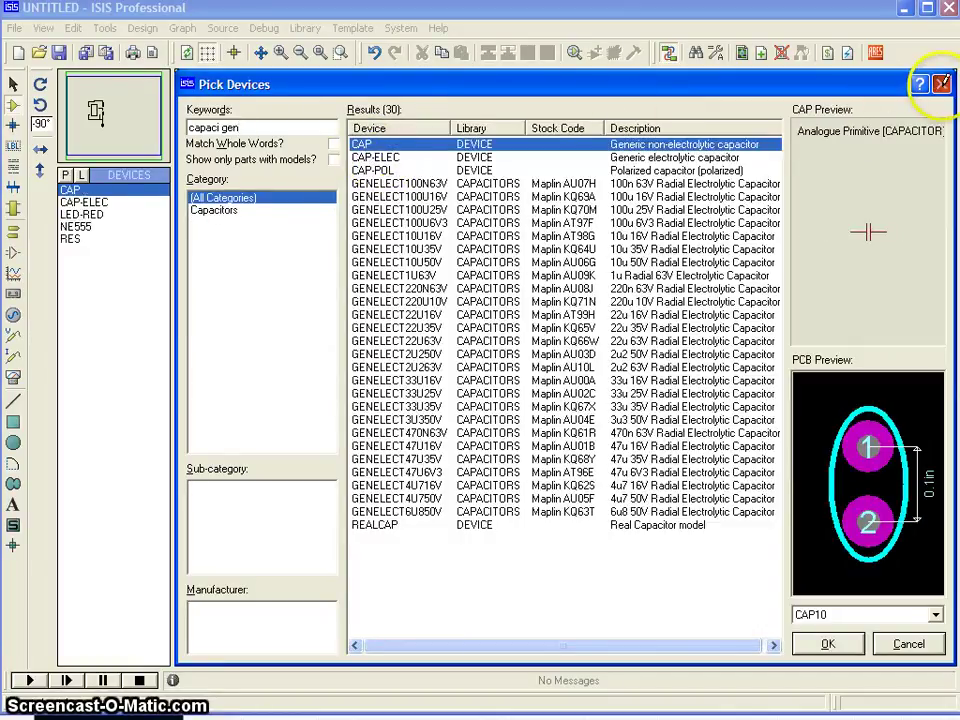
click(941, 84)
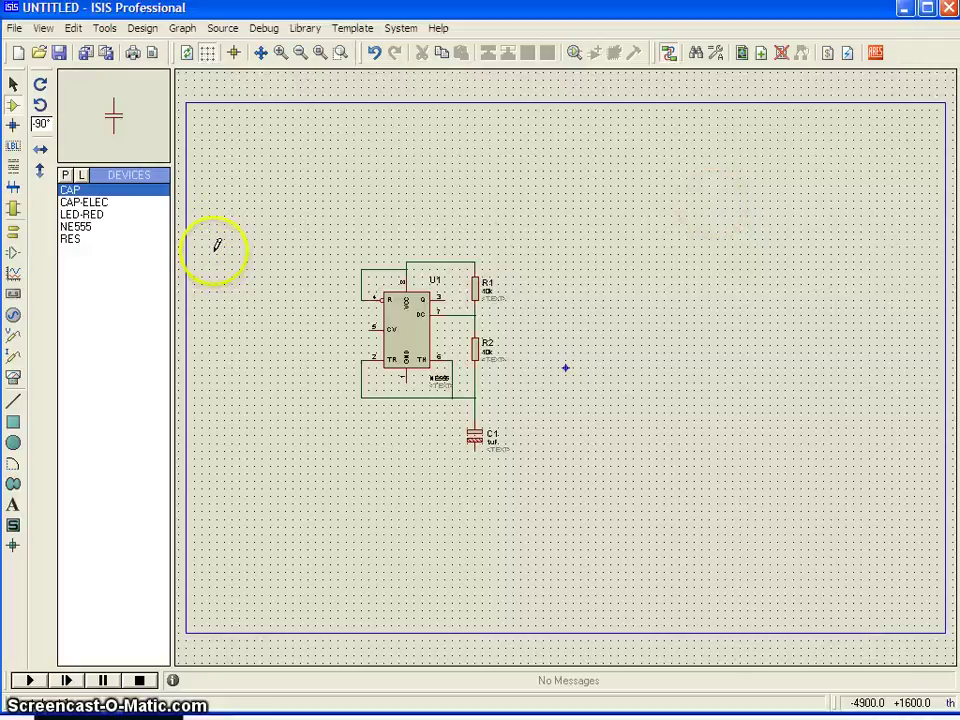
Place the 1nF capacitor C2 below the NE555 and wire its top pin to CV pin 5.
click(323, 418)
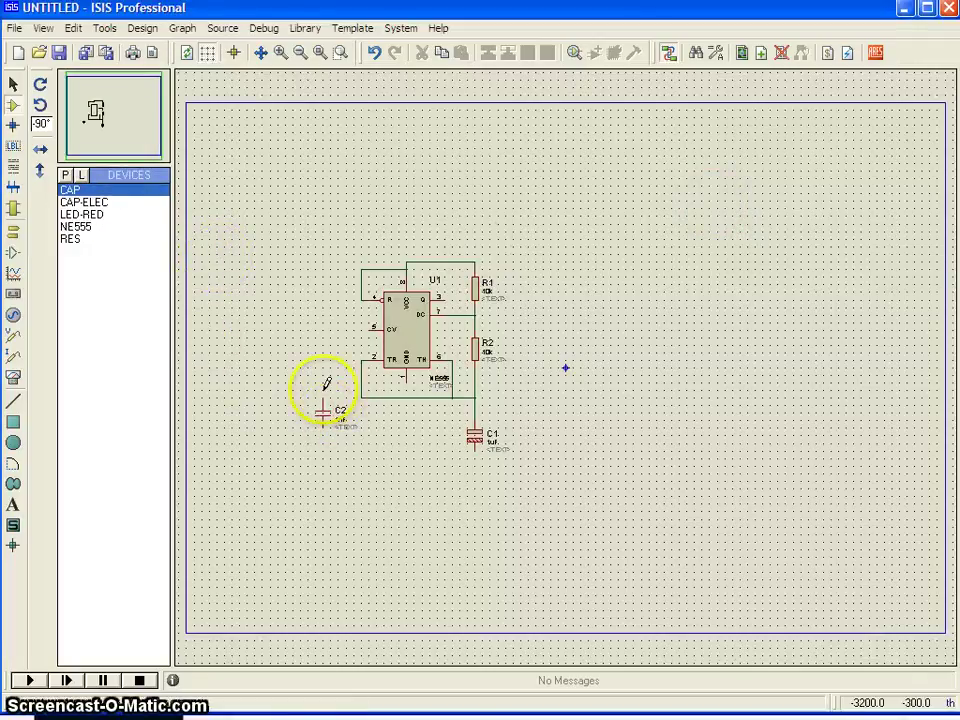
right_click(323, 420)
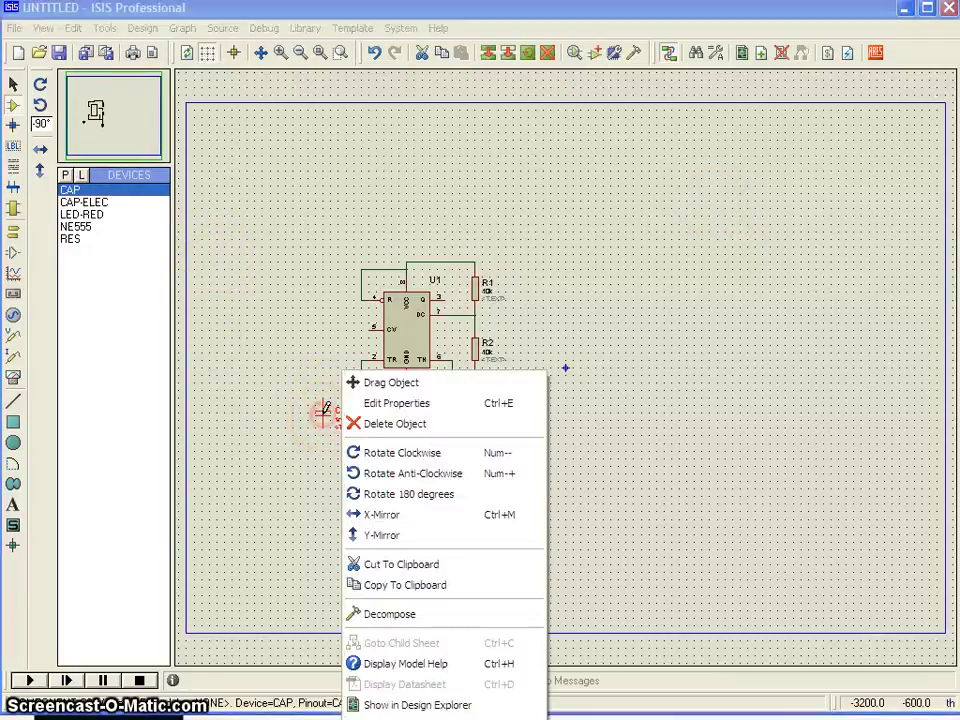
click(365, 386)
click(345, 426)
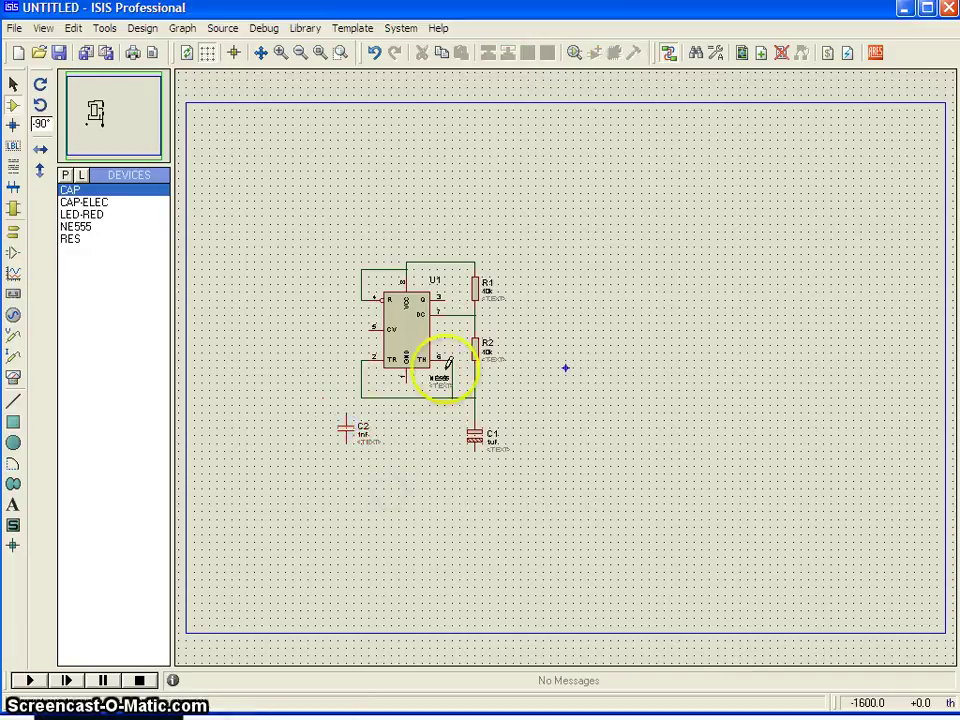
click(340, 52)
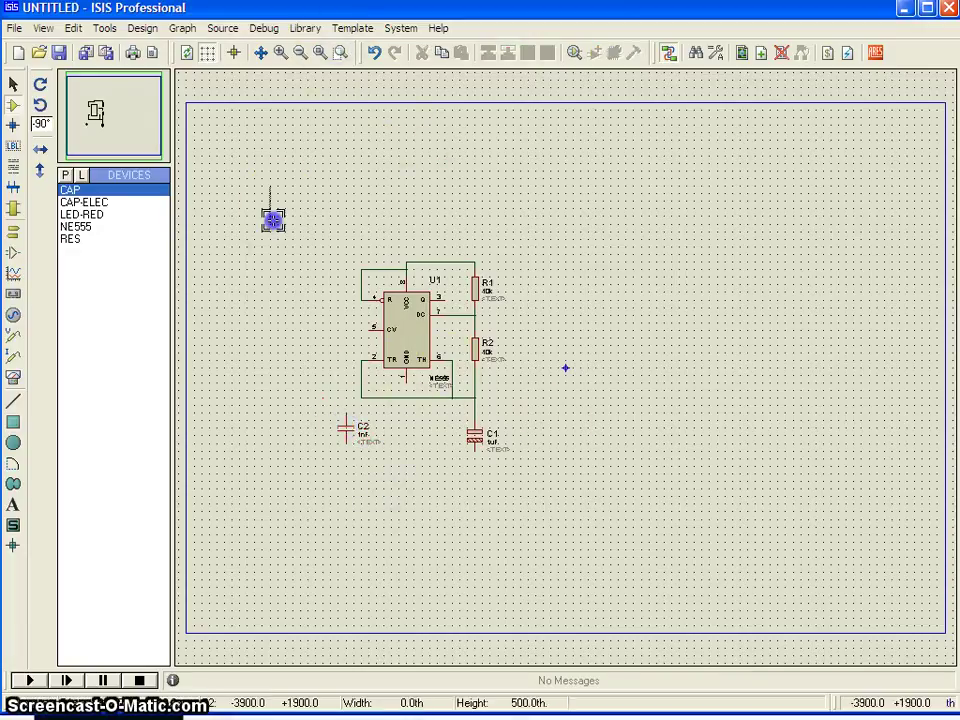
drag(268, 186, 566, 530)
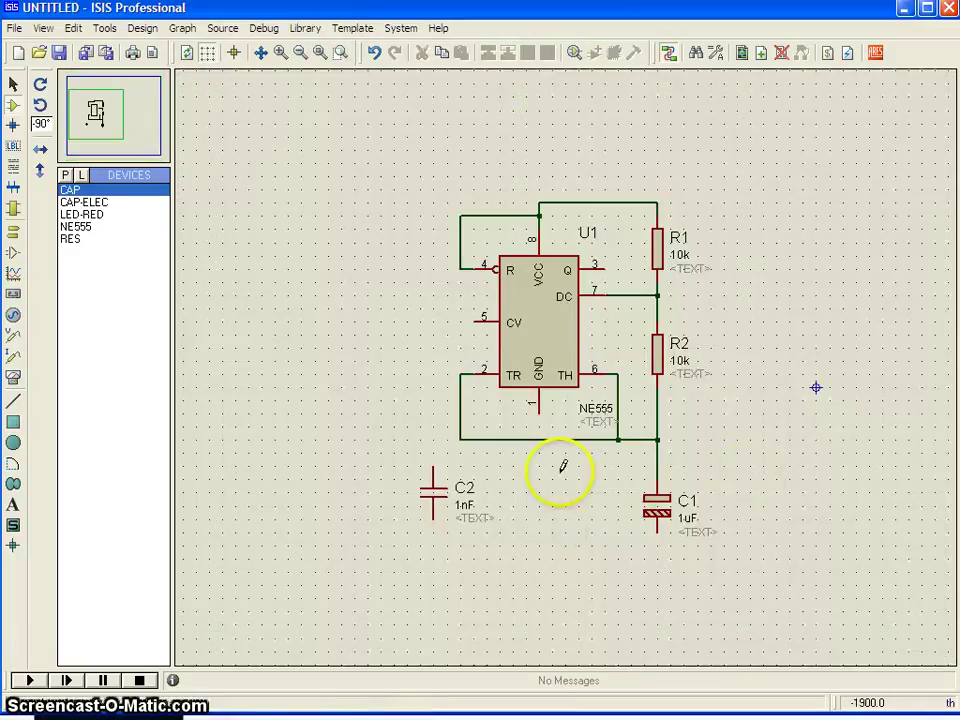
click(437, 462)
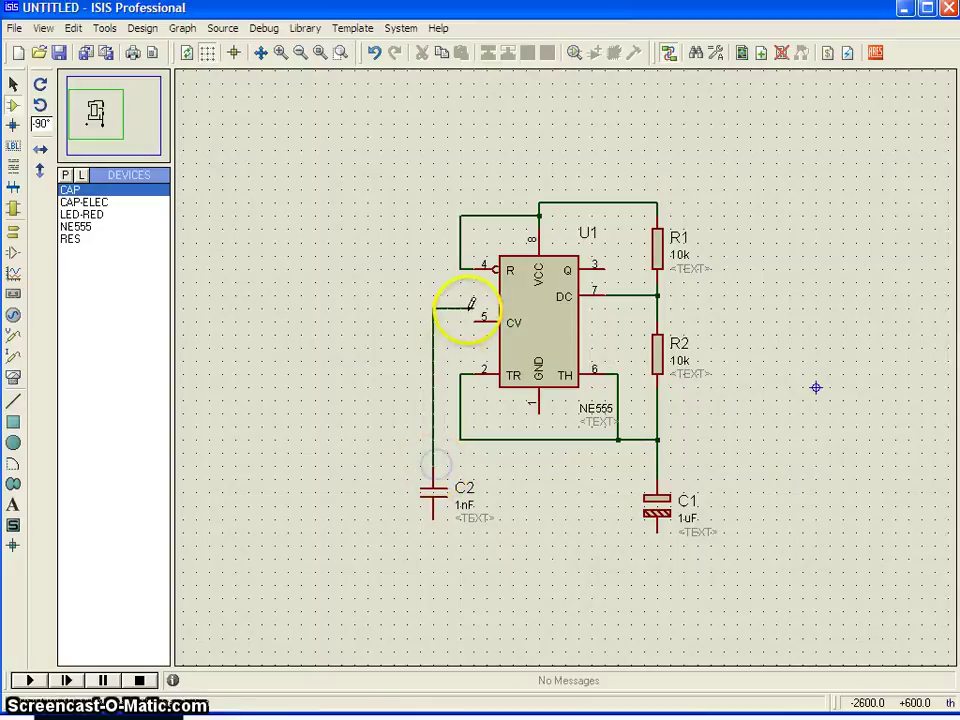
click(476, 318)
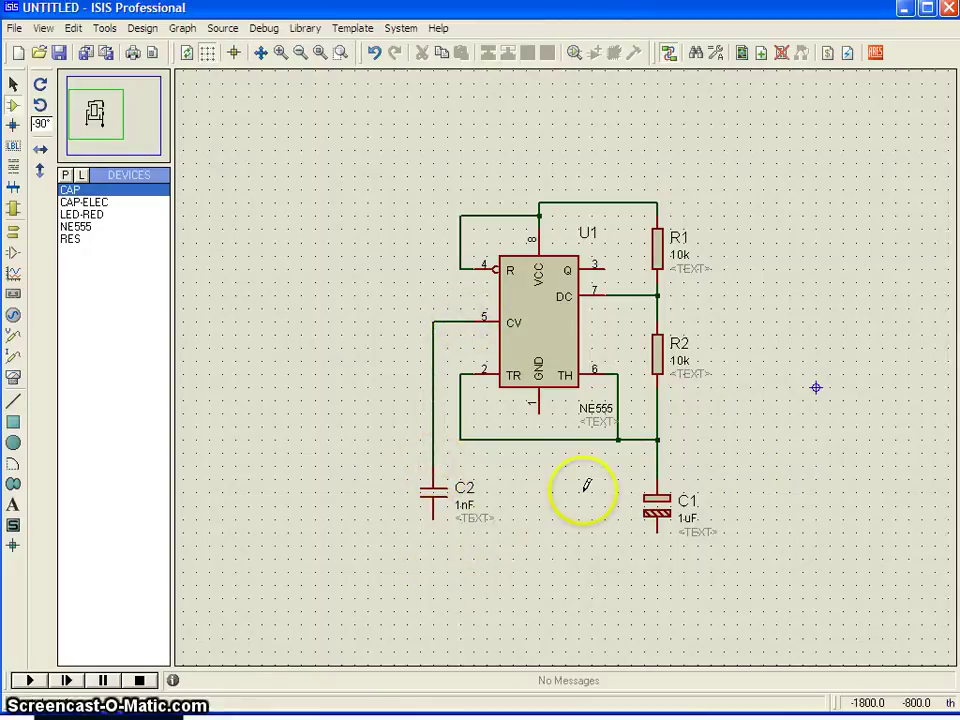
Place three GROUND terminals below C2, C1 and the NE555's GND pin.
click(13, 230)
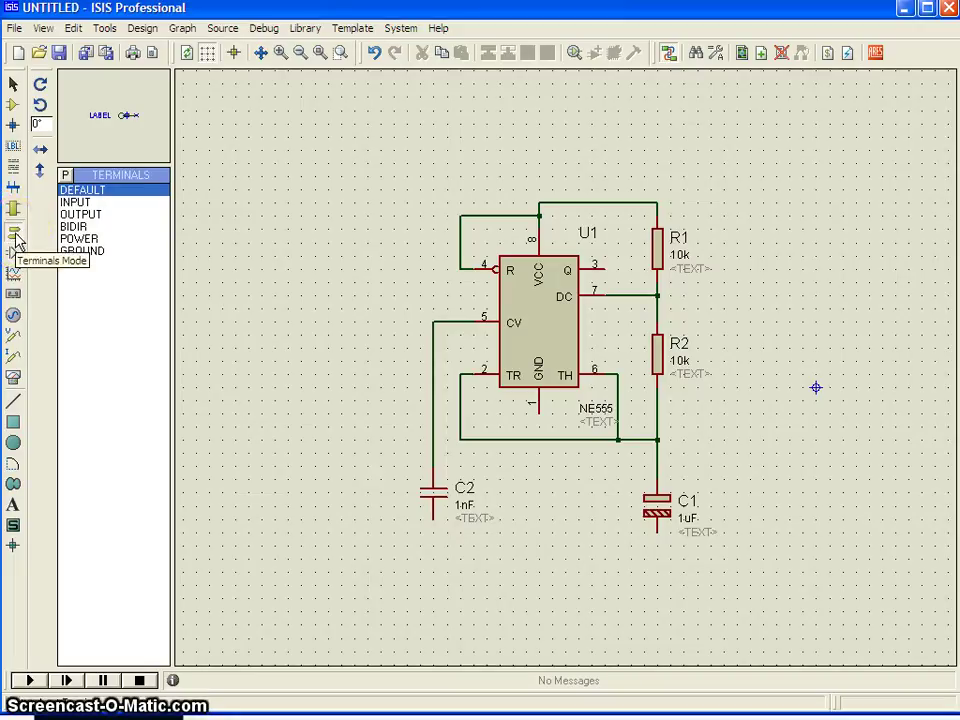
click(80, 253)
click(435, 587)
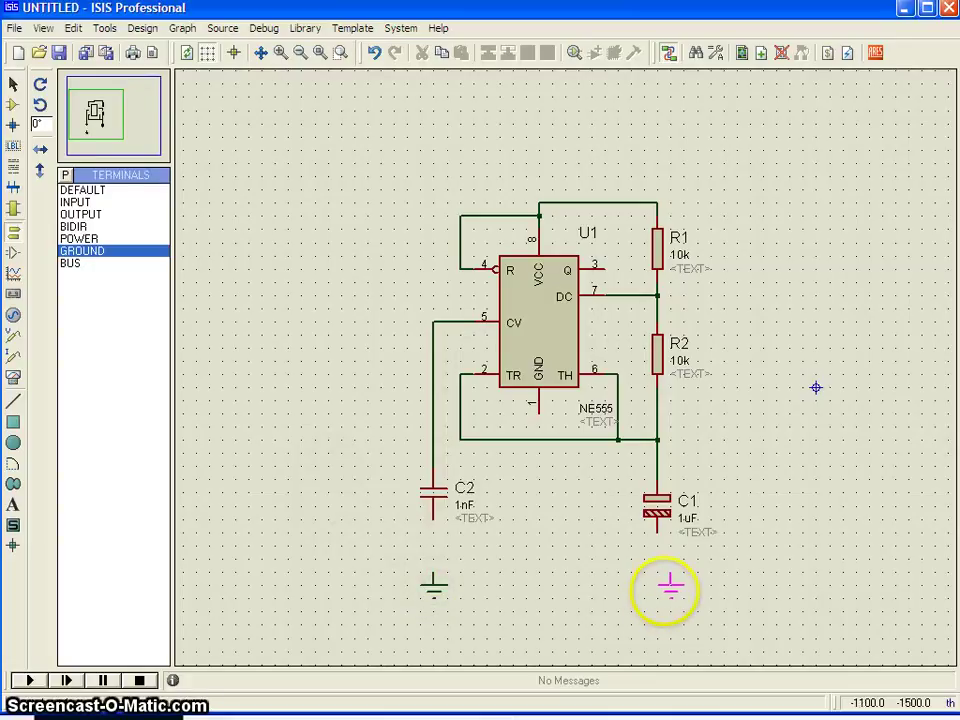
click(657, 598)
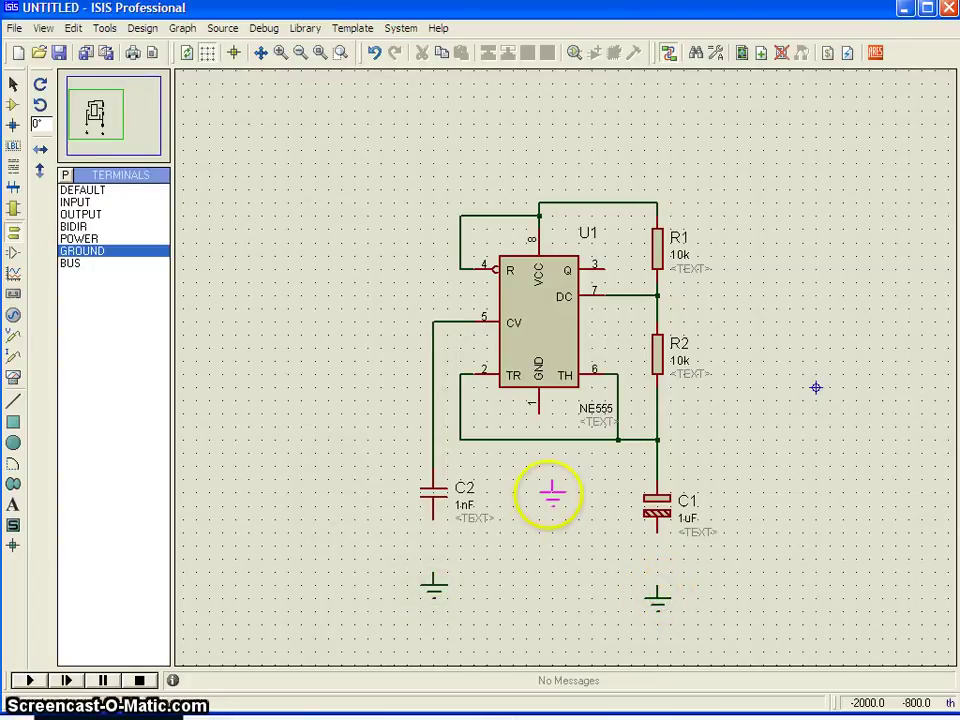
click(540, 492)
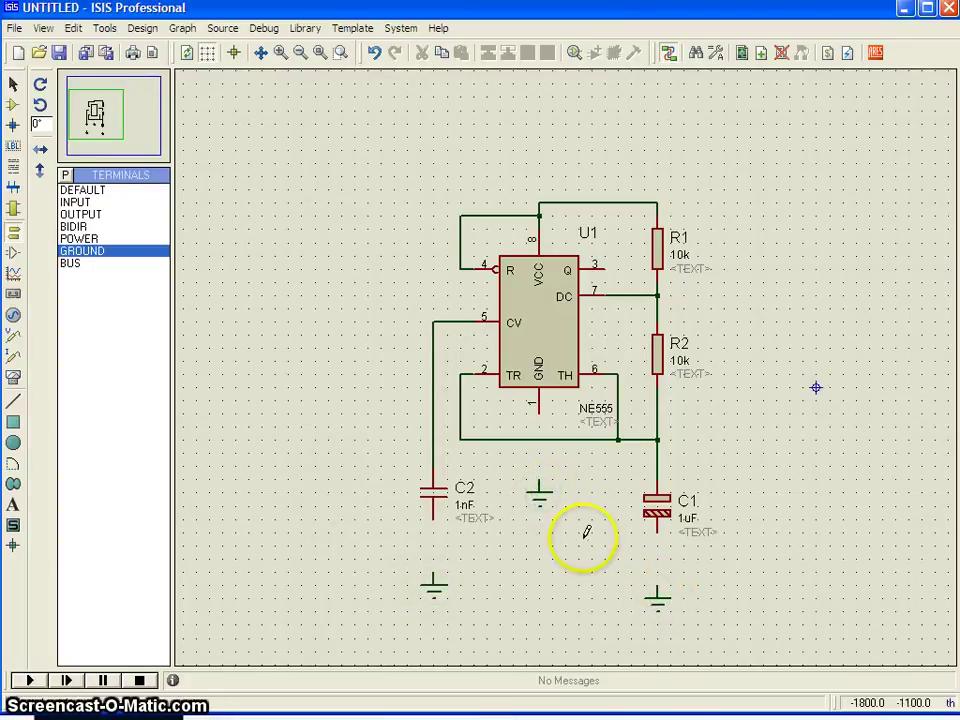
Wire NE555 pin 1, C2's lower pin and C1's lower pin to their grounds.
click(539, 410)
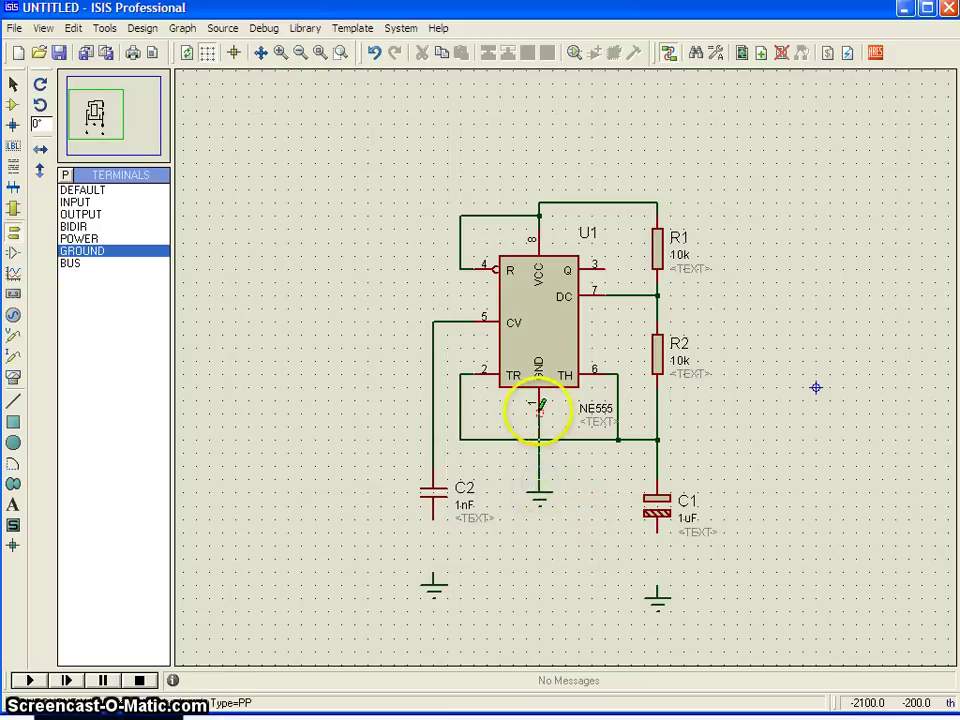
click(433, 519)
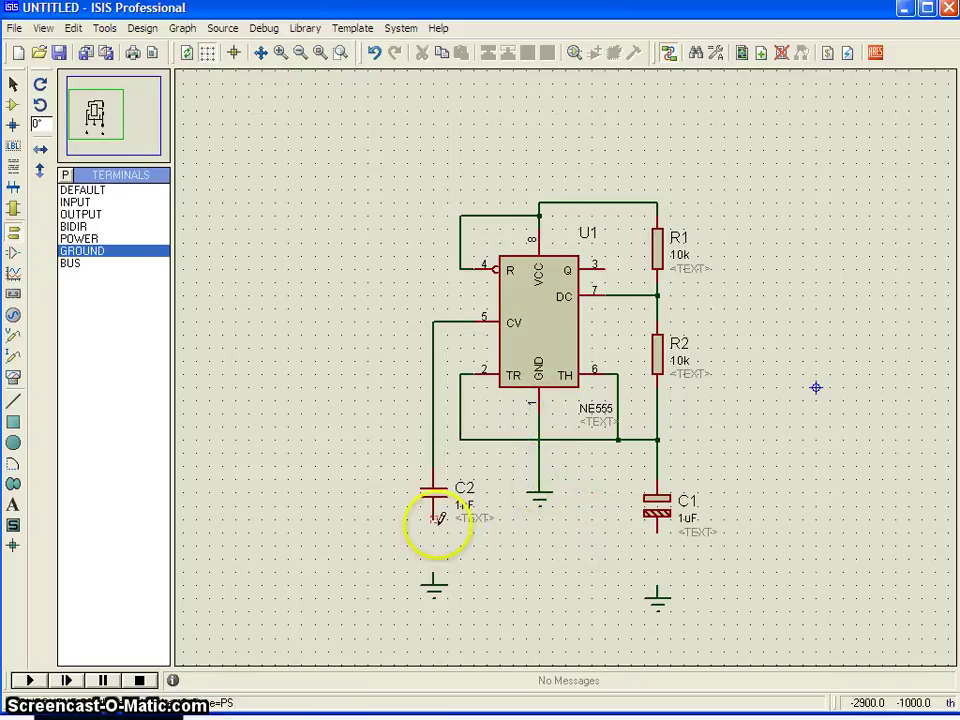
click(434, 575)
click(656, 532)
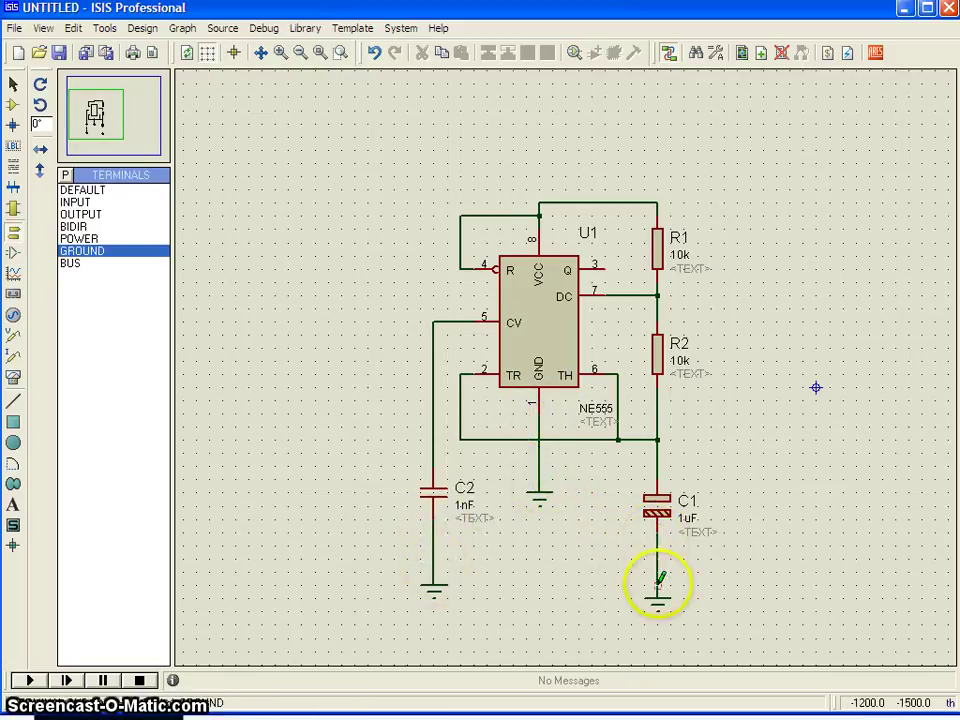
click(656, 590)
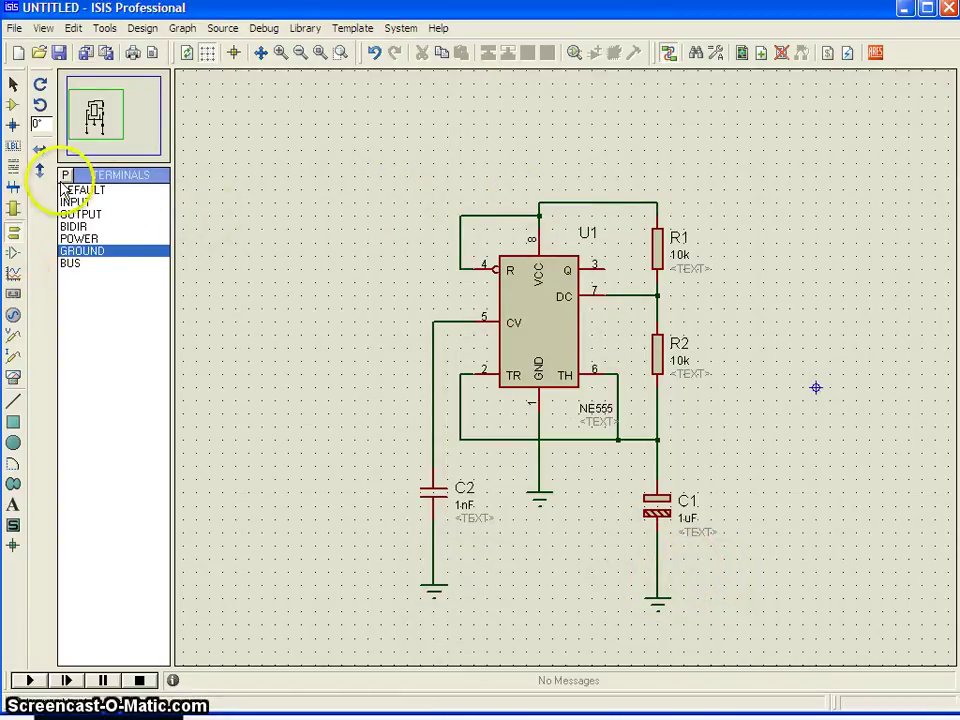
click(14, 320)
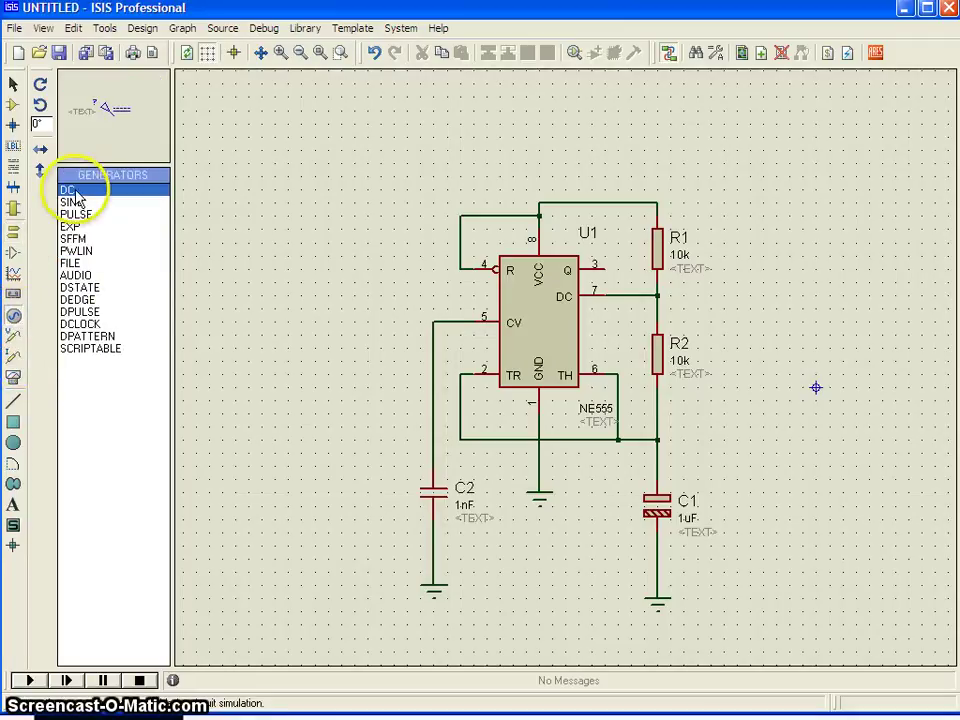
Place a DC generator above the 555 and wire it into the pin 4 supply line.
click(403, 180)
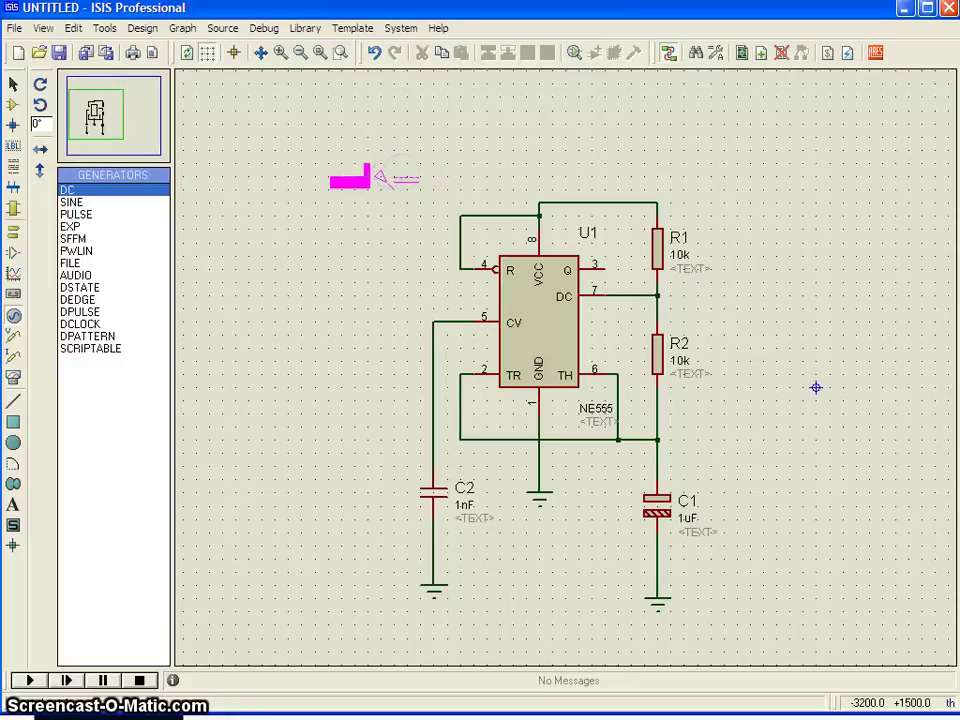
click(397, 183)
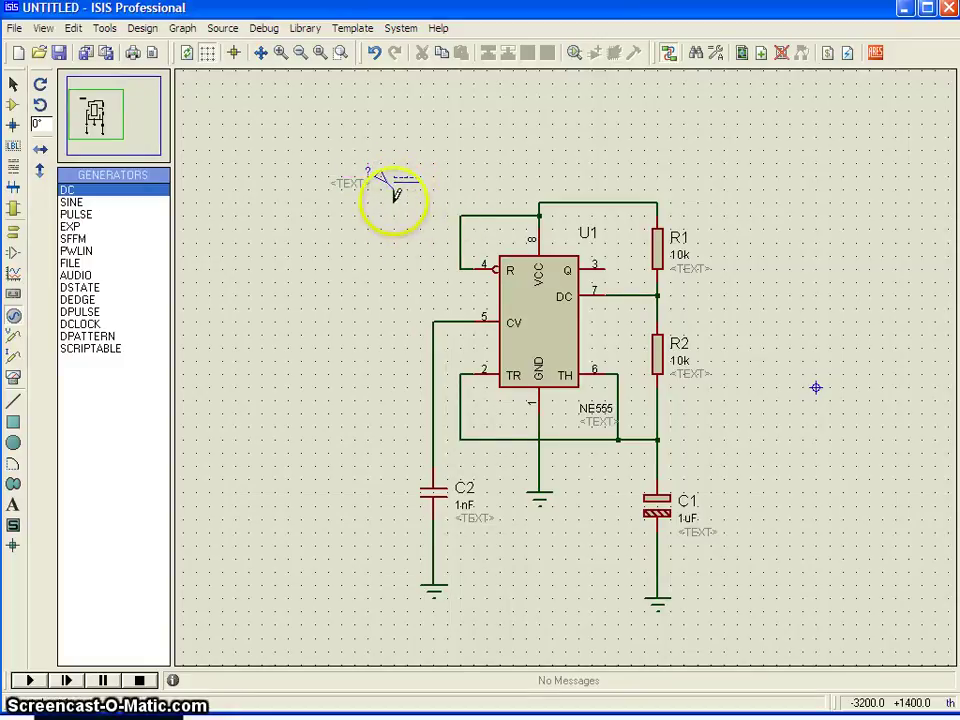
click(393, 210)
click(460, 213)
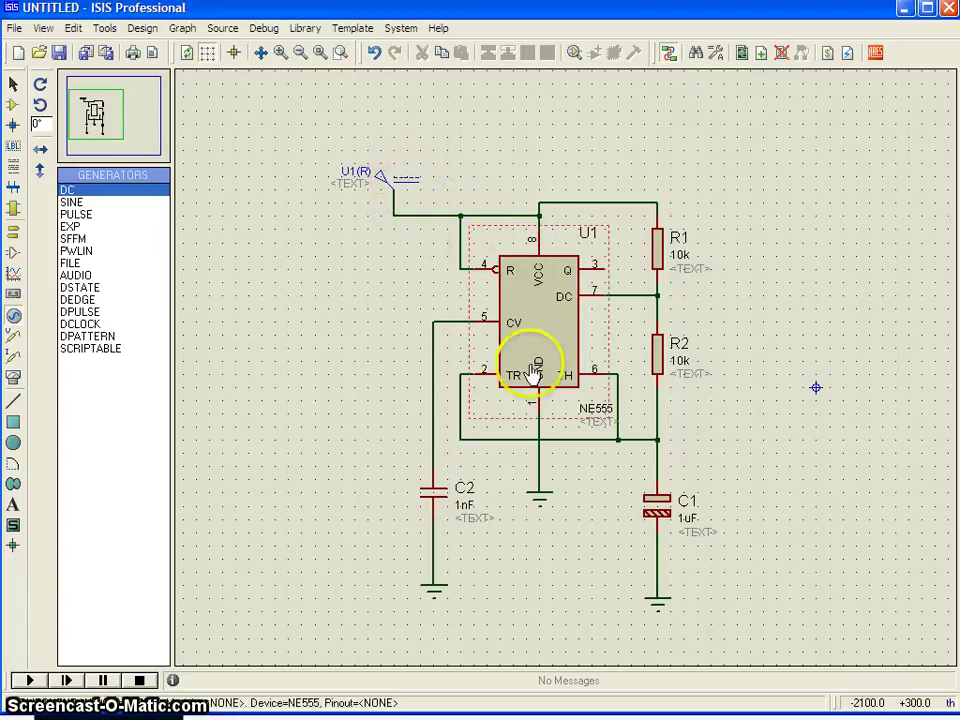
Set the DC generator's voltage to 12 V.
right_click(396, 176)
click(396, 180)
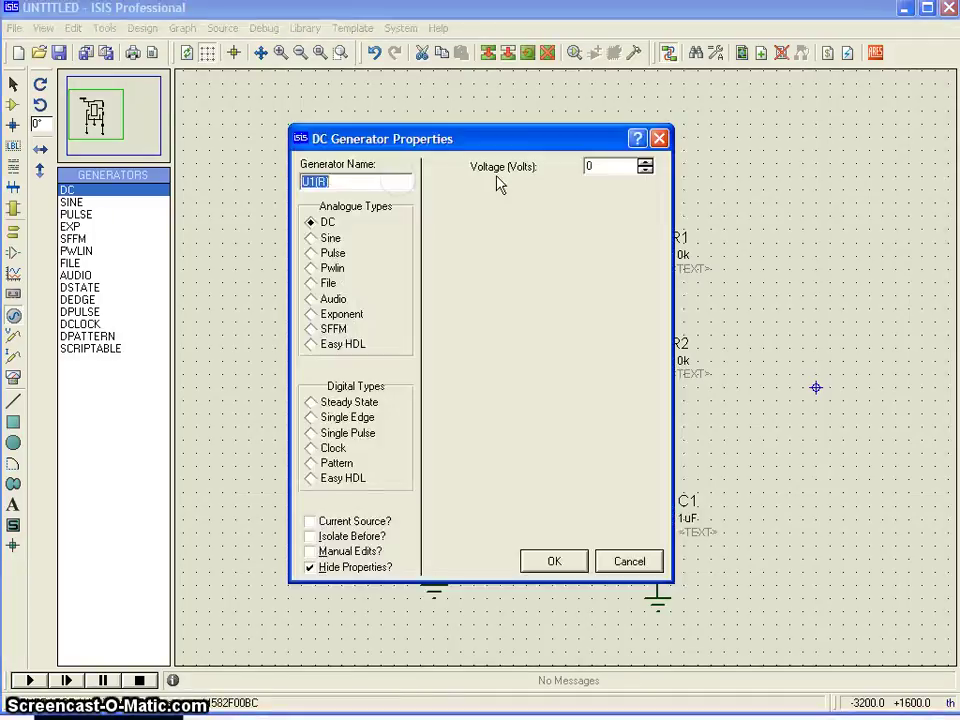
double_click(594, 166)
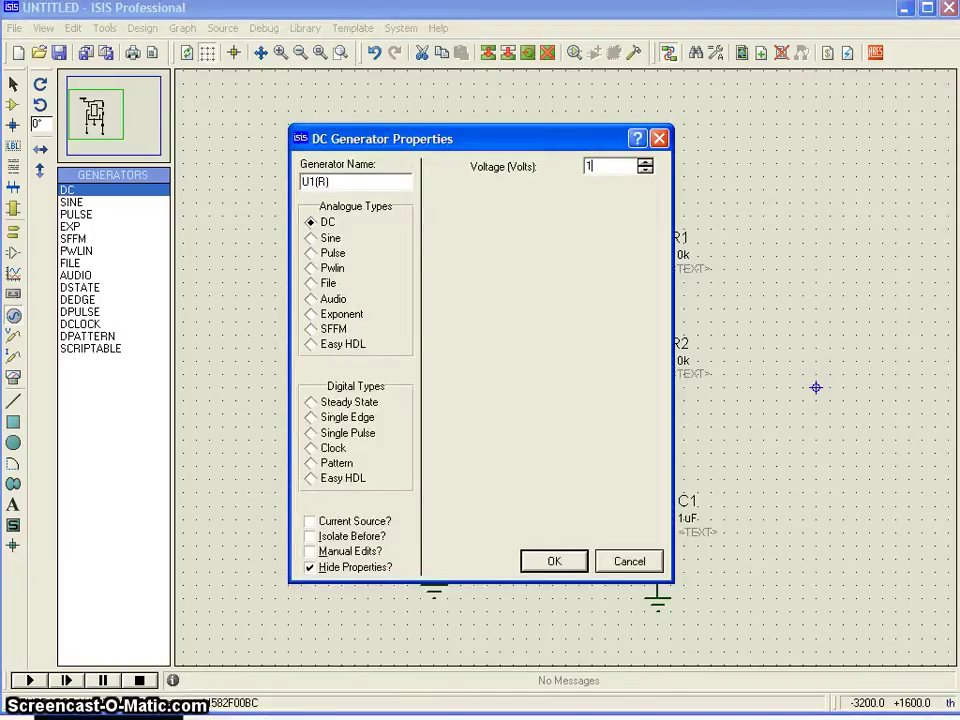
text(12)
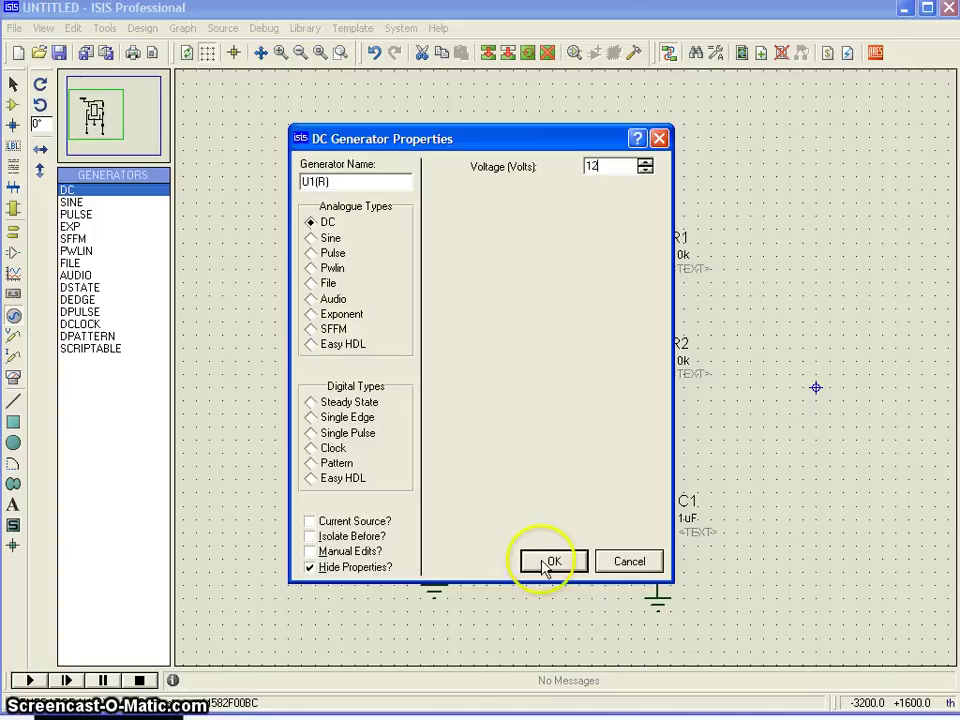
click(545, 561)
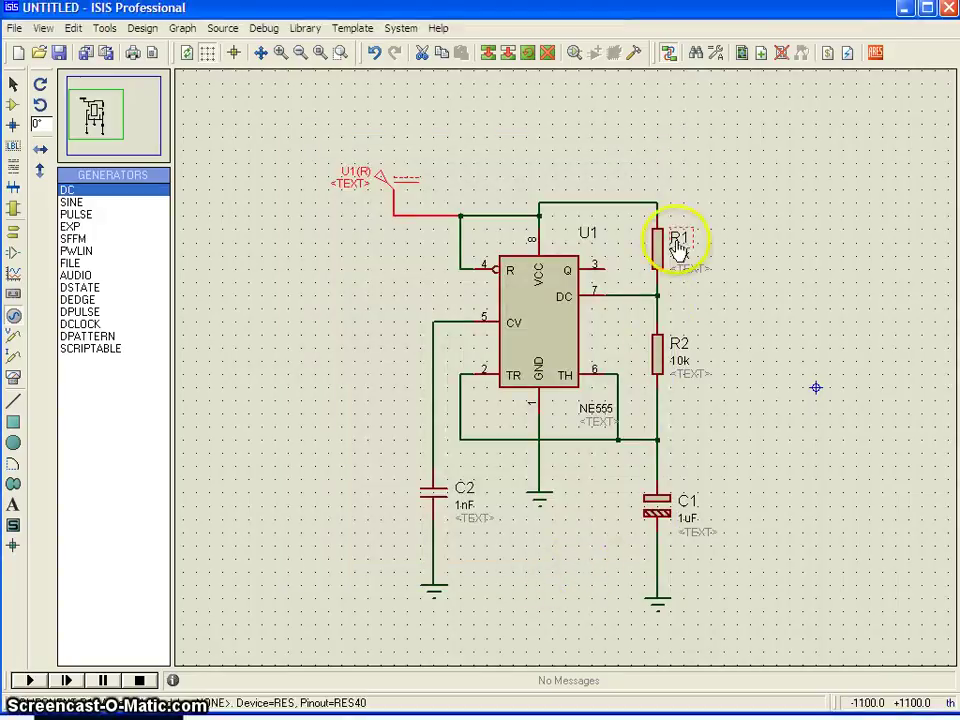
Change capacitor C1's capacitance to 47uF.
click(657, 515)
click(656, 513)
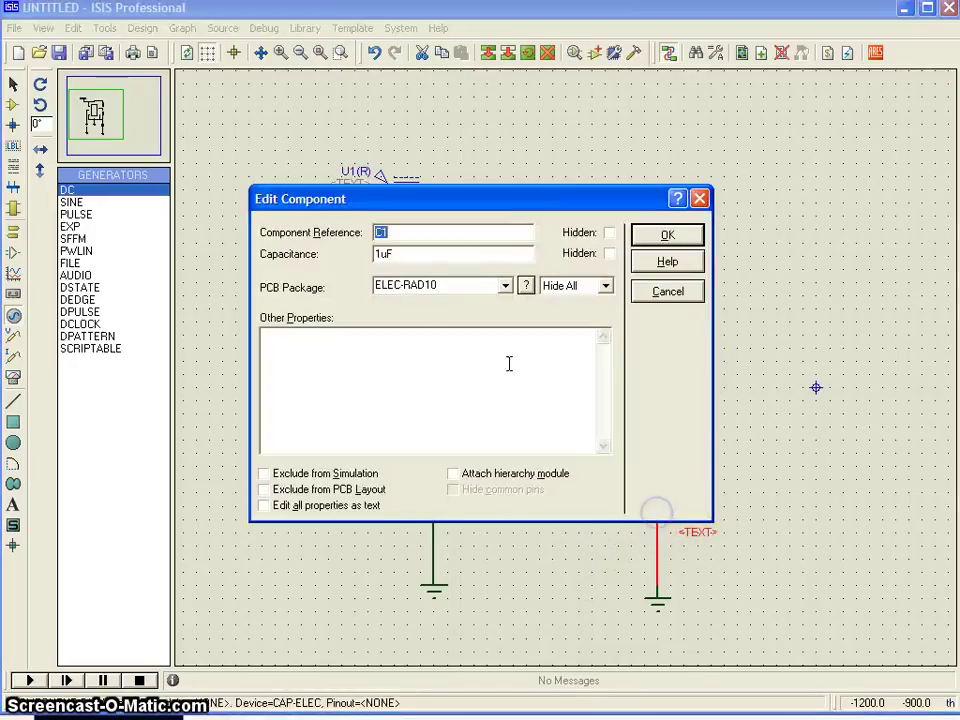
click(382, 253)
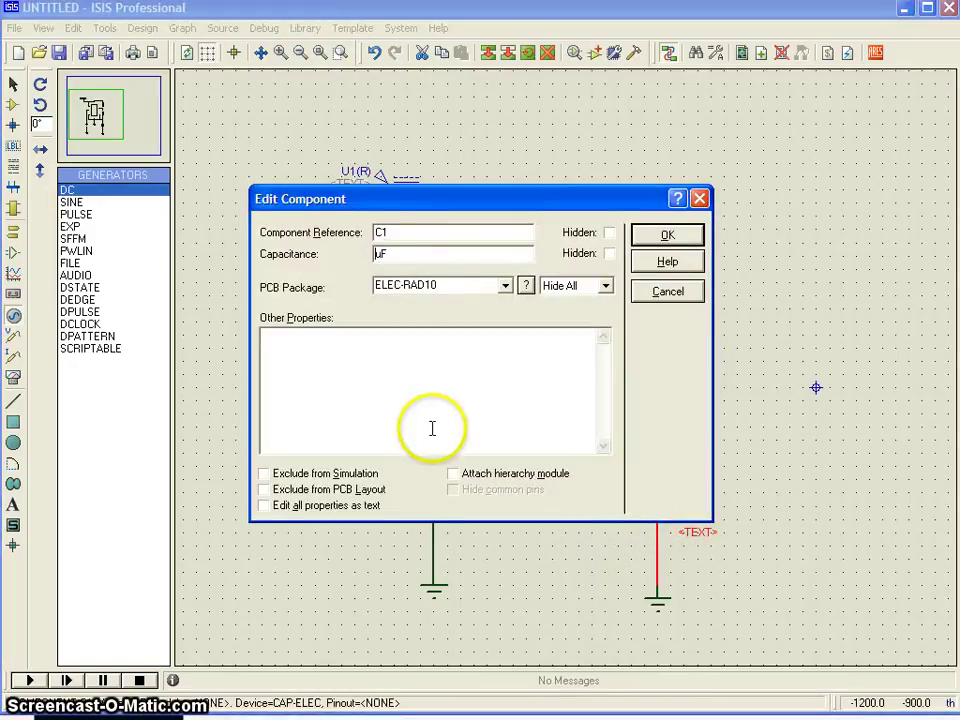
text(47)
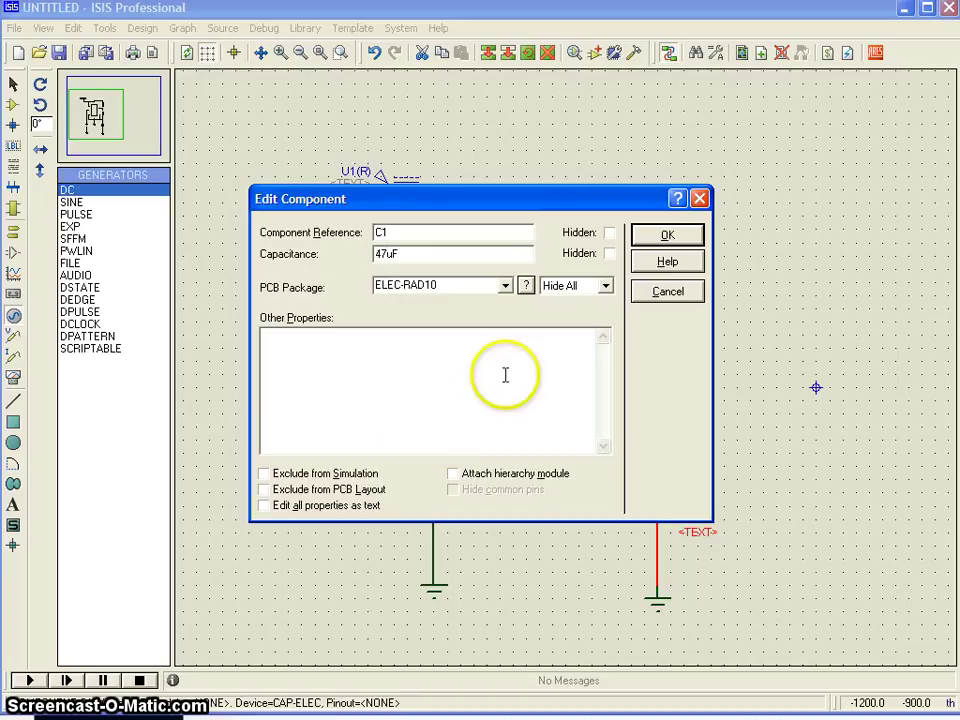
click(652, 235)
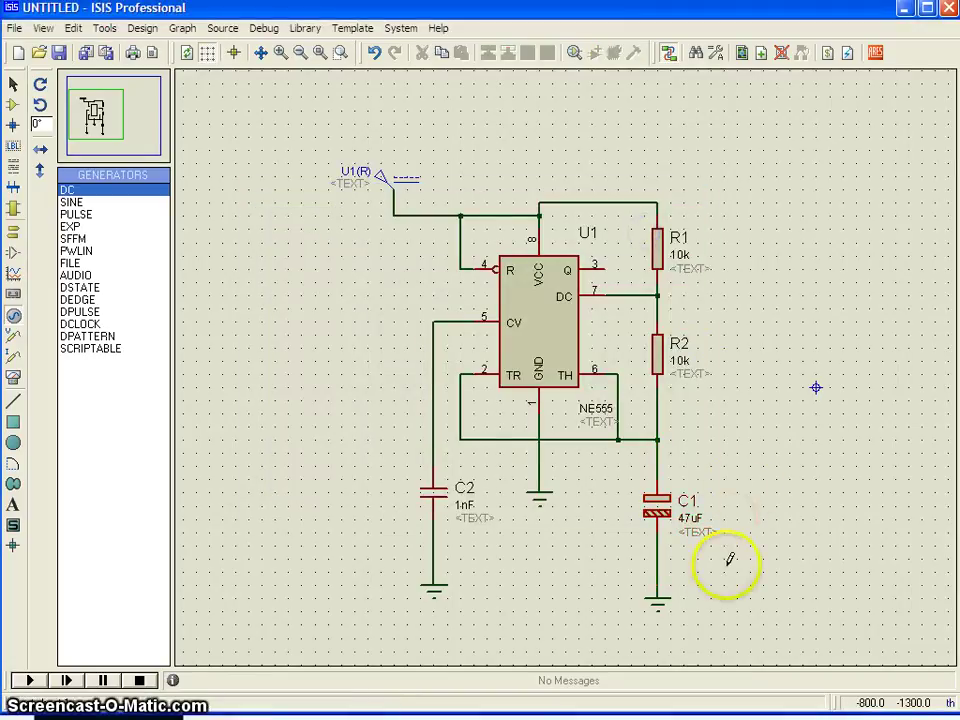
Reopen C1's properties to check the value, then close them without changes.
right_click(664, 523)
key(ctrl+e)
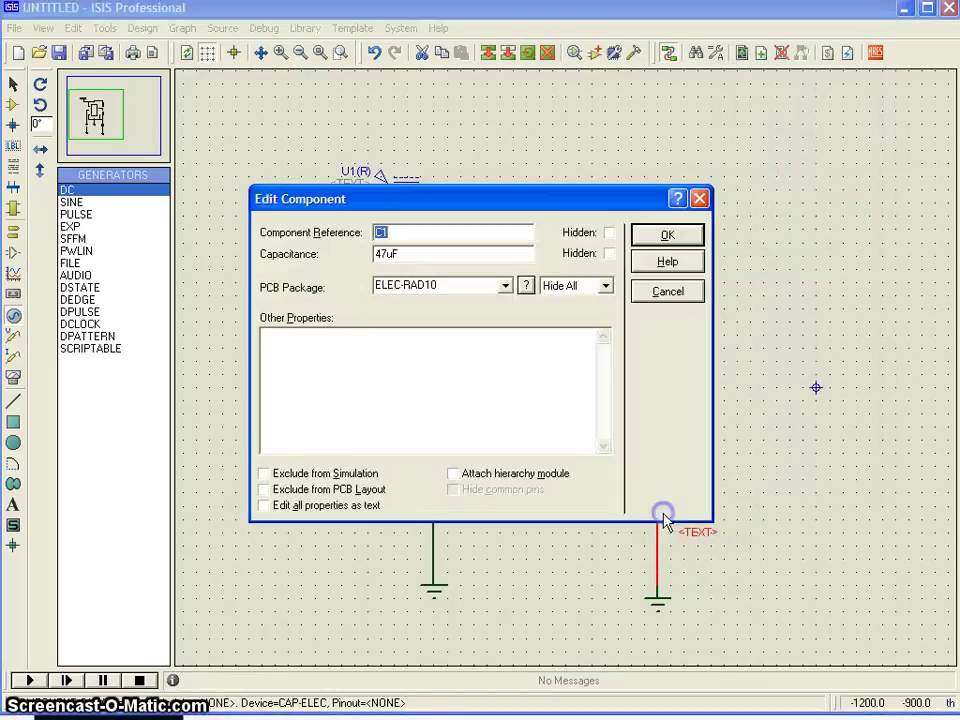
click(687, 234)
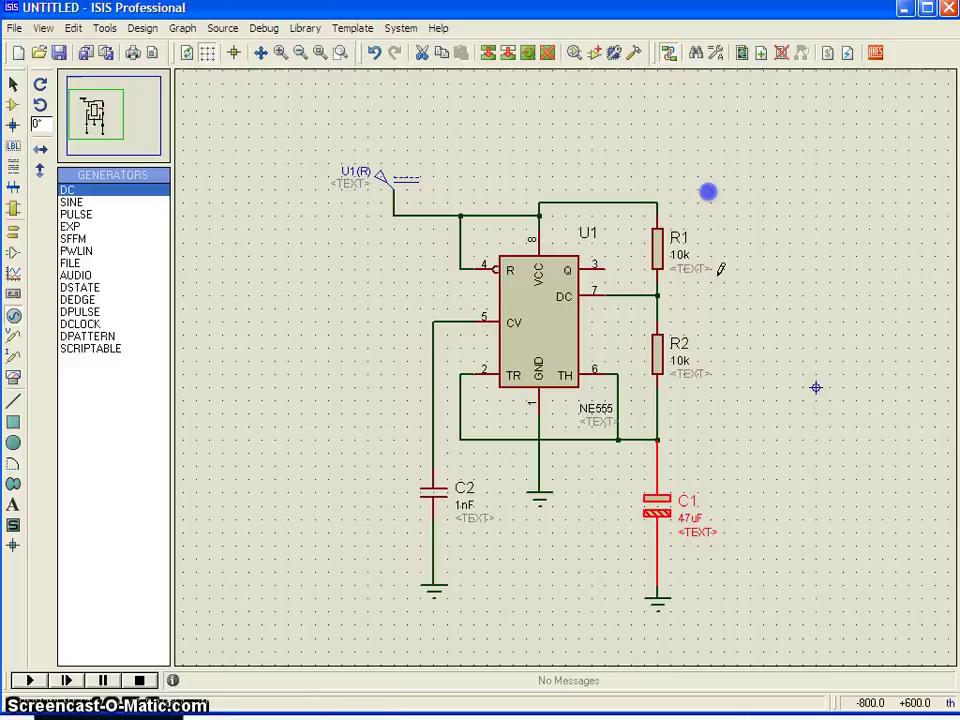
click(654, 514)
click(654, 514)
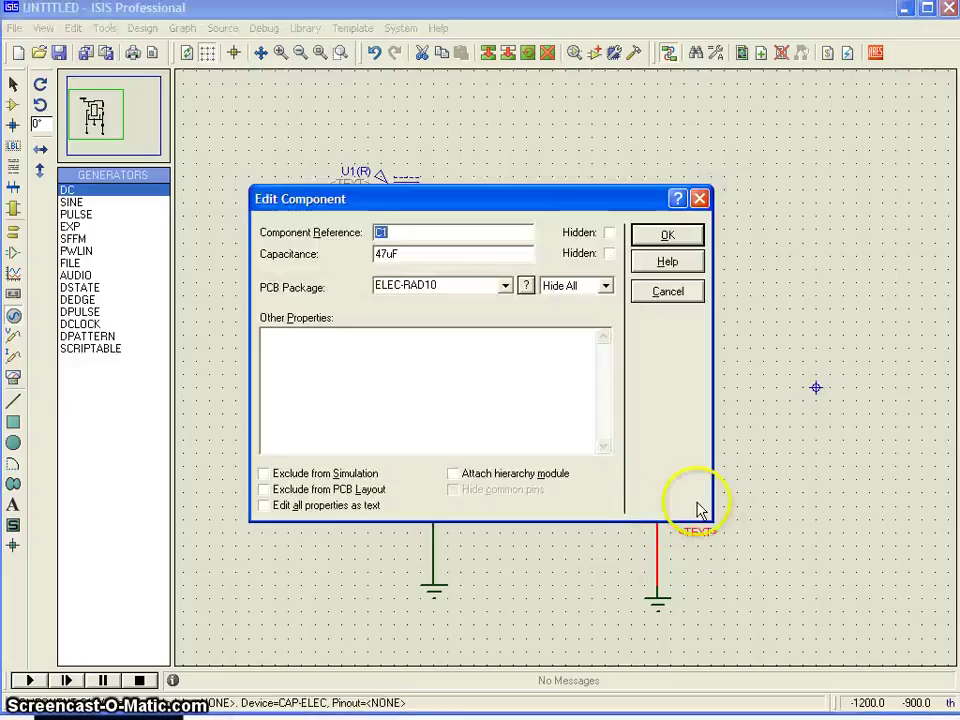
click(700, 198)
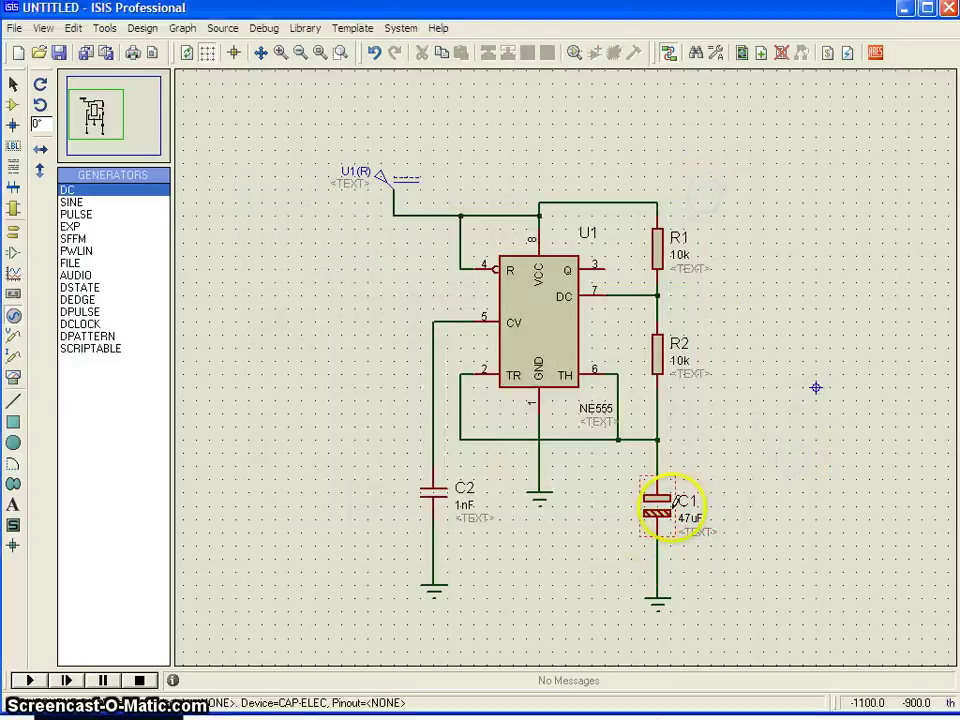
click(607, 513)
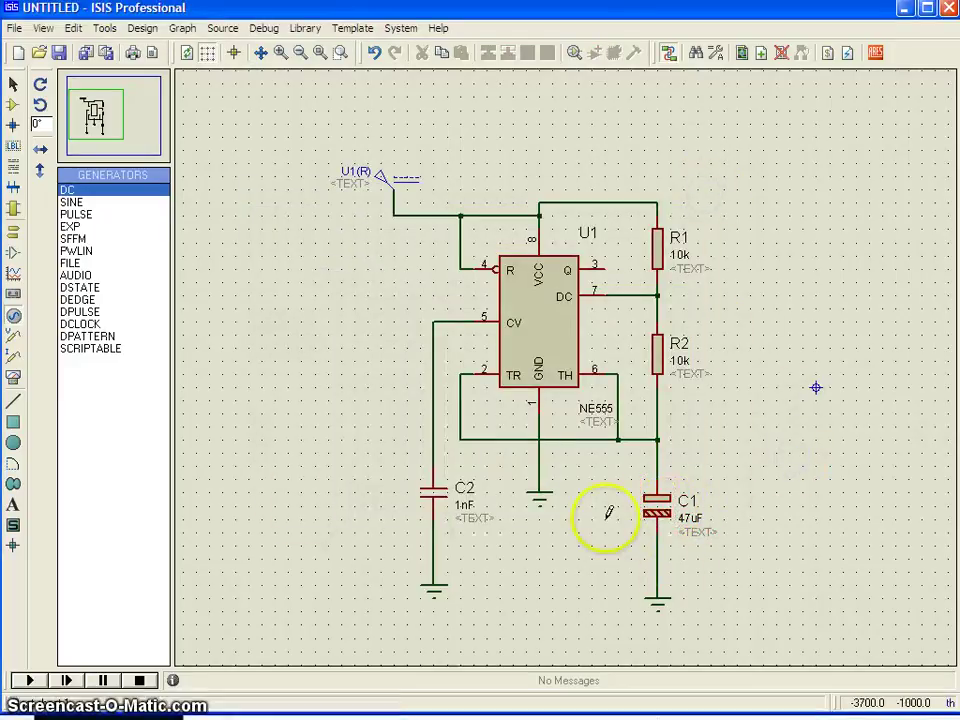
Set capacitor C2's capacitance to 10nF.
click(435, 496)
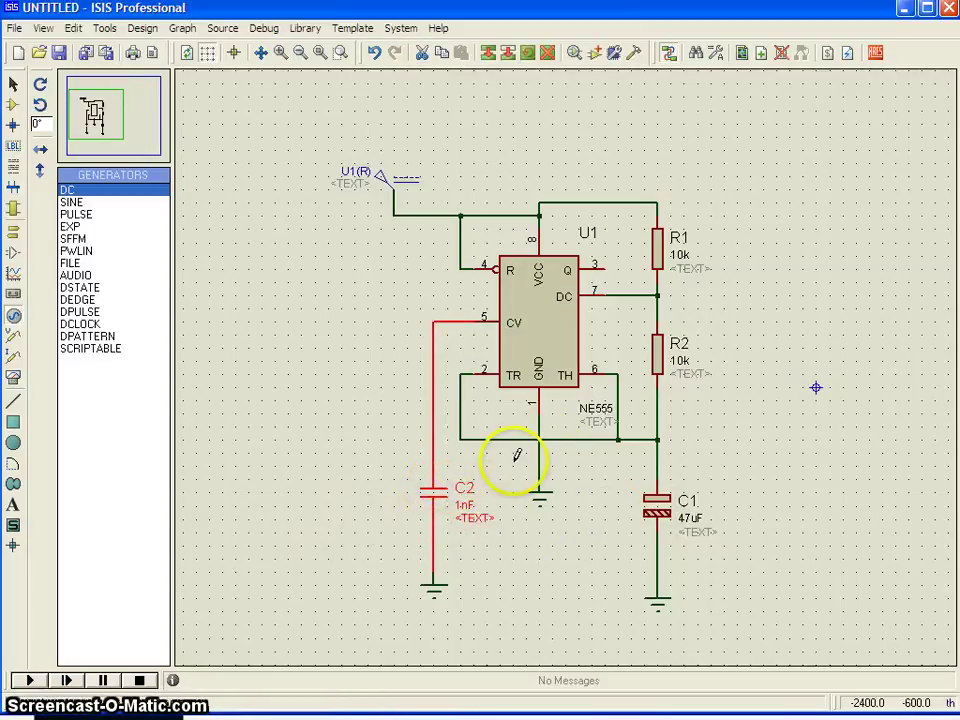
click(436, 499)
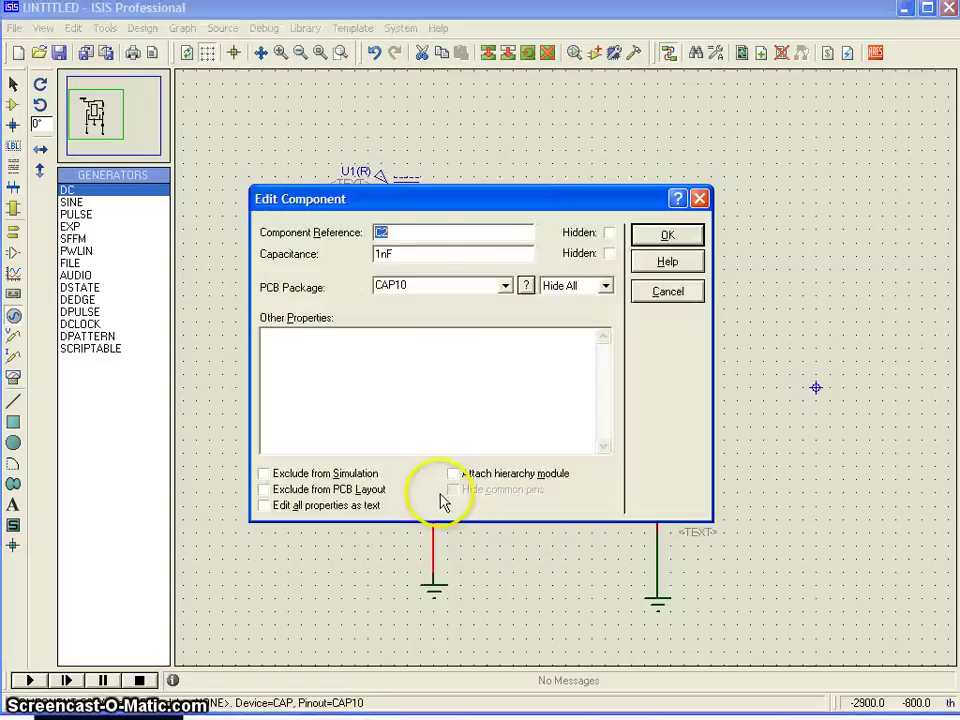
click(381, 252)
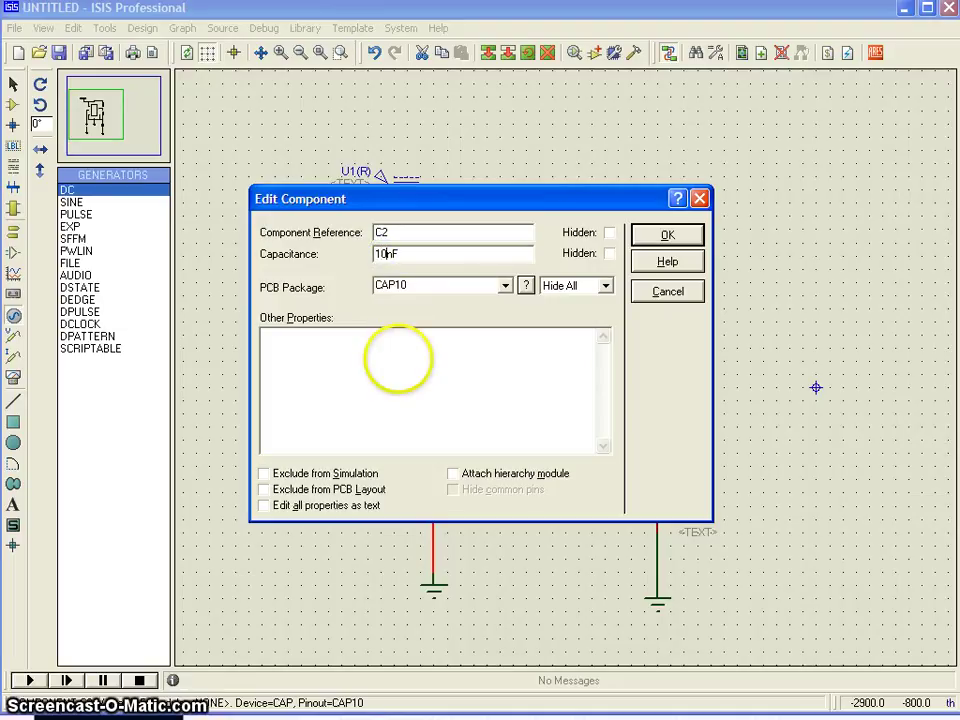
click(667, 234)
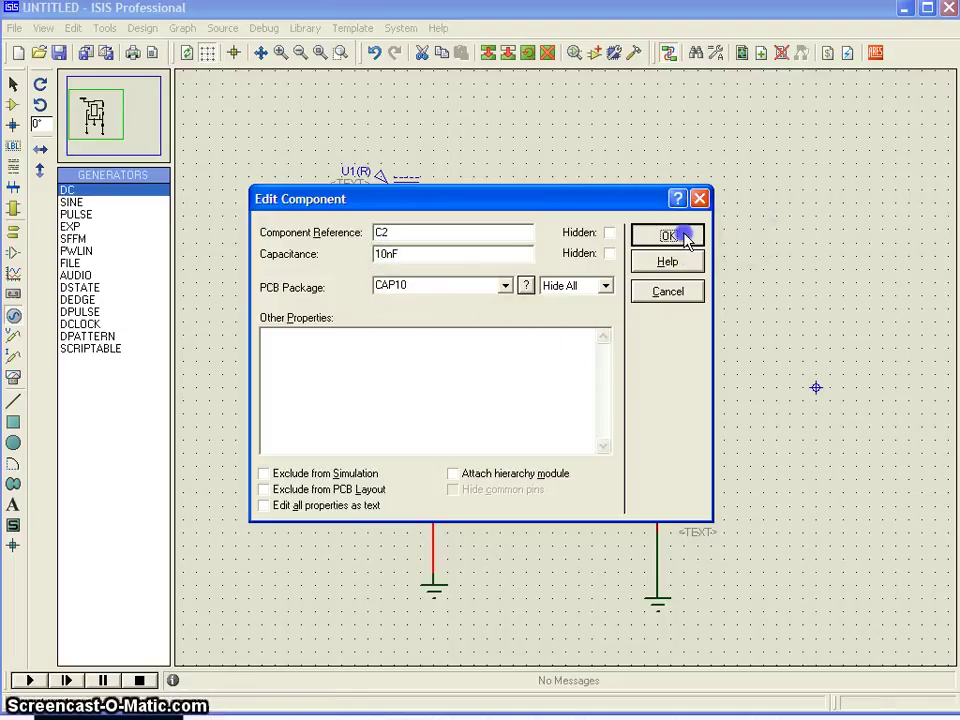
click(797, 418)
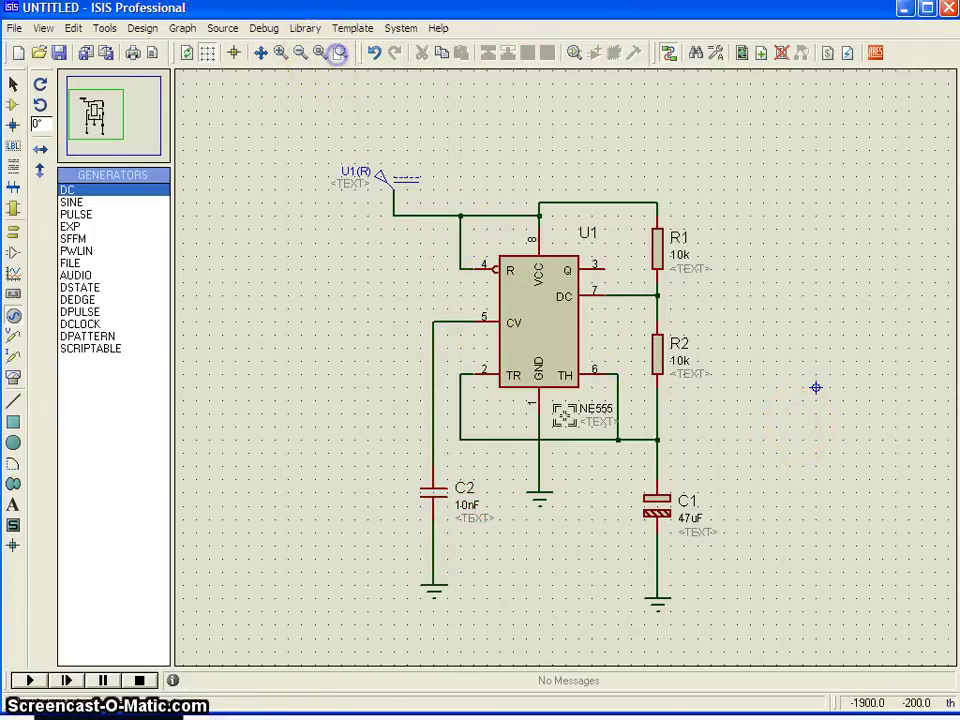
Save the design as Demo2 in the ProtDemo folder on the Desktop.
click(339, 52)
mouse_move(288, 124)
mouse_down()
mouse_move(317, 186)
mouse_move(318, 173)
mouse_up()
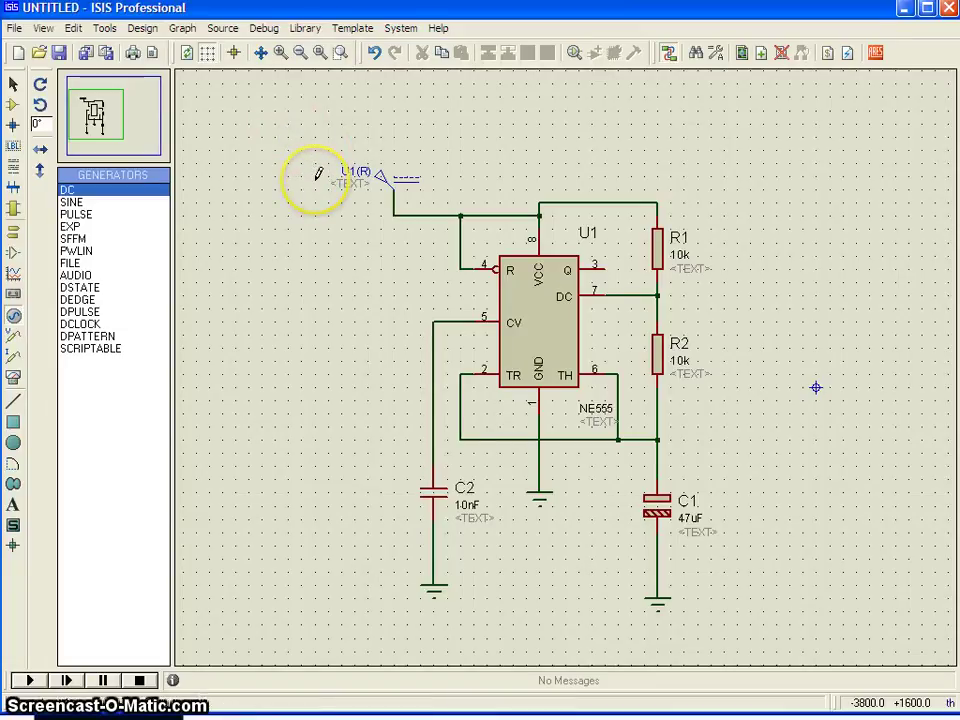
click(13, 29)
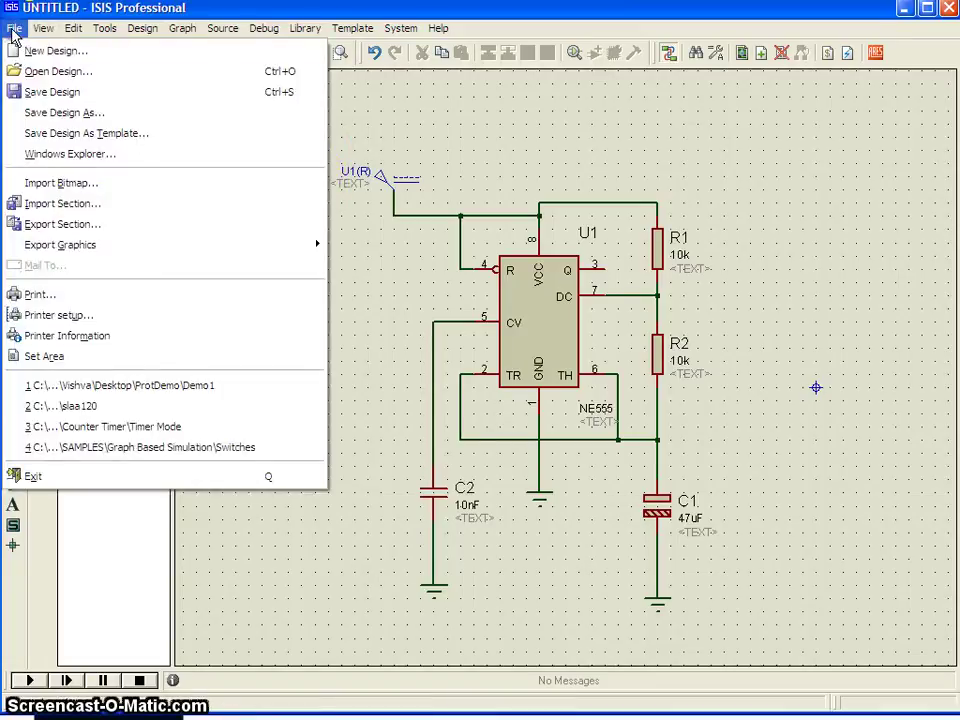
click(60, 113)
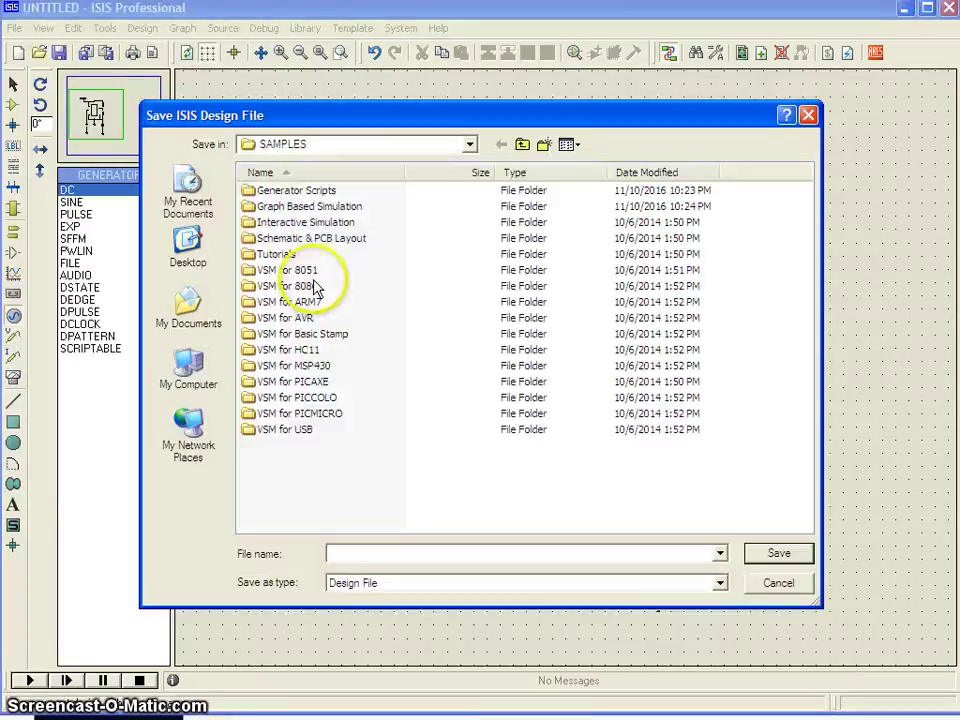
click(191, 258)
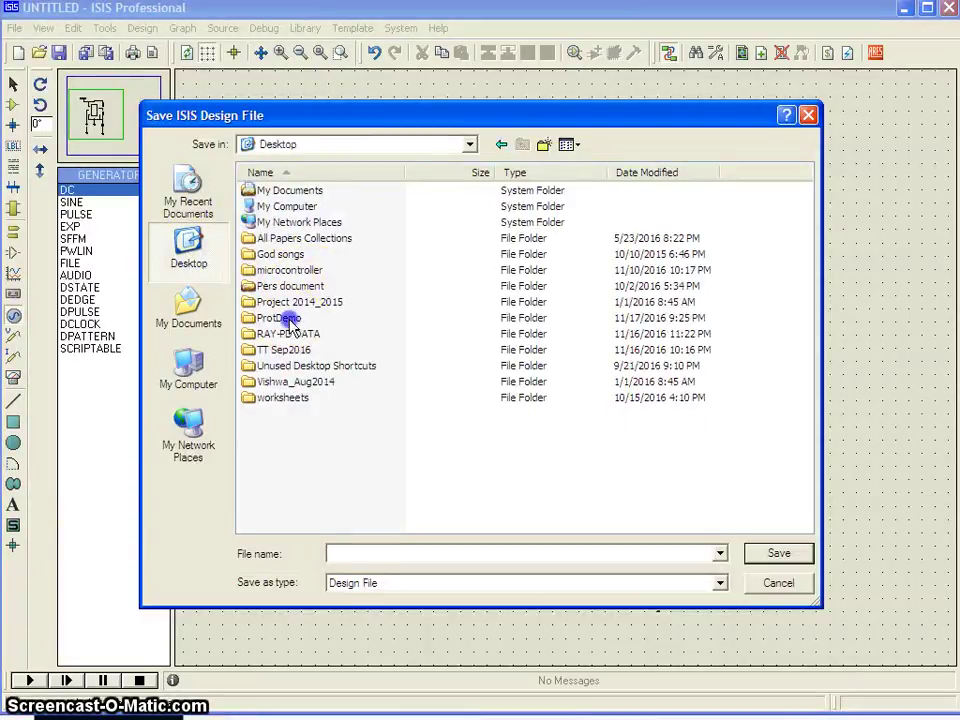
double_click(280, 318)
click(361, 548)
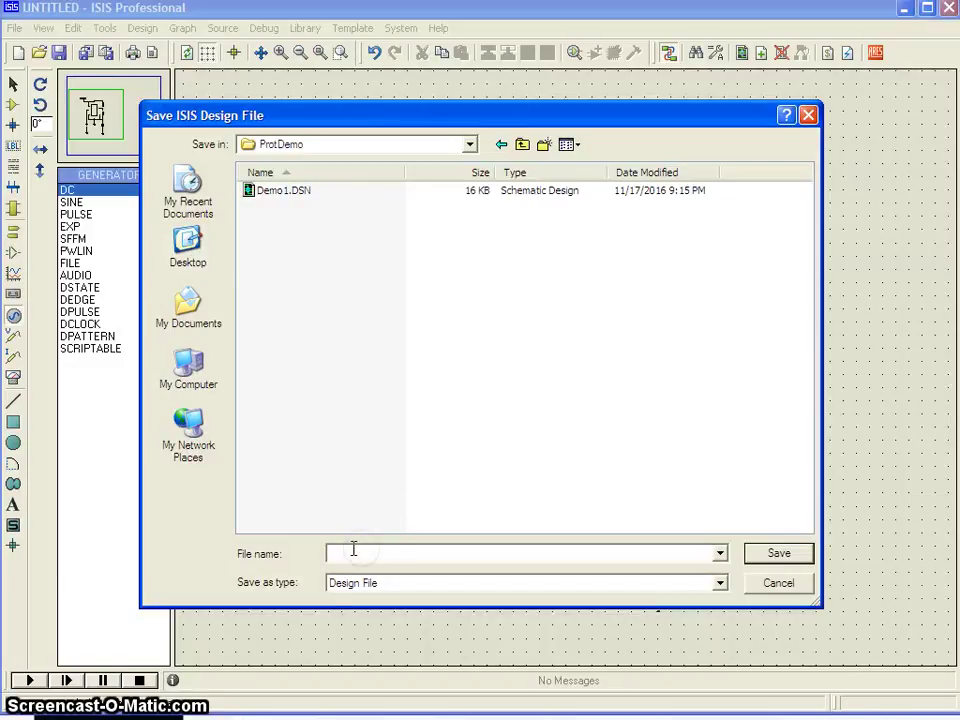
text(Demo)
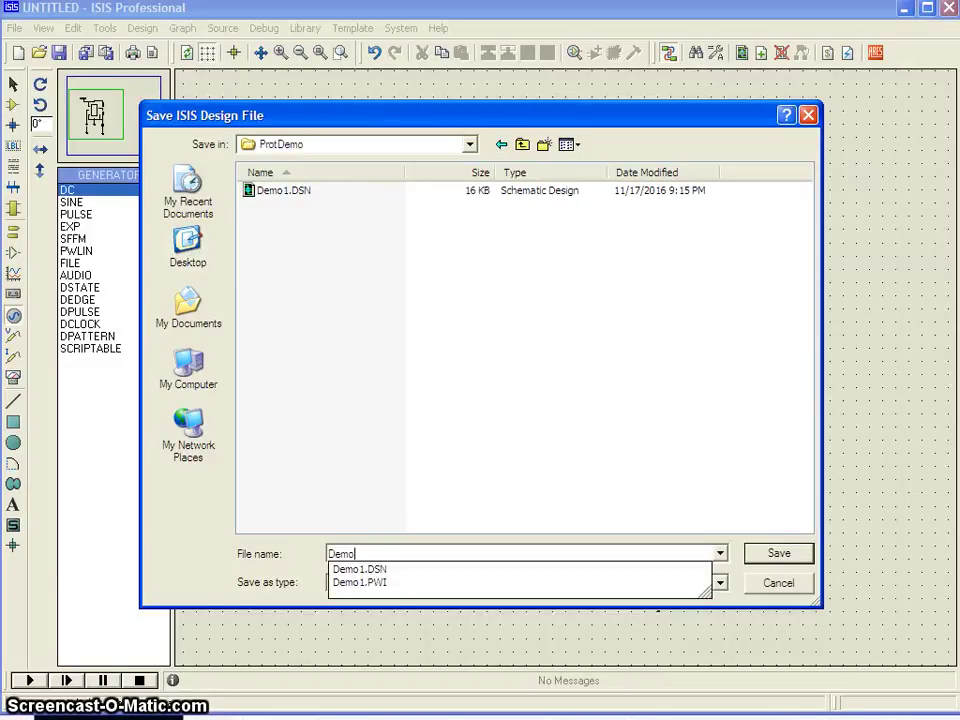
text(2)
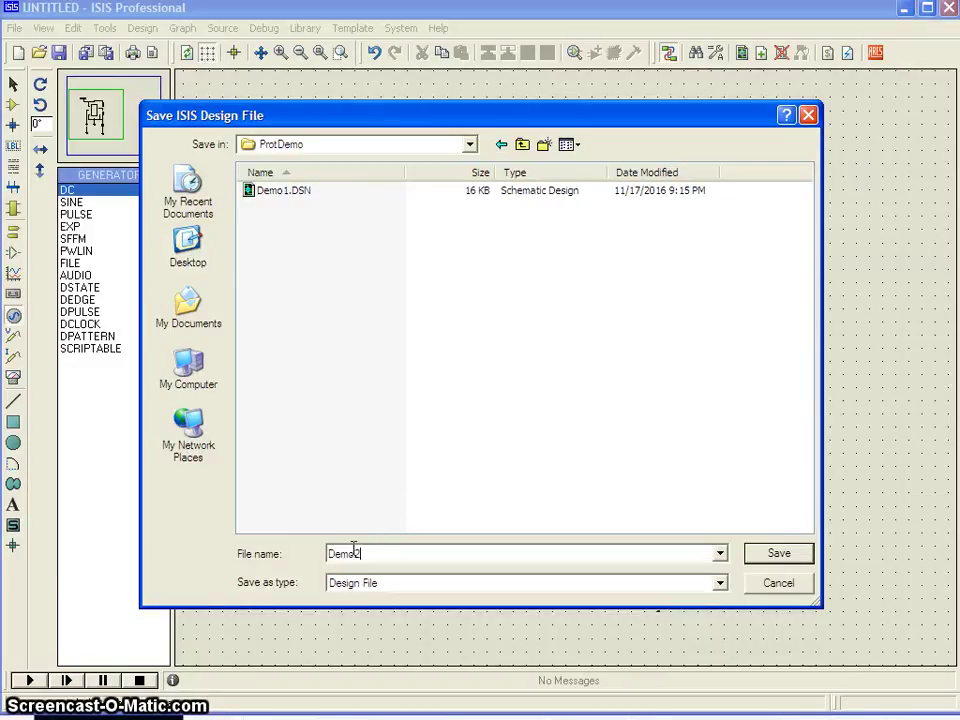
click(806, 556)
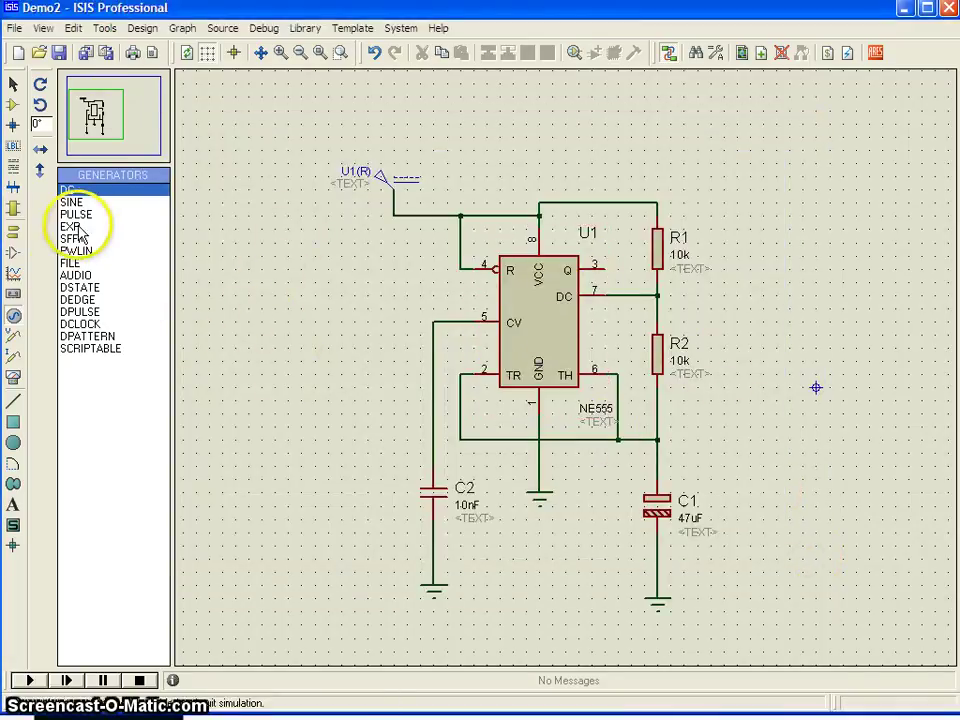
Place resistor R3 right of R1 and red LED D1 below it.
click(13, 104)
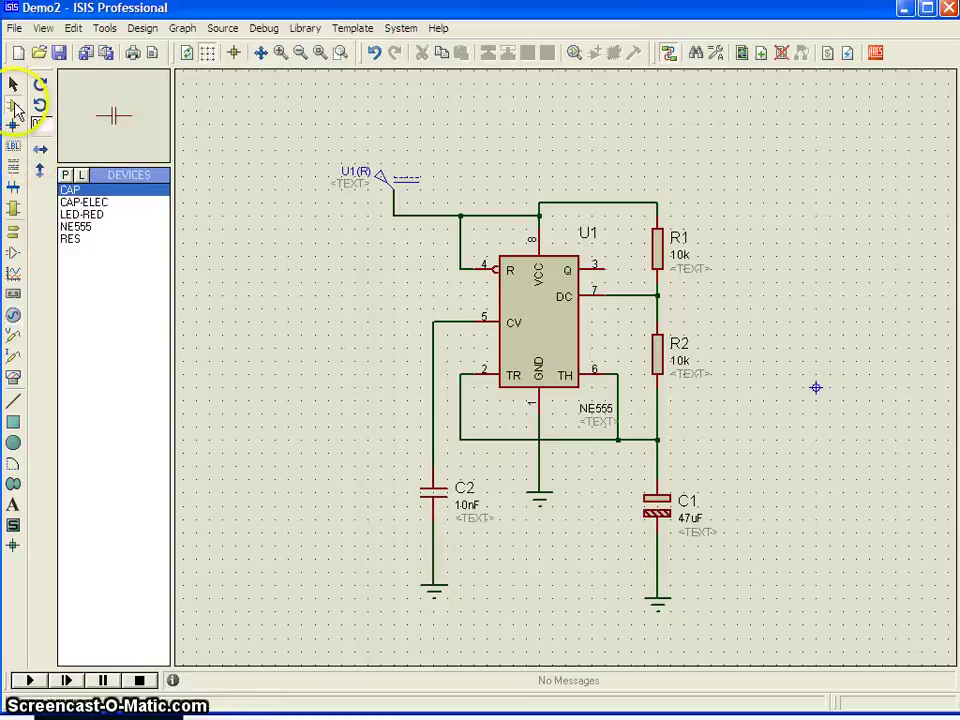
click(80, 238)
click(720, 268)
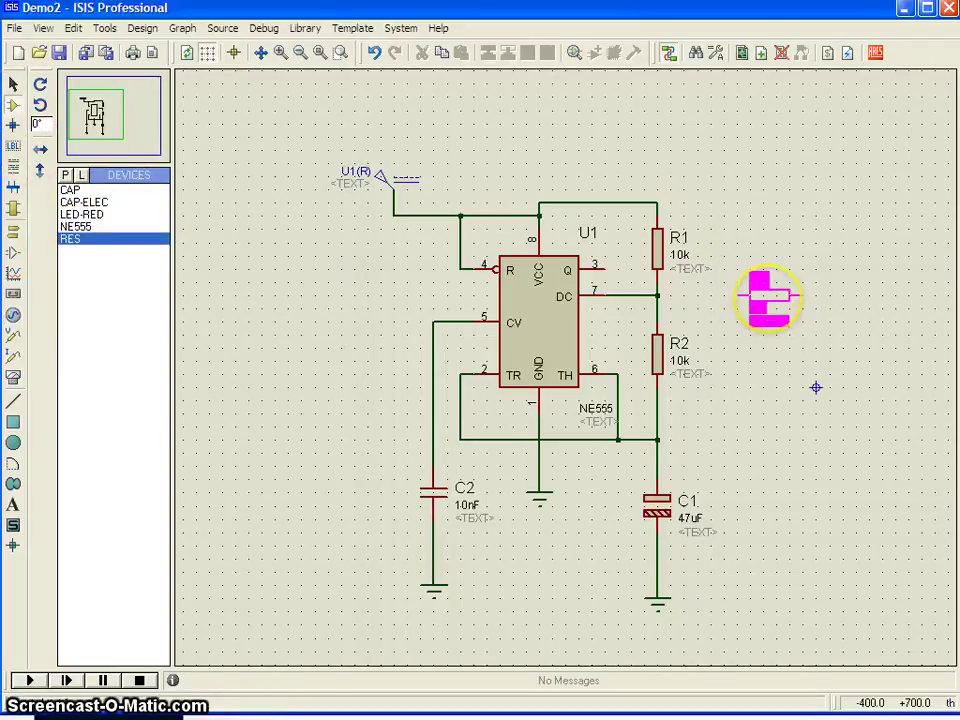
click(766, 296)
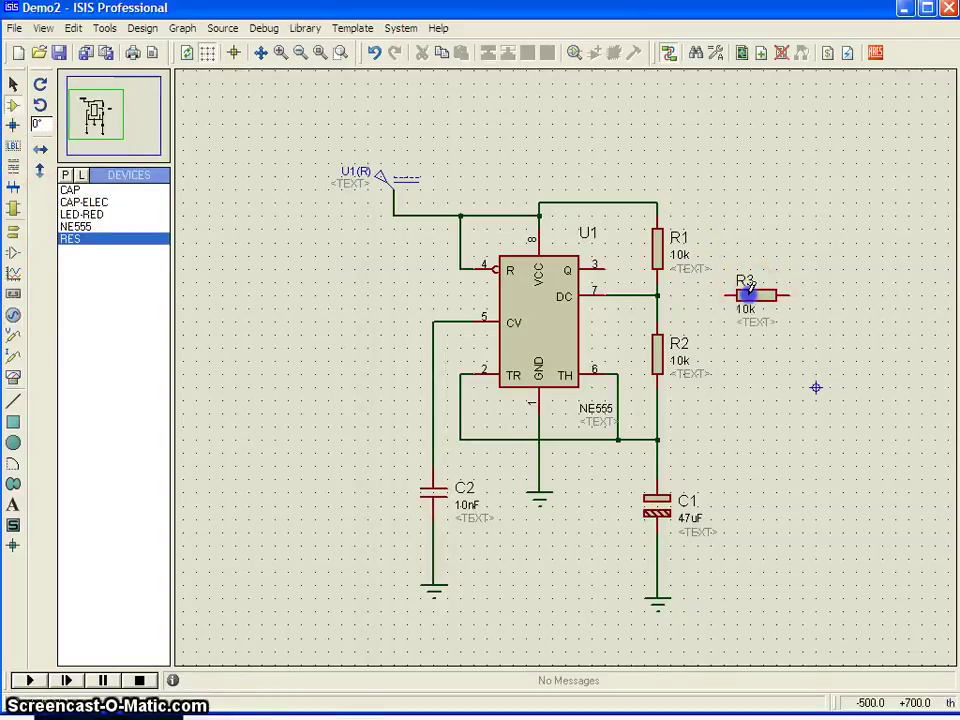
click(80, 214)
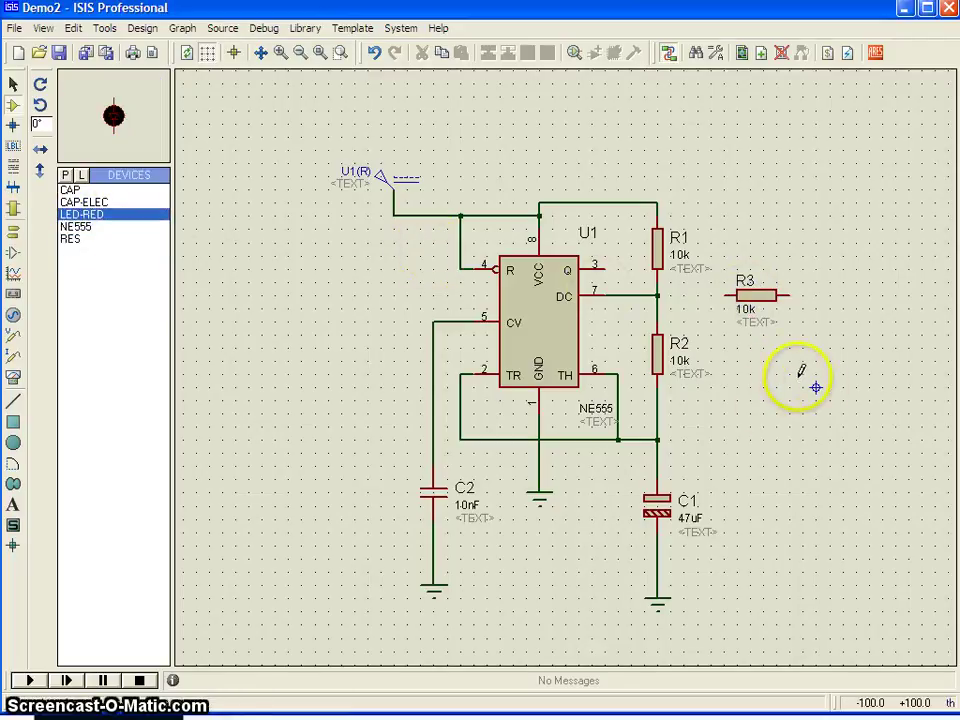
click(816, 387)
click(816, 387)
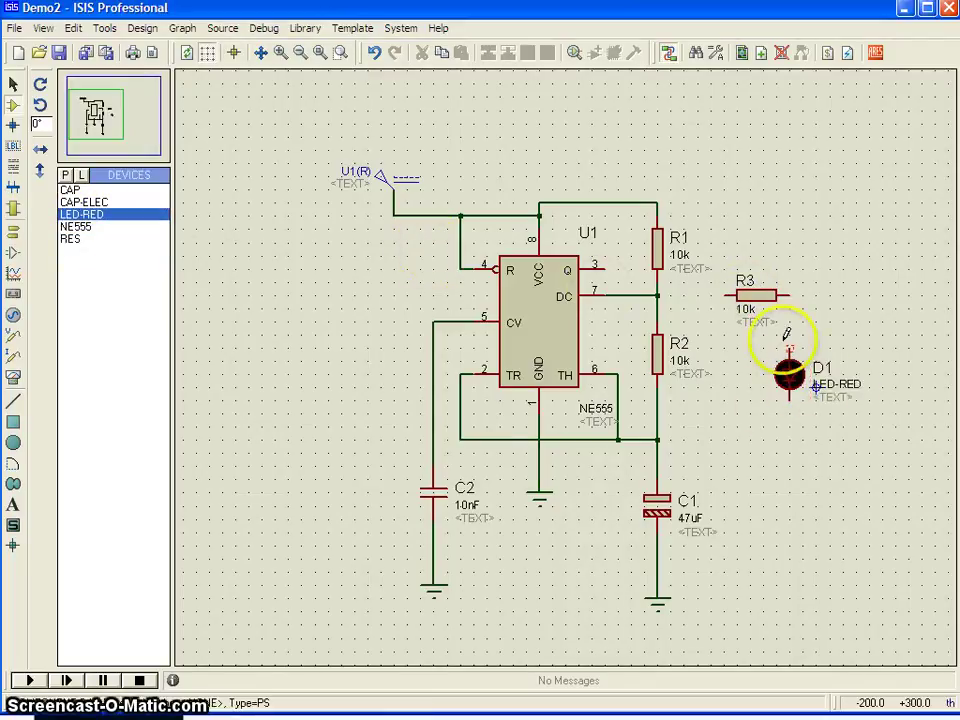
Wire U1 pin 3 to R3, R3 to D1, and D1 to C1's lower pin.
click(726, 291)
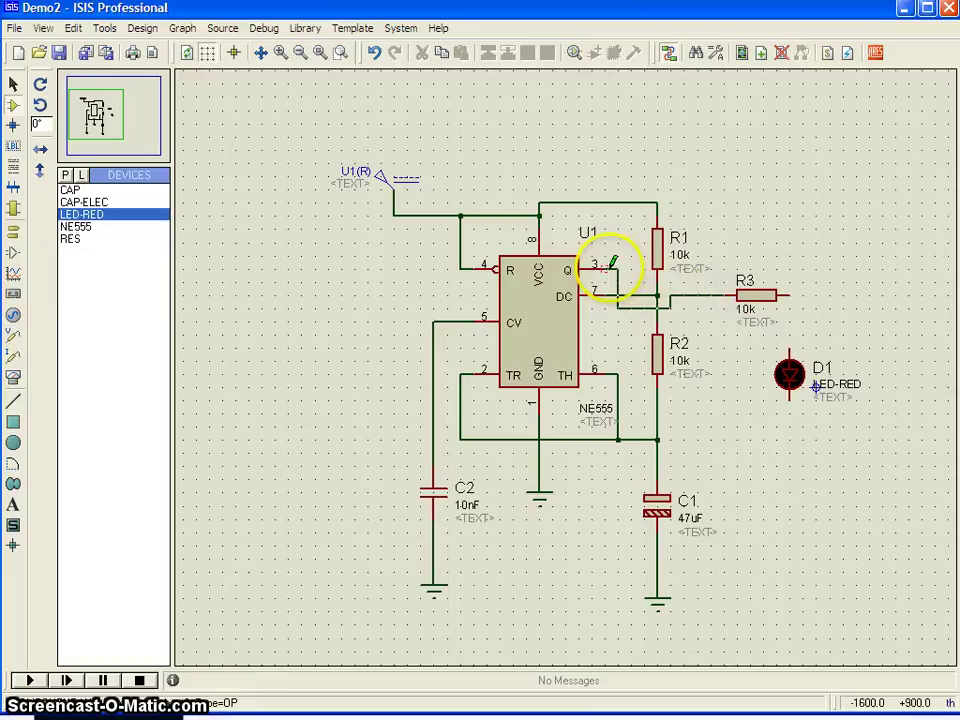
click(607, 273)
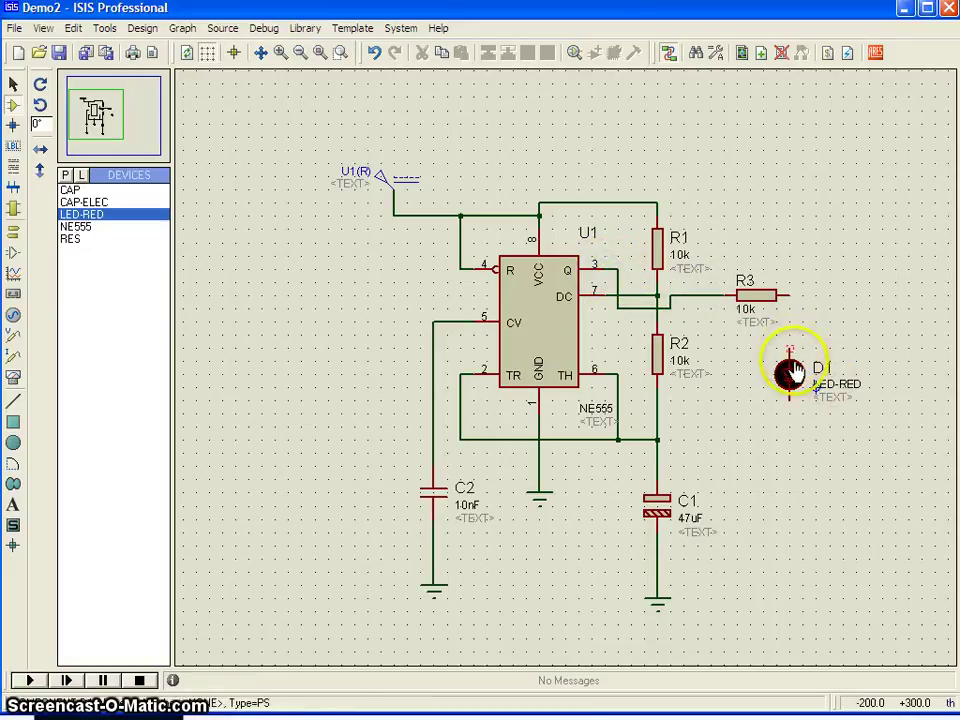
right_click(790, 370)
click(568, 377)
click(815, 370)
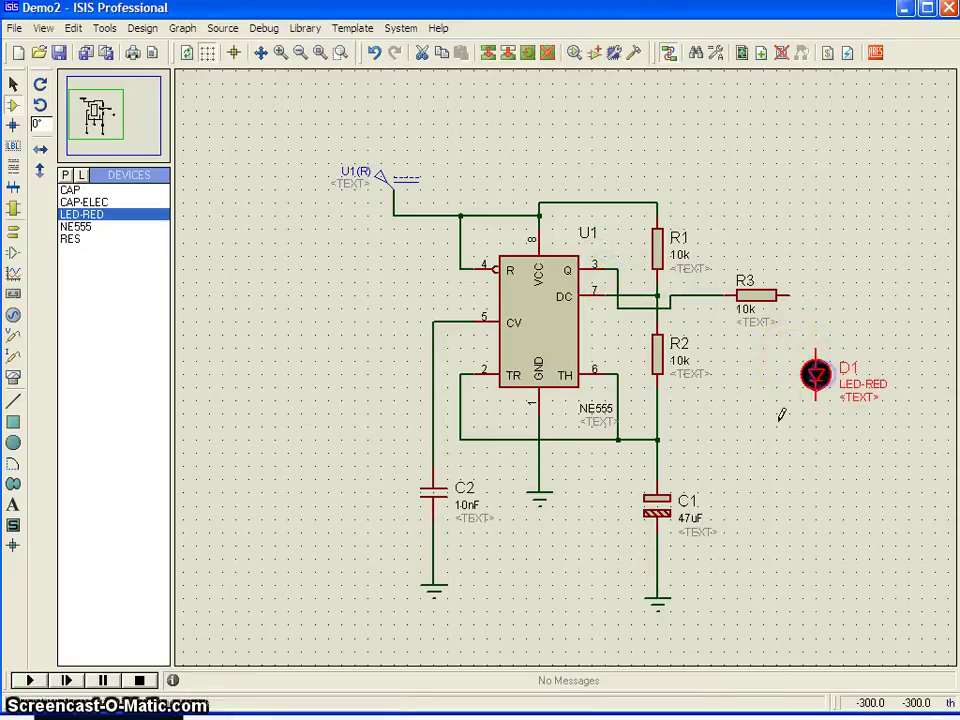
click(816, 333)
click(789, 295)
click(816, 390)
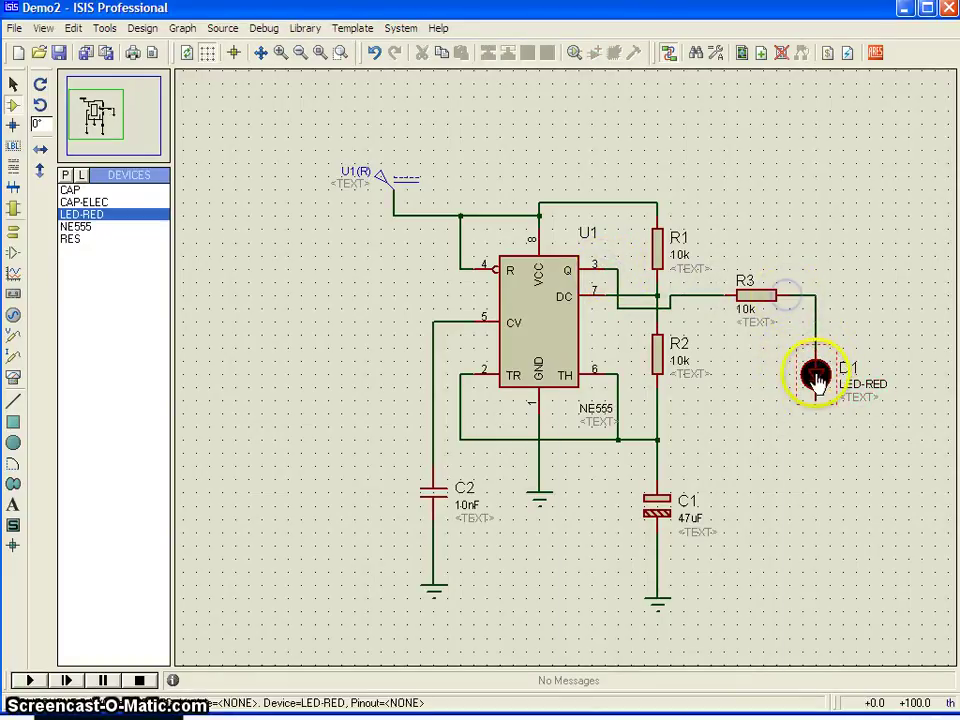
click(660, 558)
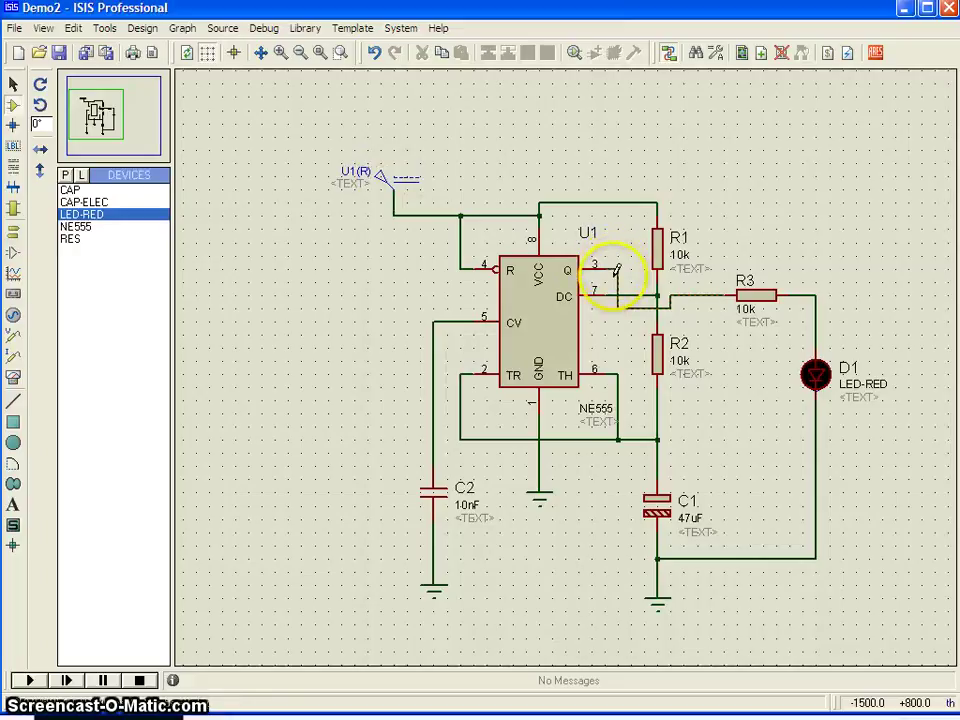
Set resistor R3's resistance to 1k.
right_click(750, 305)
click(750, 305)
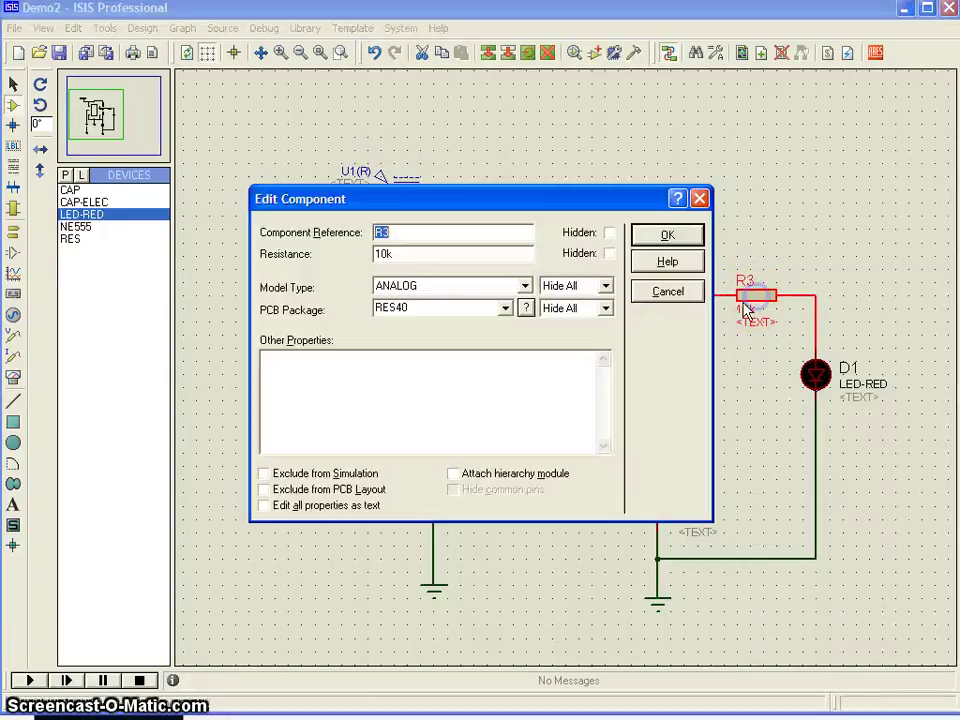
click(386, 256)
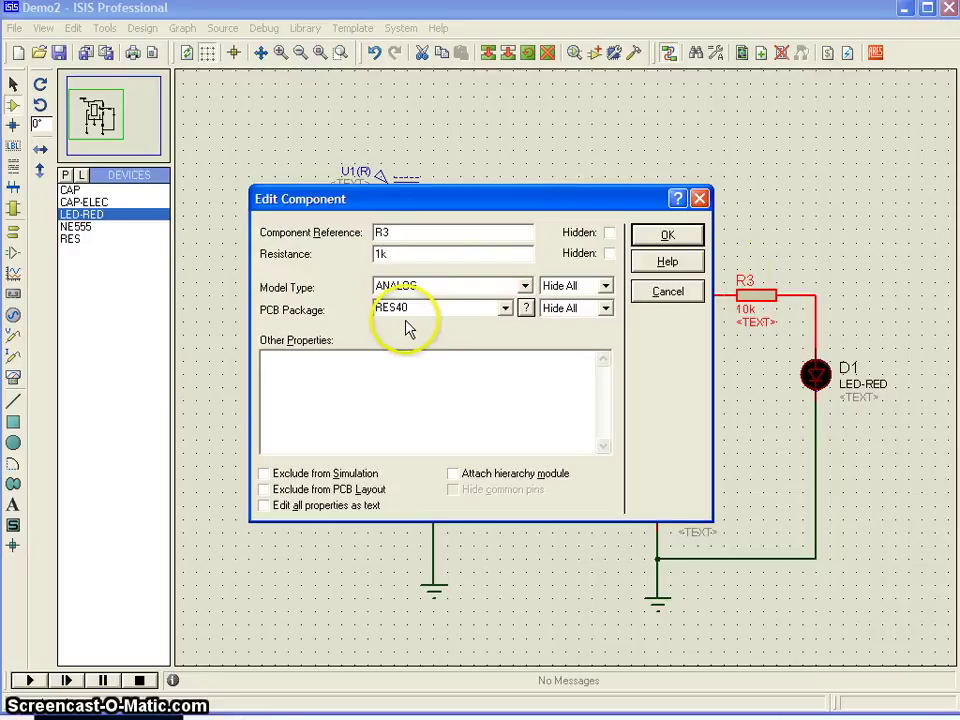
click(690, 238)
click(280, 541)
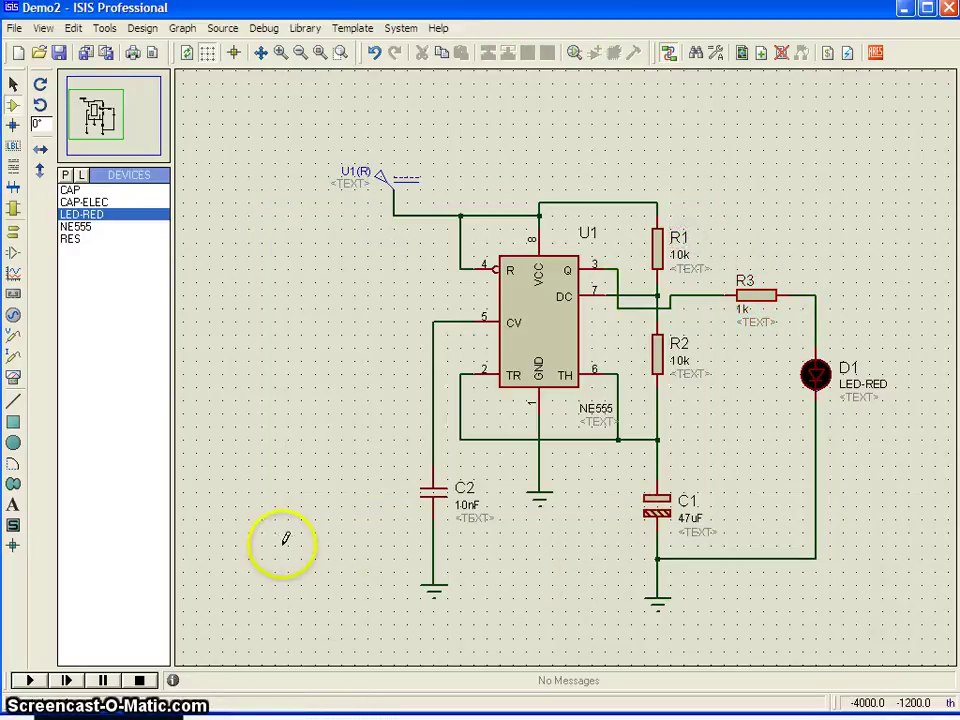
Save the design and run the simulation, zooming in on R3 and LED D1.
click(57, 52)
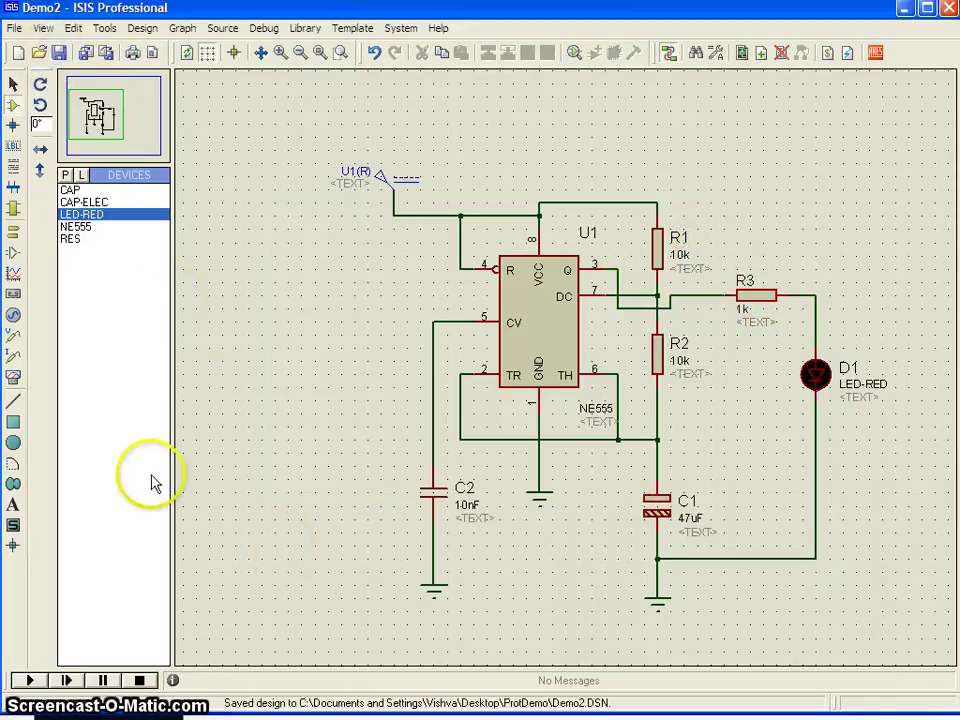
click(30, 680)
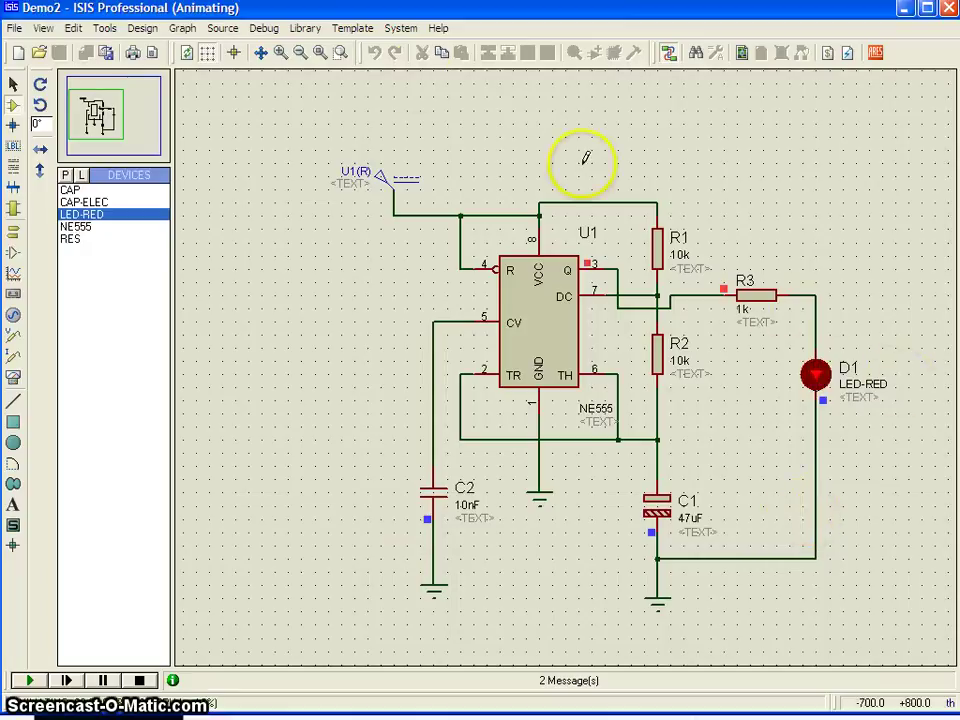
click(340, 57)
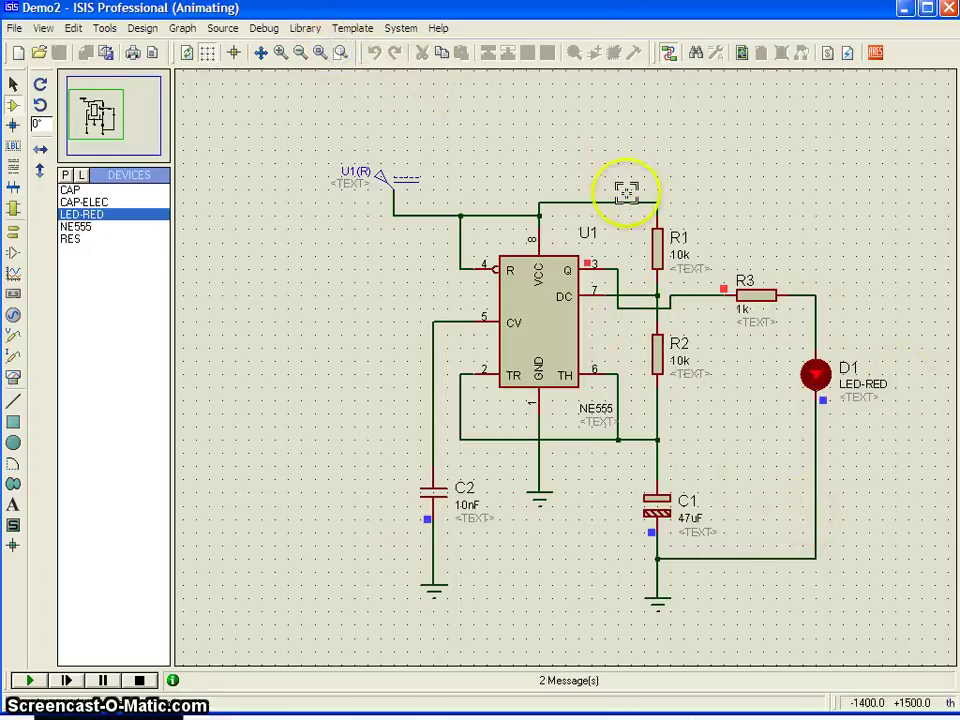
drag(671, 152, 894, 467)
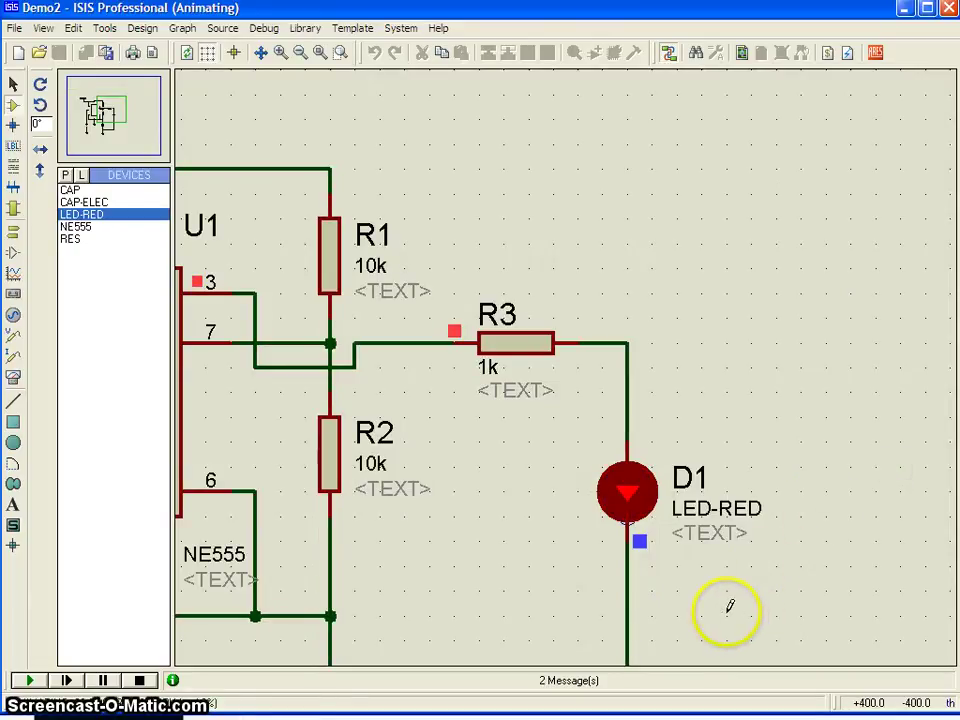
scroll(512, 499, down, 2)
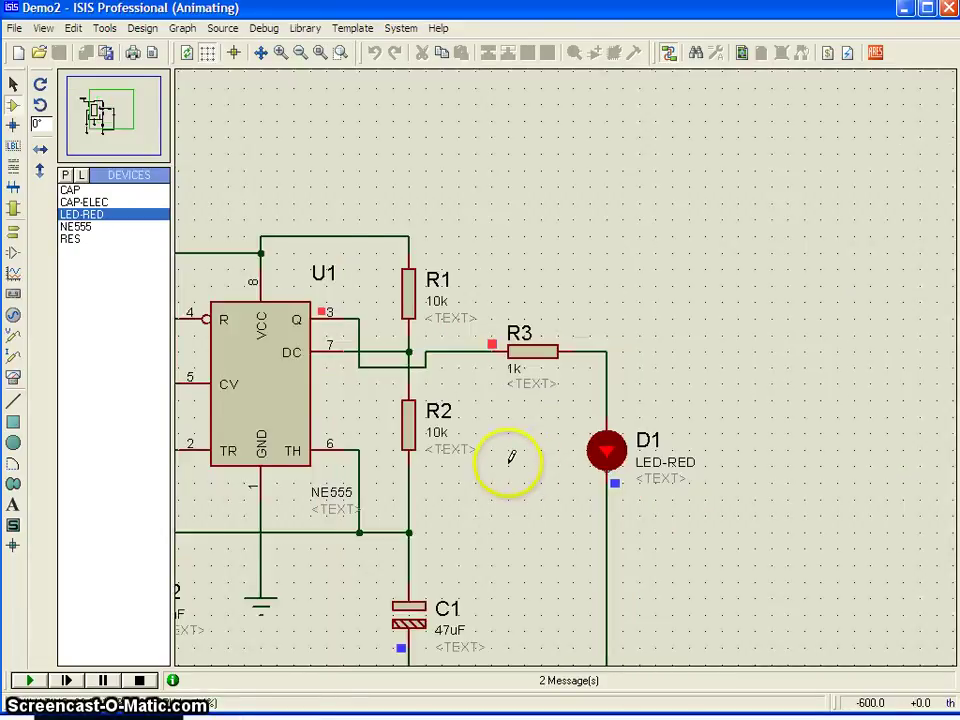
Stop the simulation, then set the calculator's Capacitor to 1 and Resistance 2 to 10.
click(140, 679)
key(alt+Tab)
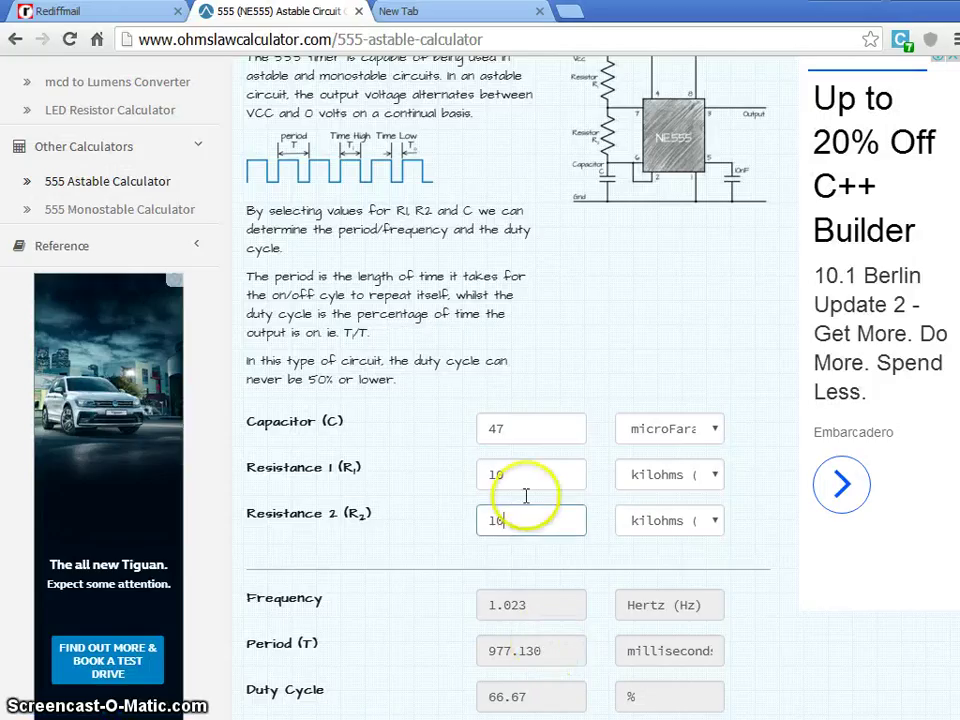
click(512, 428)
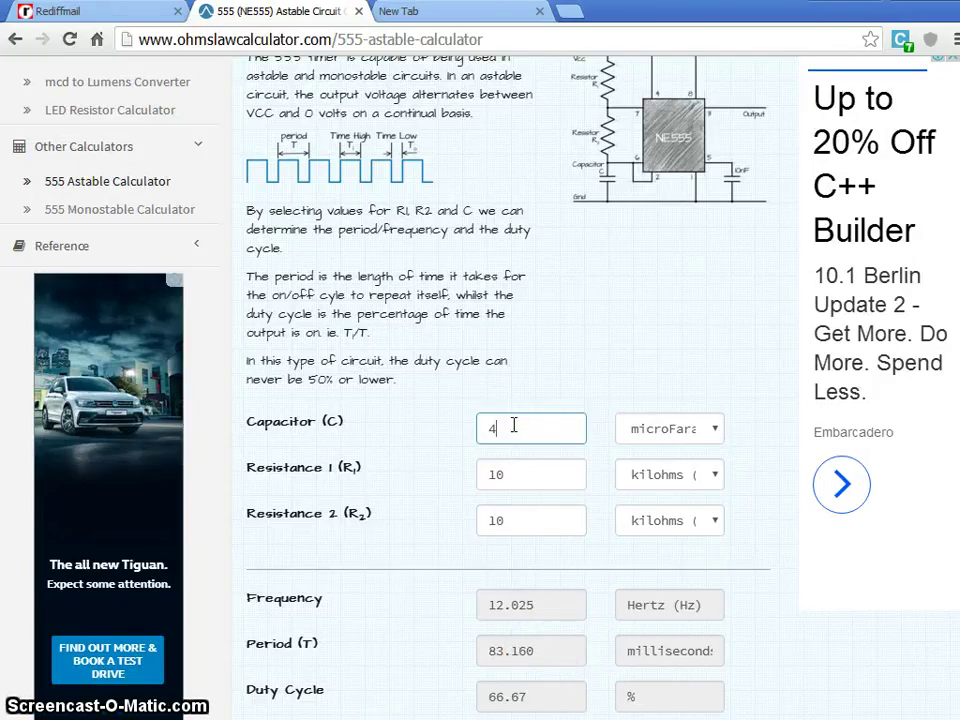
text(1)
double_click(523, 517)
text(10)
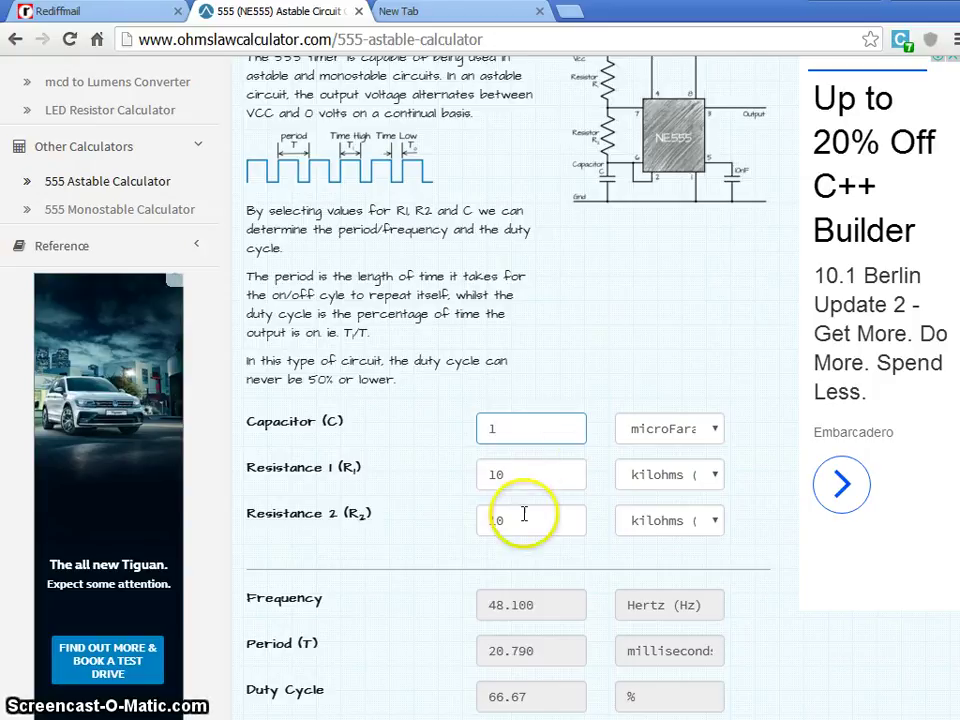
click(542, 607)
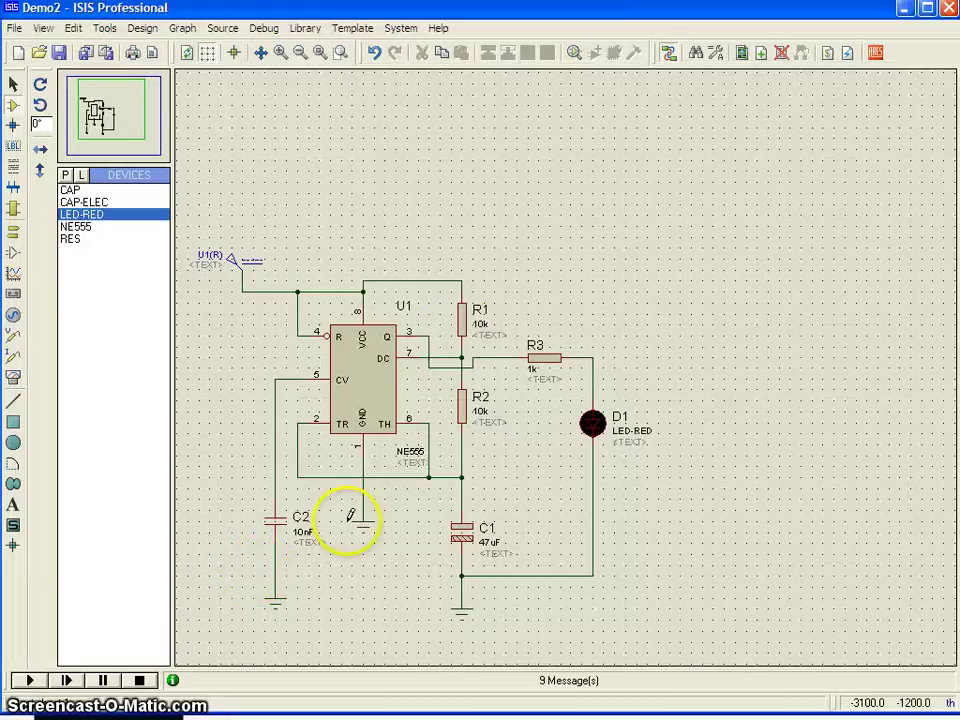
Change capacitor C1's capacitance to 1uF.
double_click(468, 550)
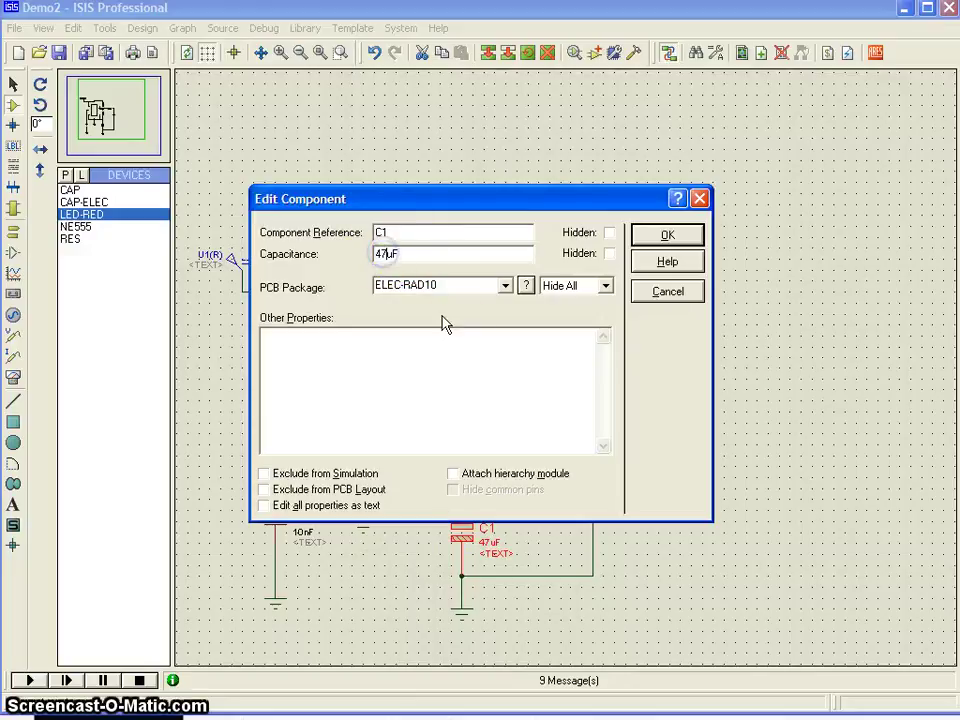
click(455, 330)
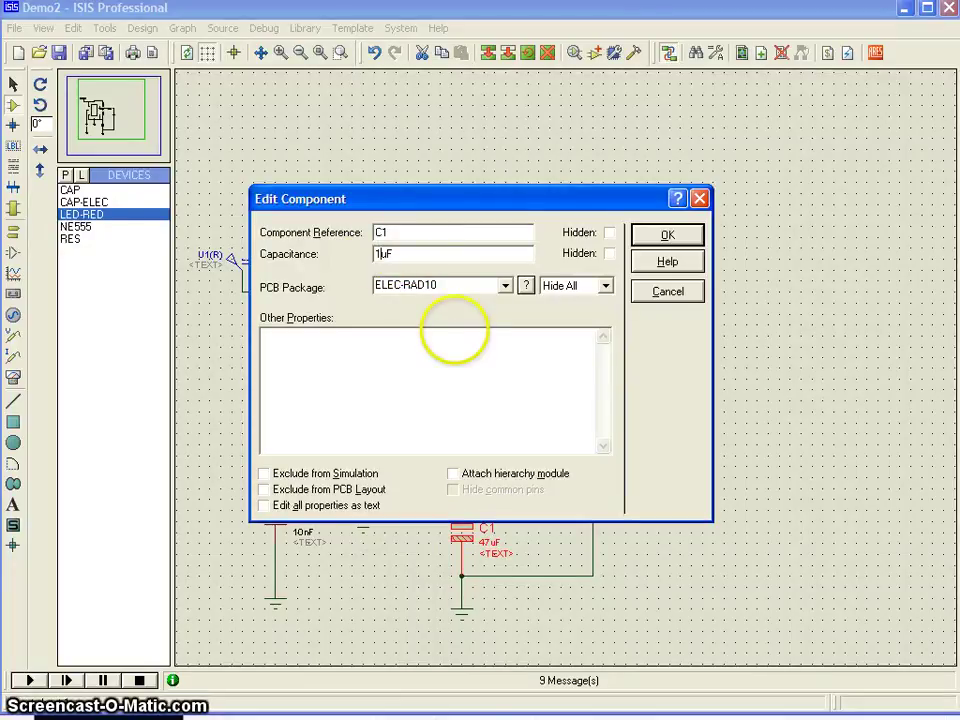
click(667, 236)
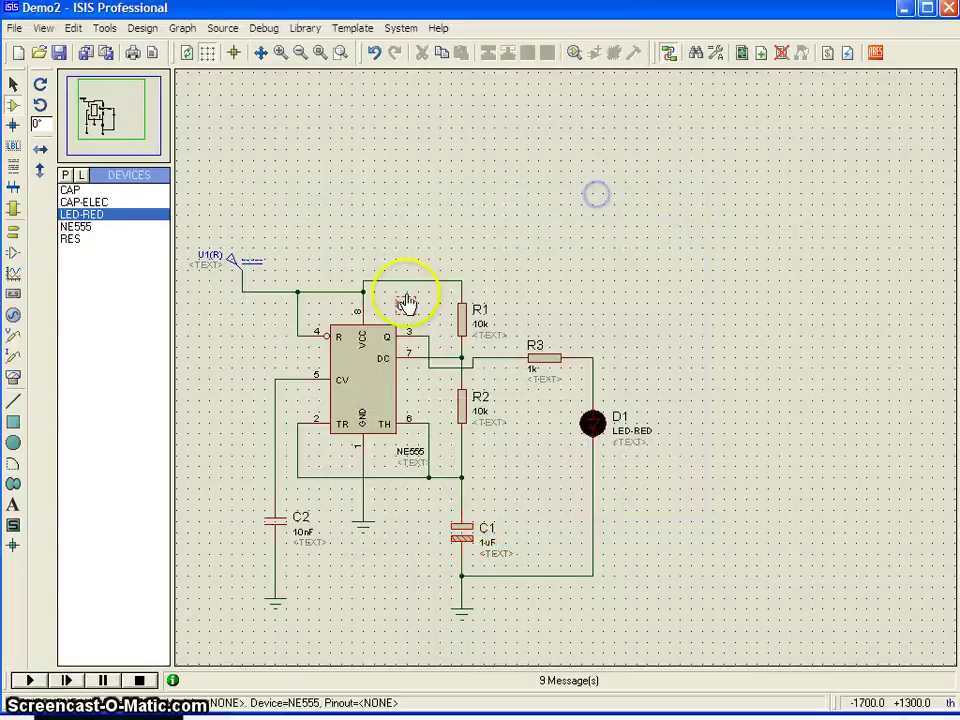
Run the simulation again, then stop it.
click(29, 680)
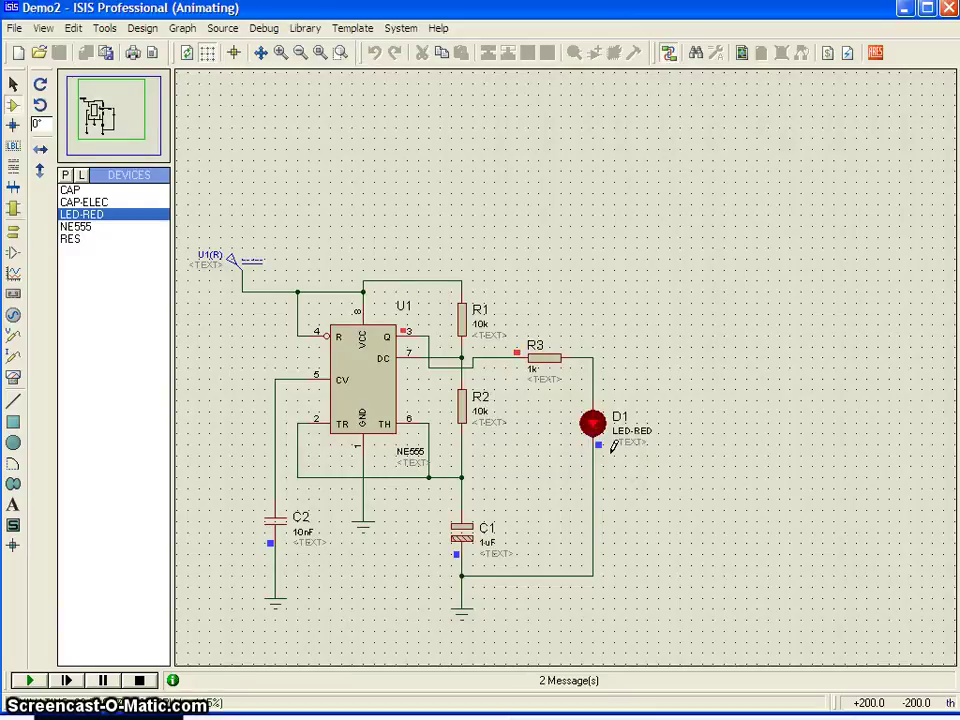
click(662, 465)
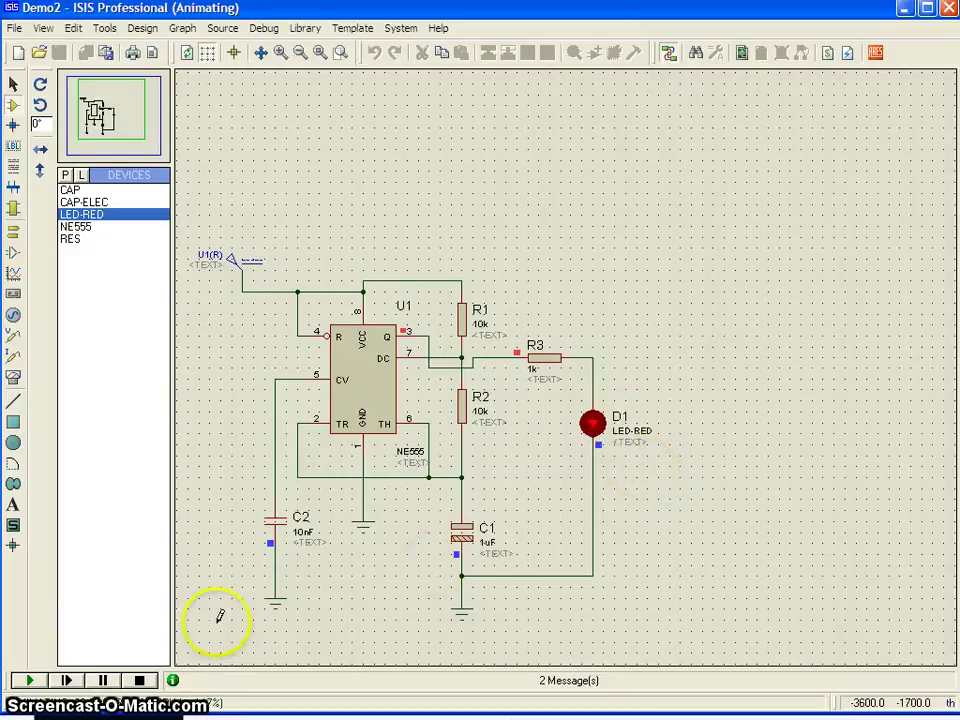
click(141, 681)
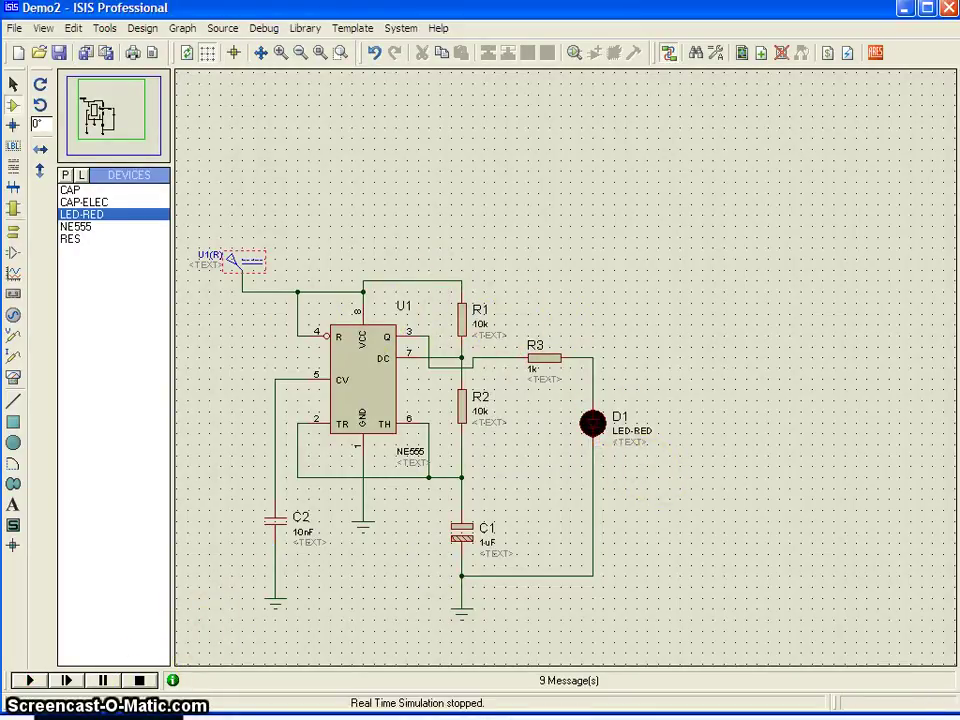
Place an oscilloscope right of LED D1 and wire its channel A to the 555 Q output.
click(13, 378)
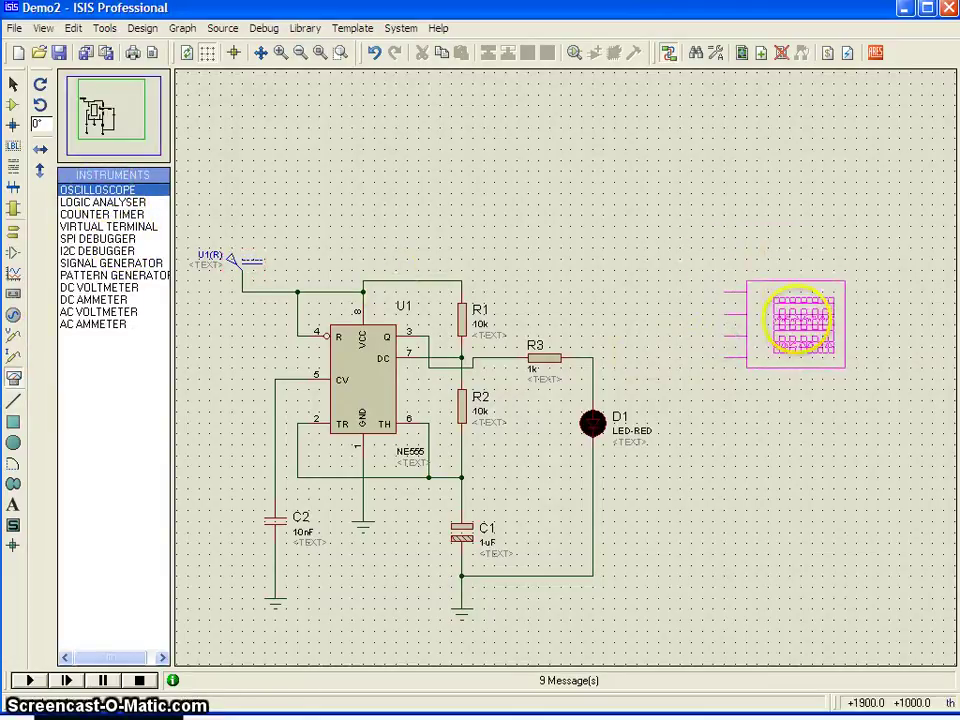
click(776, 386)
click(768, 298)
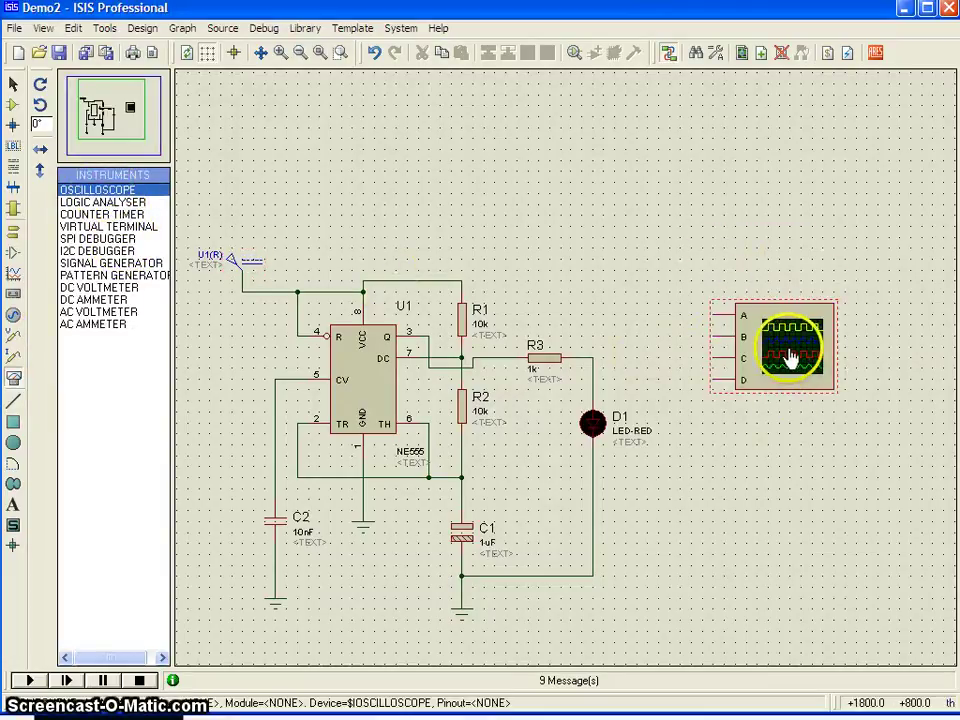
drag(768, 298, 772, 378)
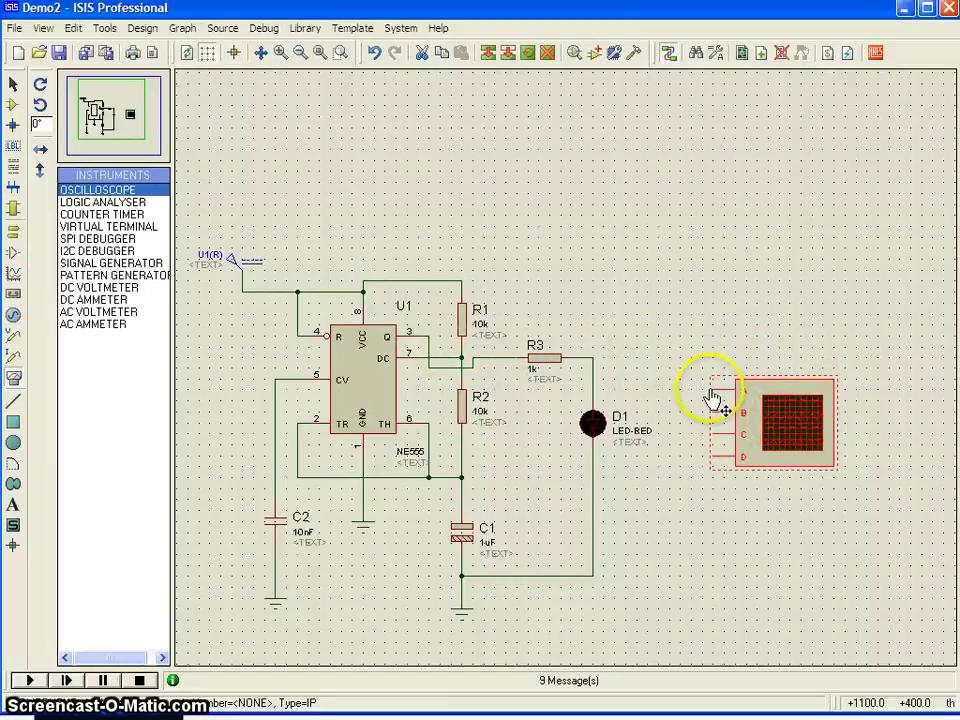
click(662, 321)
click(714, 388)
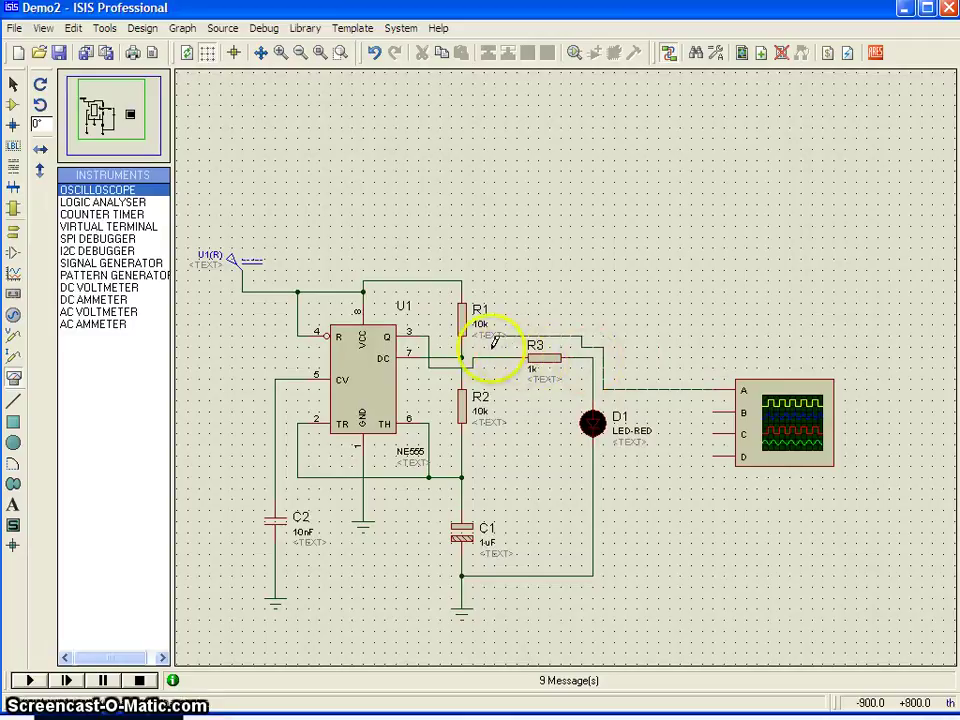
click(429, 327)
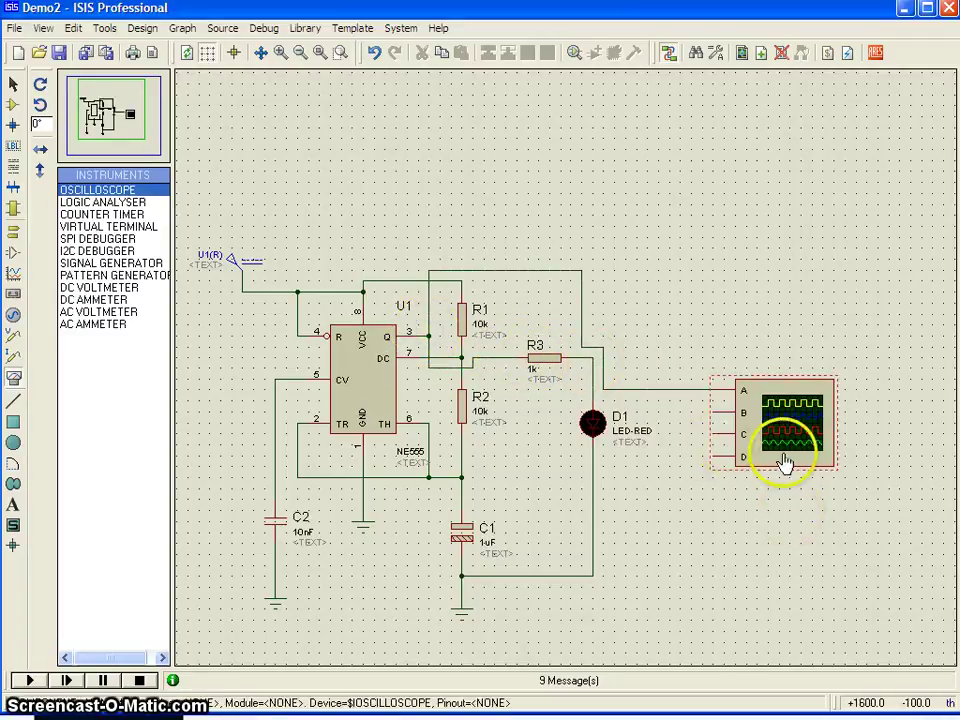
Start the simulation and position the oscilloscope window so it fits fully on screen.
click(33, 681)
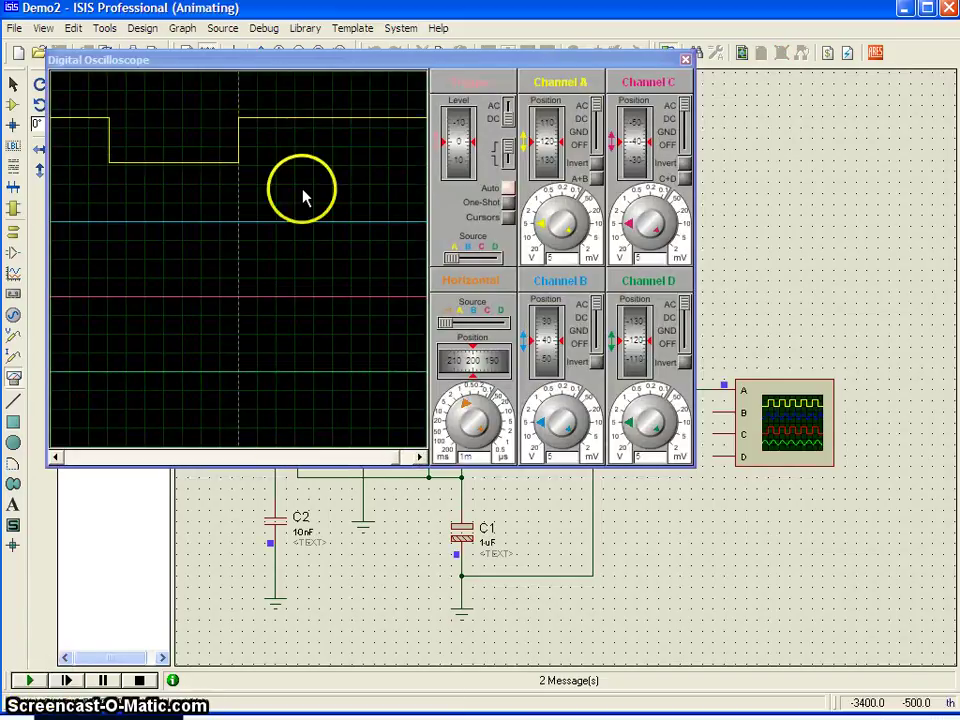
mouse_move(214, 64)
mouse_down()
mouse_move(265, 85)
mouse_move(266, 108)
mouse_up()
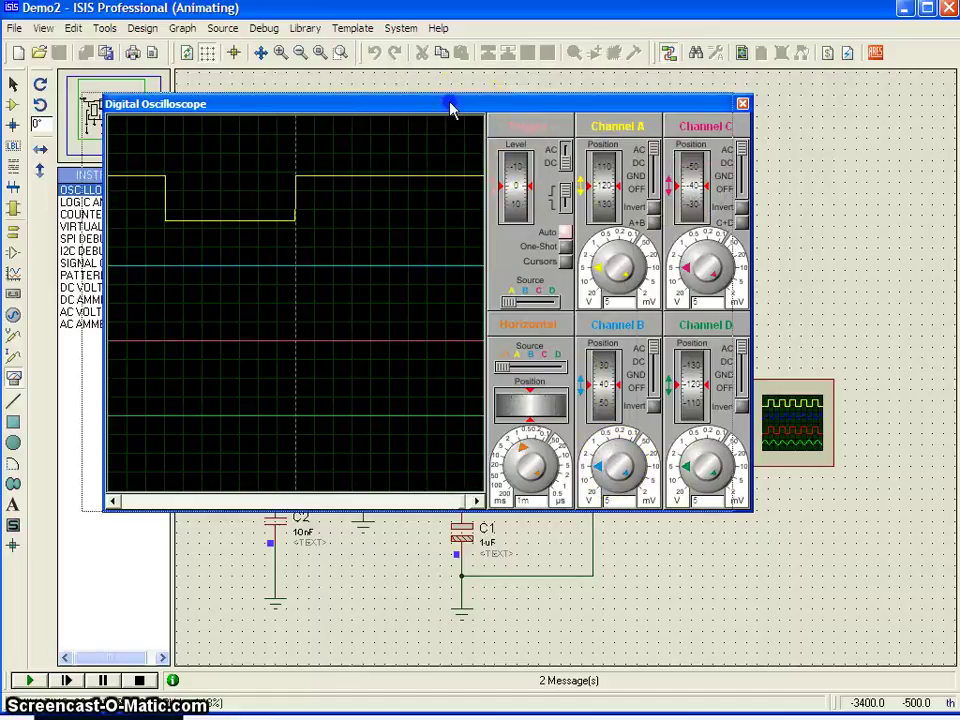
drag(450, 106, 323, 93)
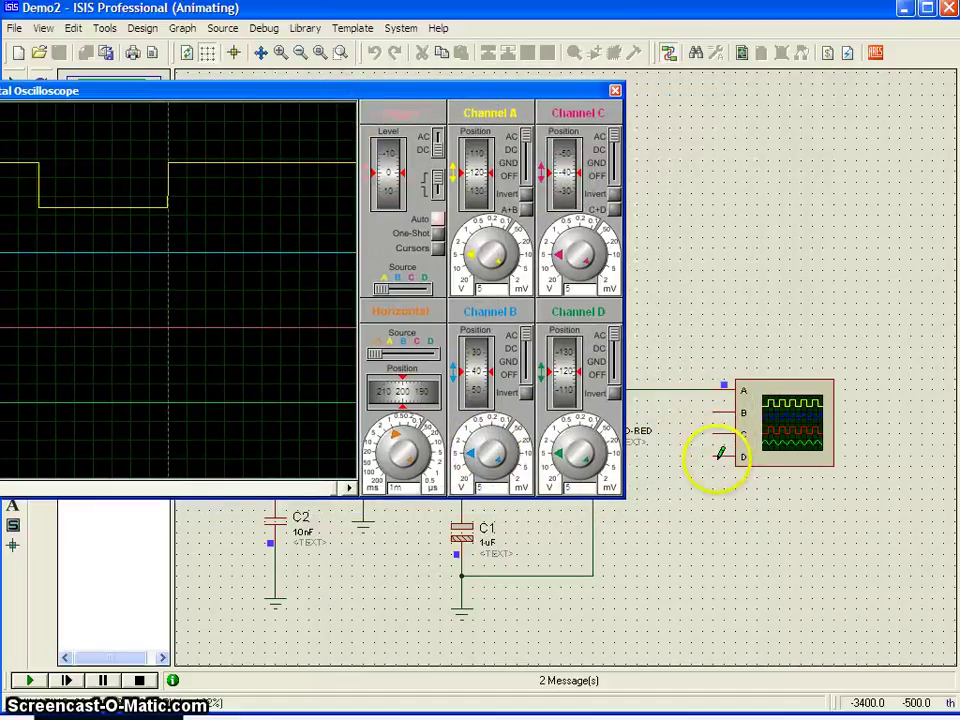
drag(323, 93, 403, 97)
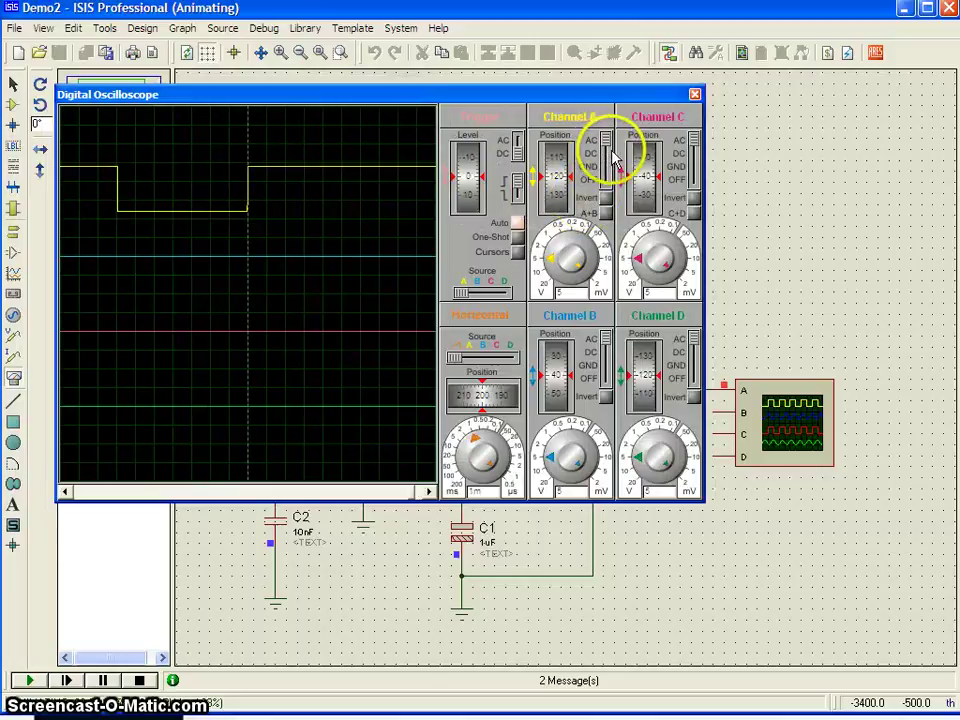
Toggle channel A coupling, set a 5m timebase, raise channel A slightly, then stop.
click(607, 152)
click(606, 174)
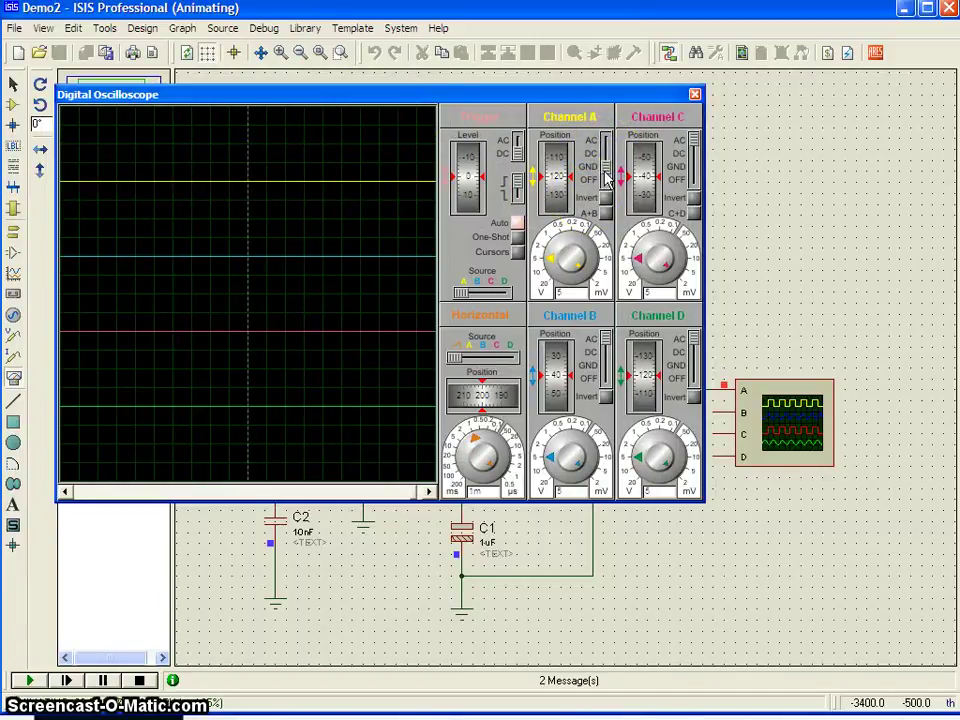
click(602, 142)
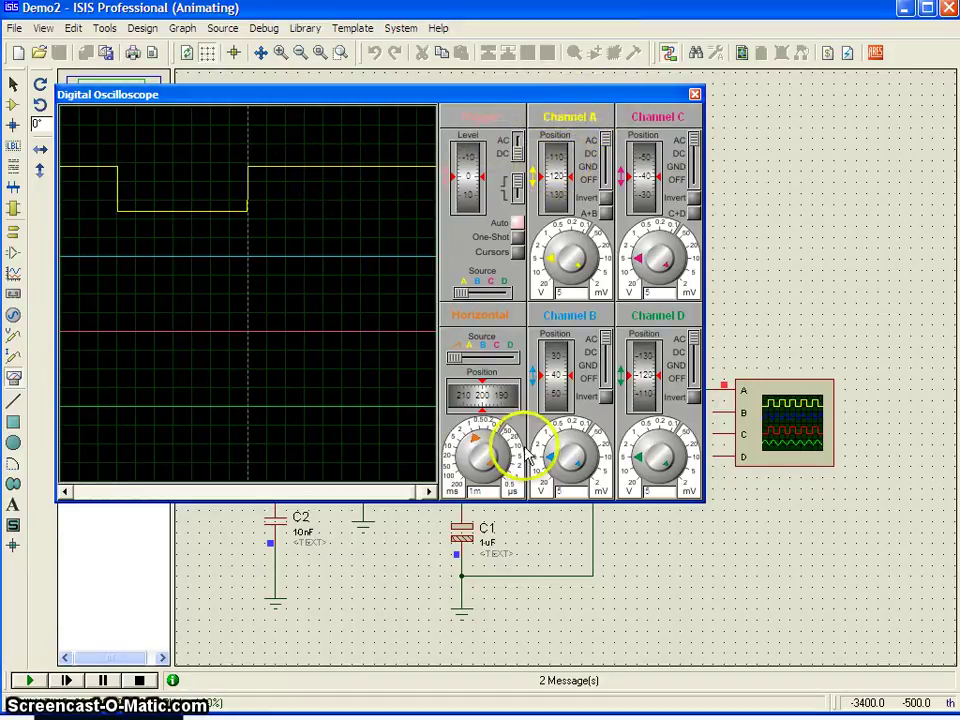
click(463, 445)
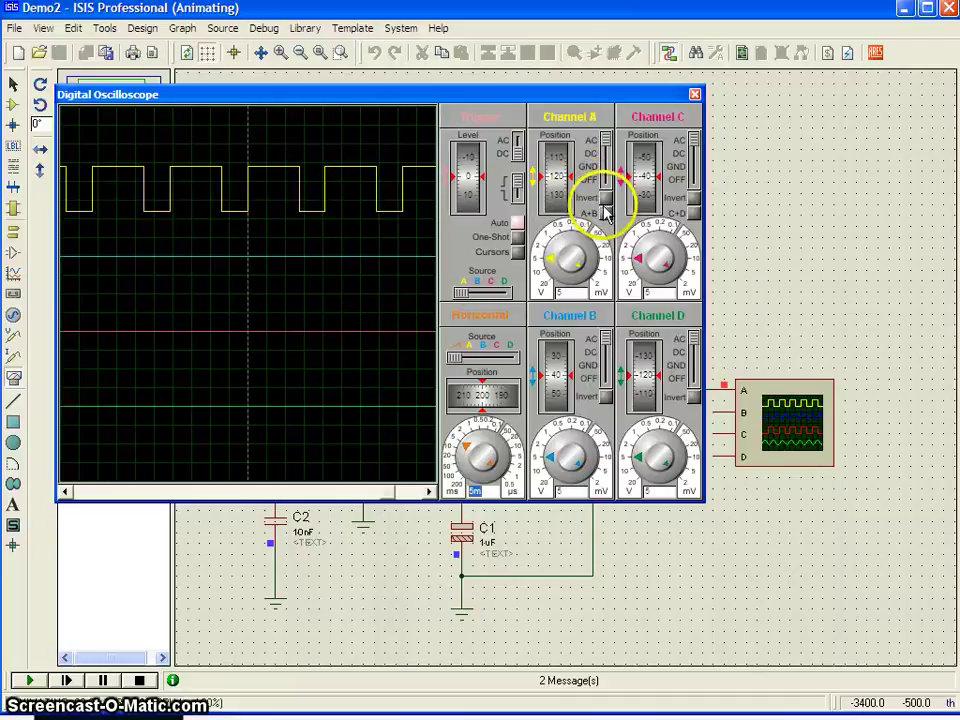
click(559, 179)
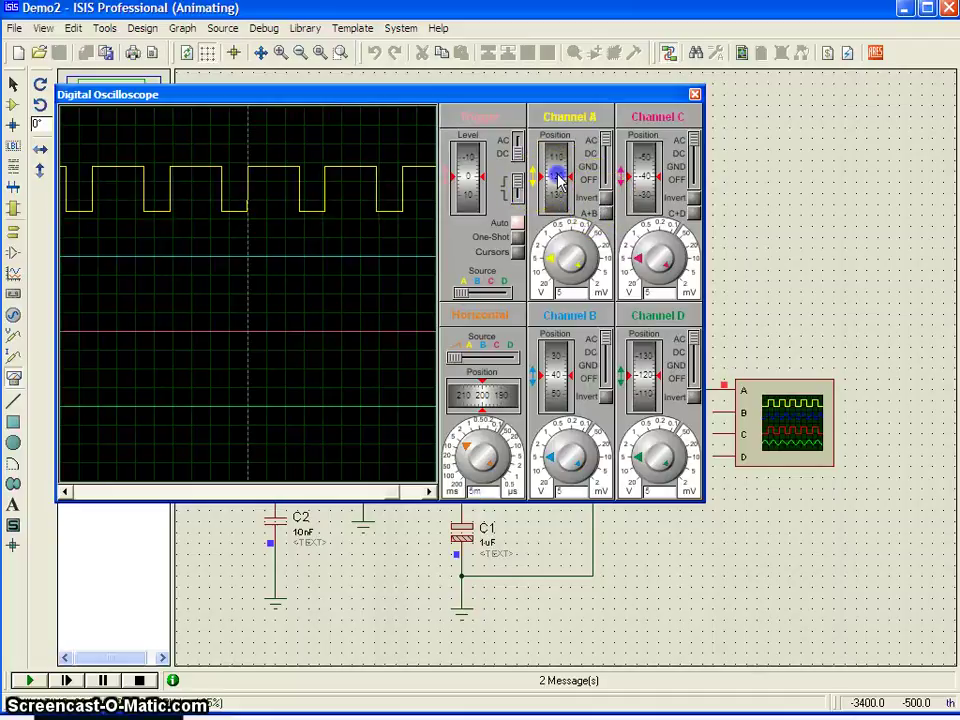
drag(559, 179, 559, 176)
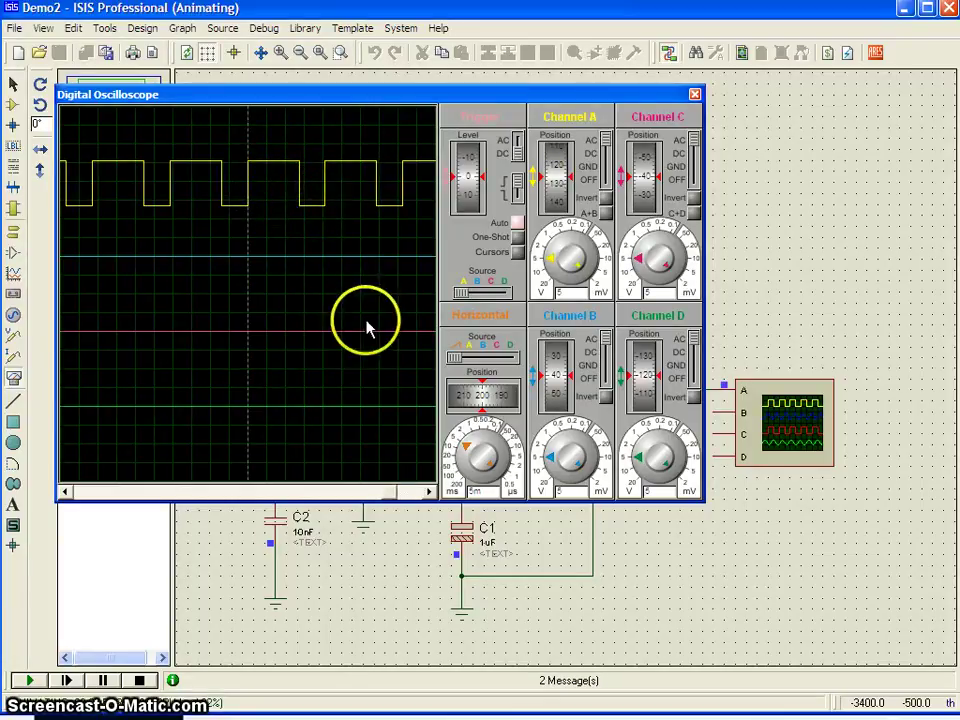
click(141, 682)
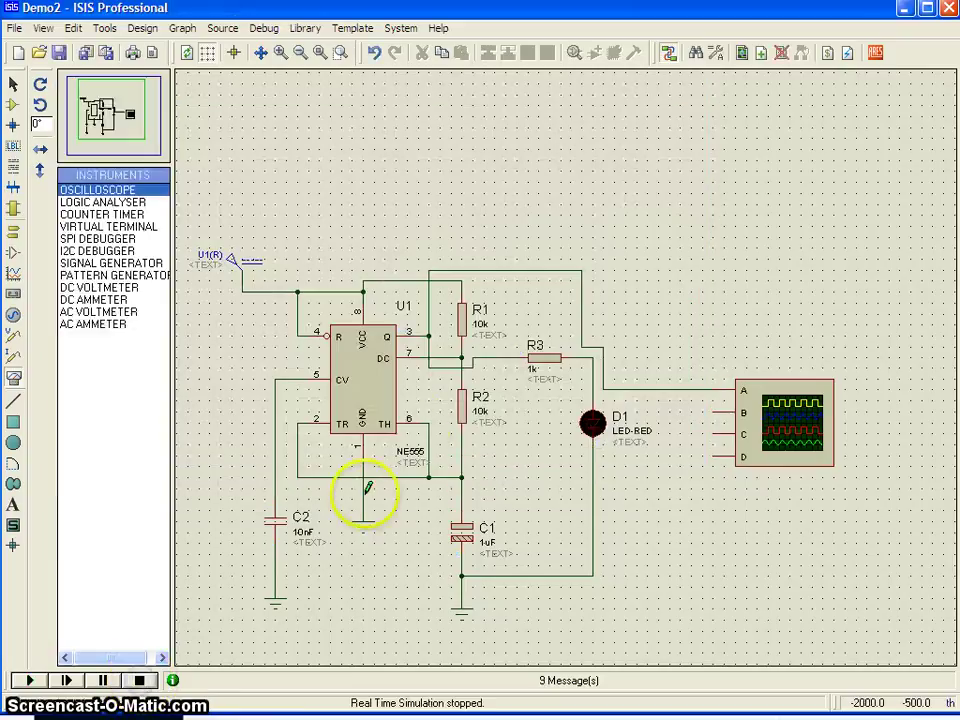
Change the U1(R) supply generator from 12 V to 9 V and rerun the simulation.
right_click(249, 272)
click(249, 268)
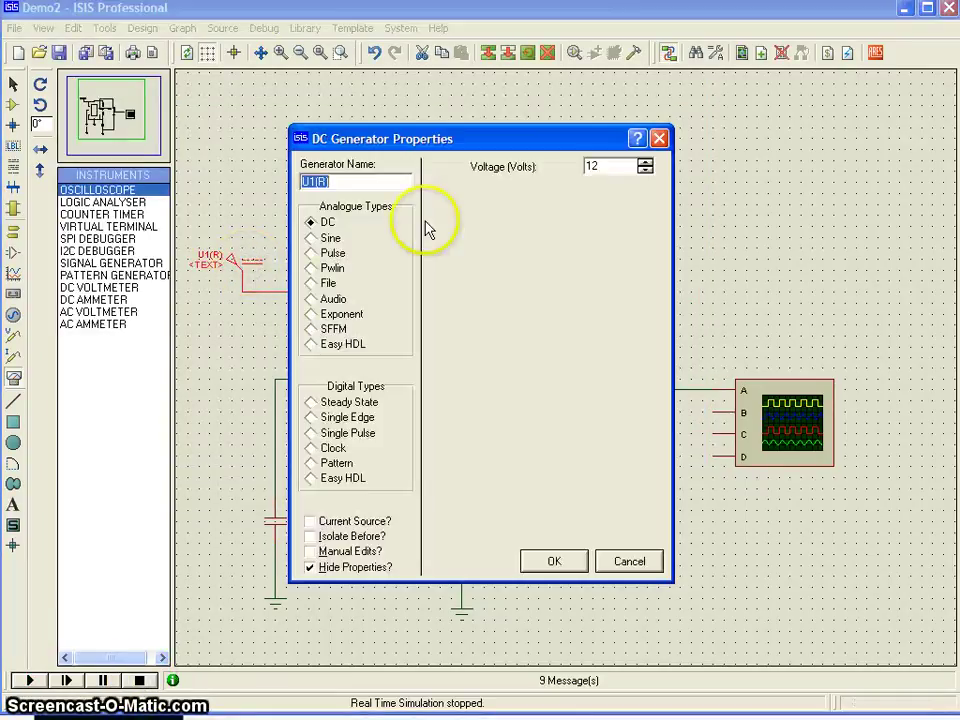
drag(615, 170, 527, 164)
text(9)
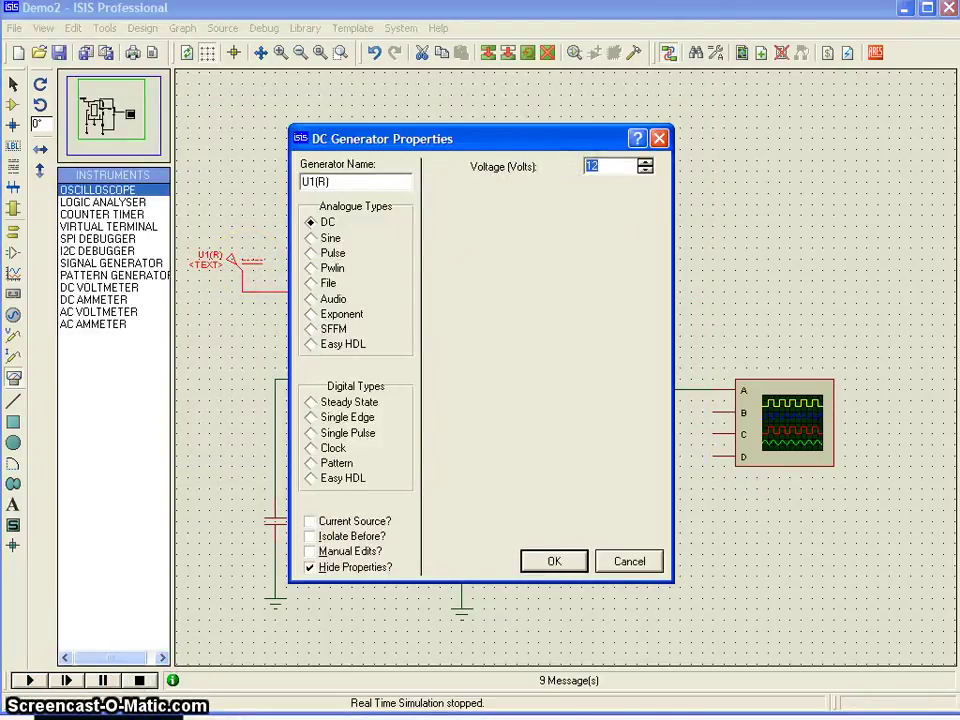
click(553, 561)
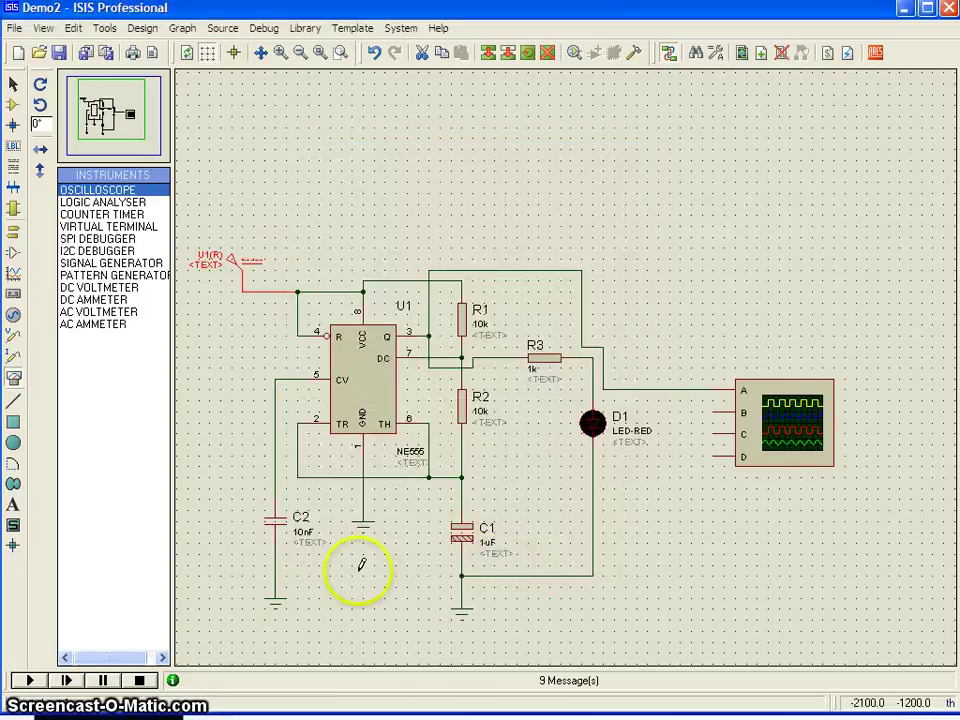
click(30, 680)
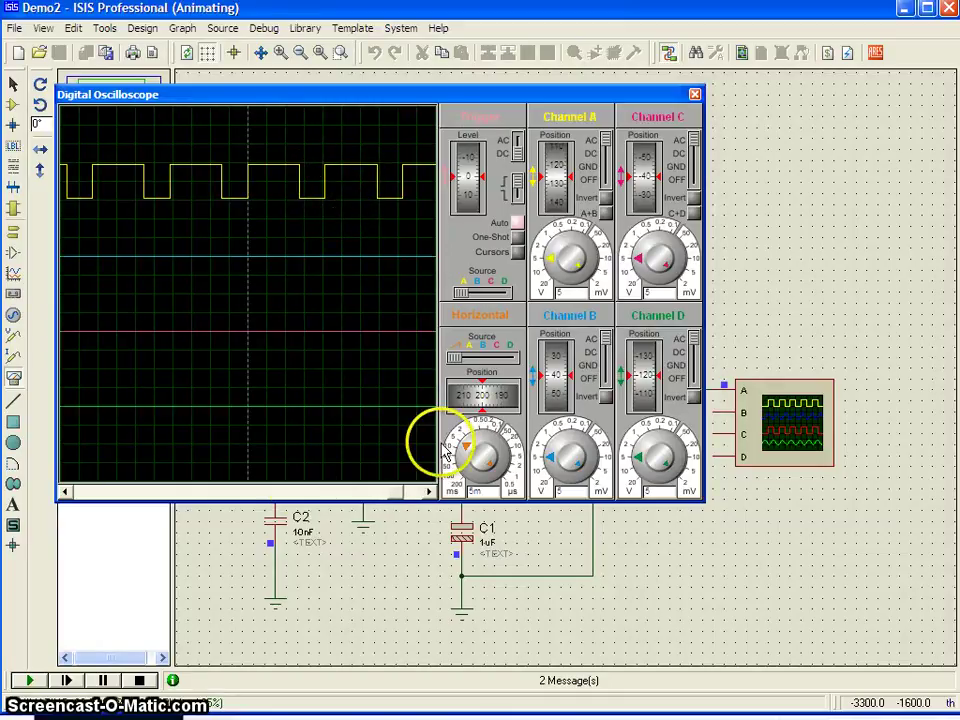
click(141, 680)
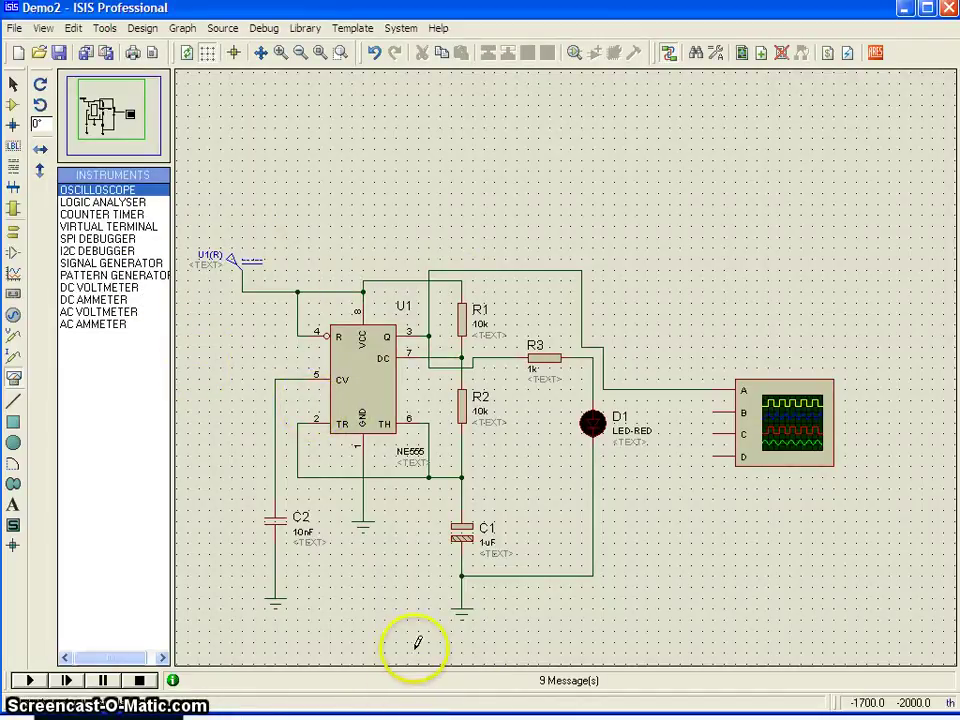
Scroll the calculator page back to the top and return to the ISIS schematic.
key(alt+Tab)
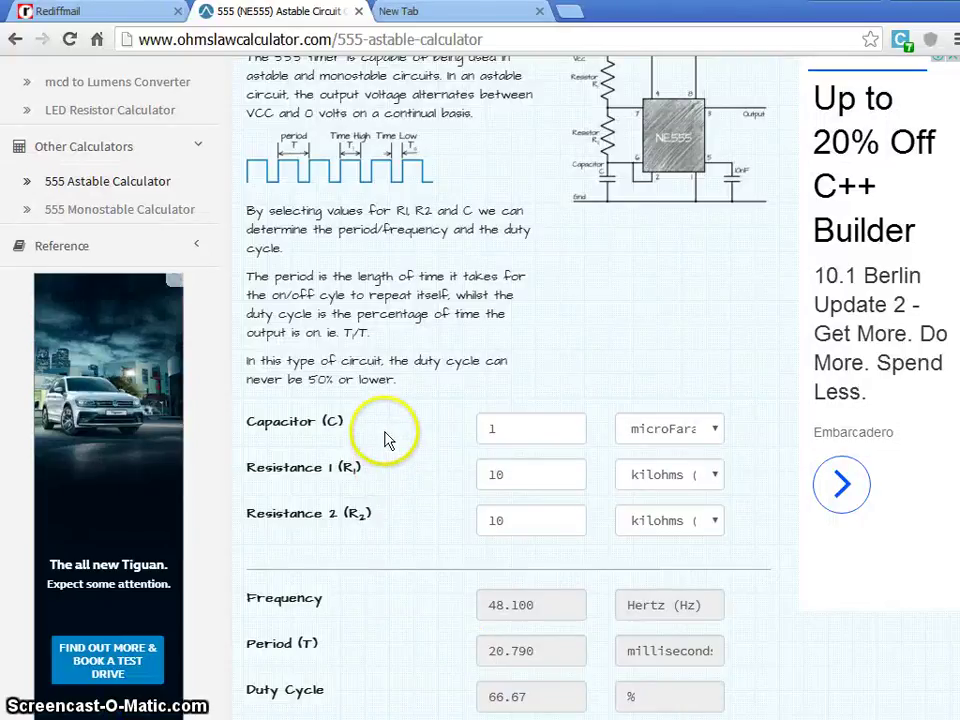
scroll(381, 439, up, 3)
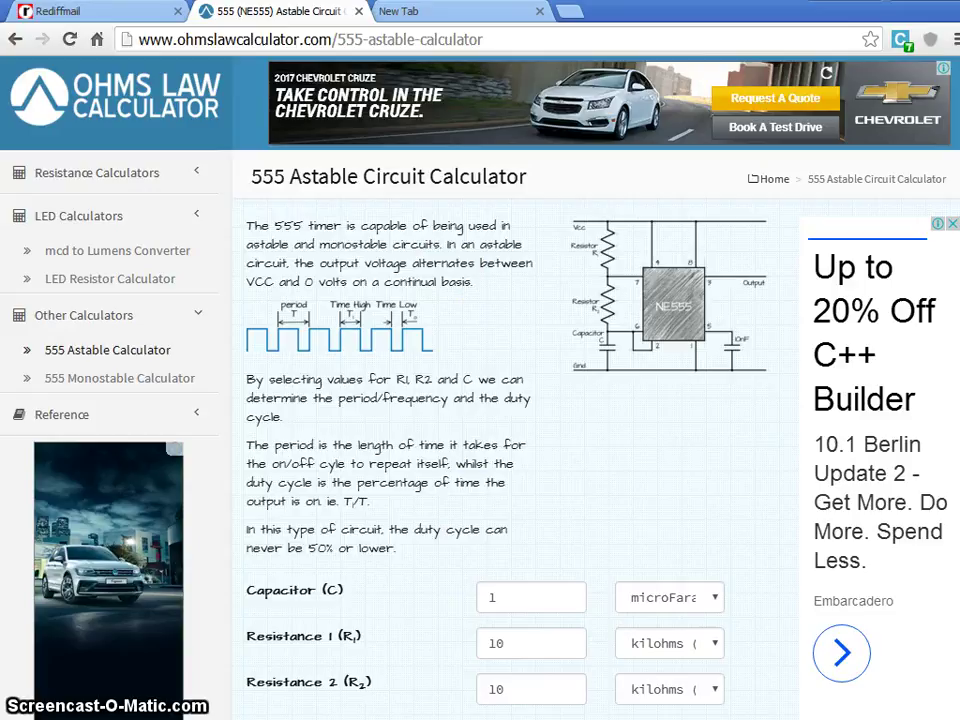
key(alt+Tab)
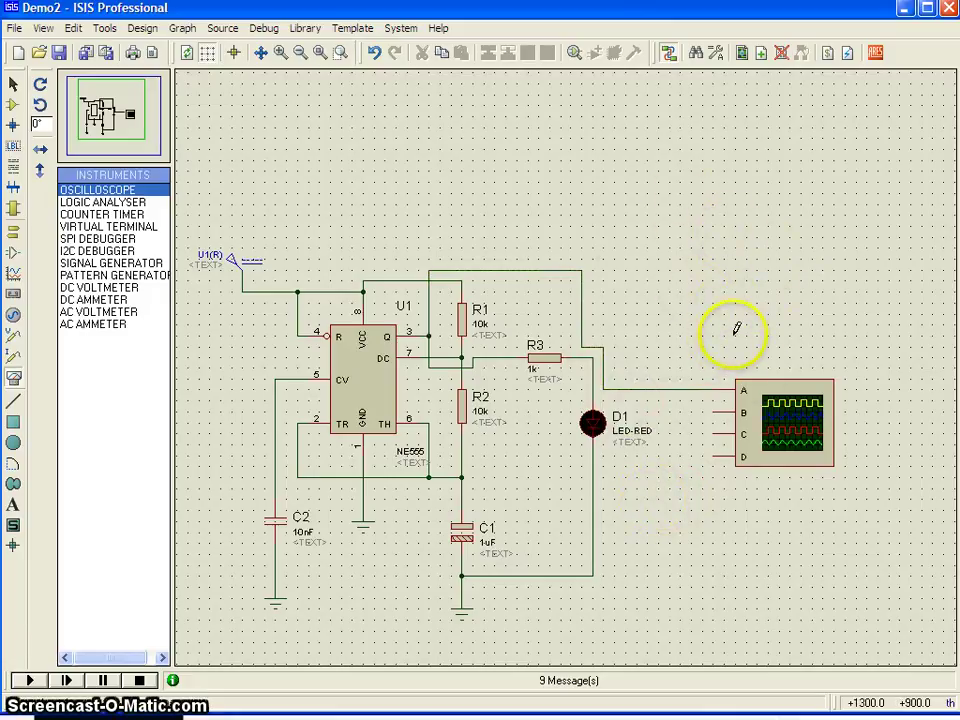
Bring up the TASK 1, 2, 3 PowerPoint slide, starting with a 1kHz 555 astable.
click(736, 390)
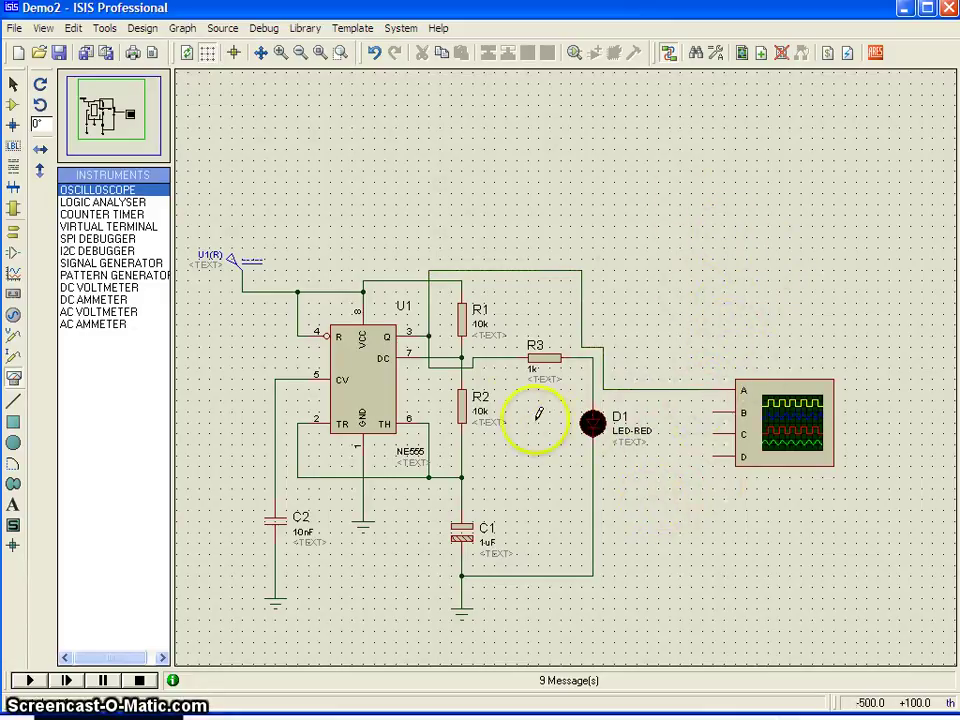